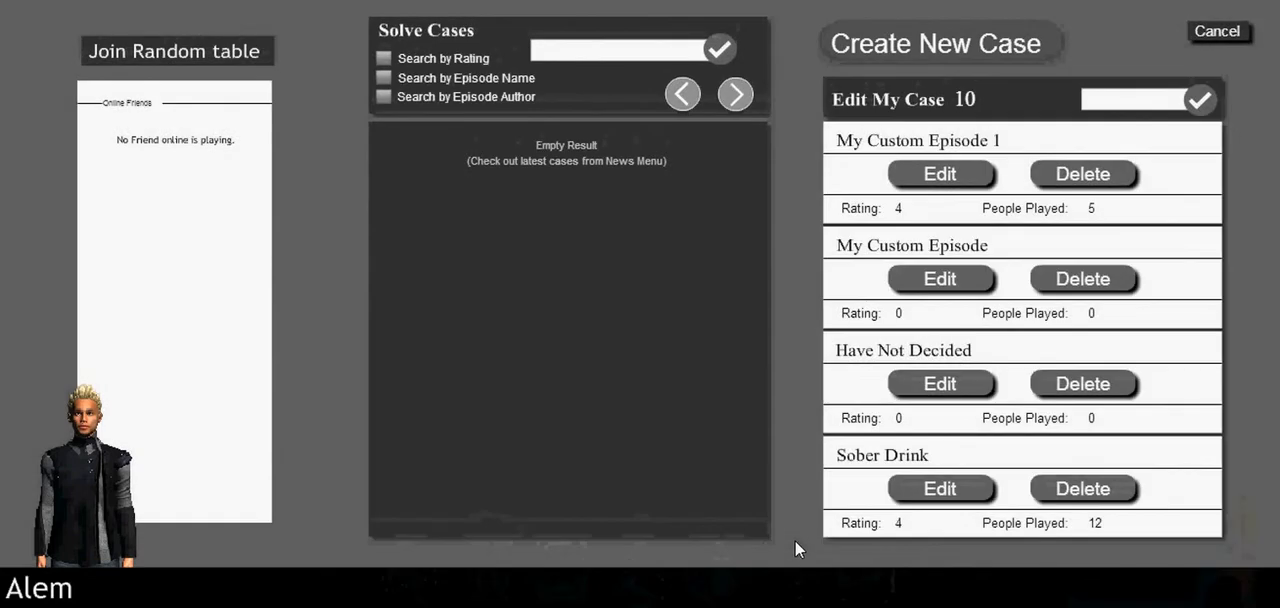
Step: Create a new case and place two crime scene nodes apart from each other between Initialisation and Finish
left_click(845, 52)
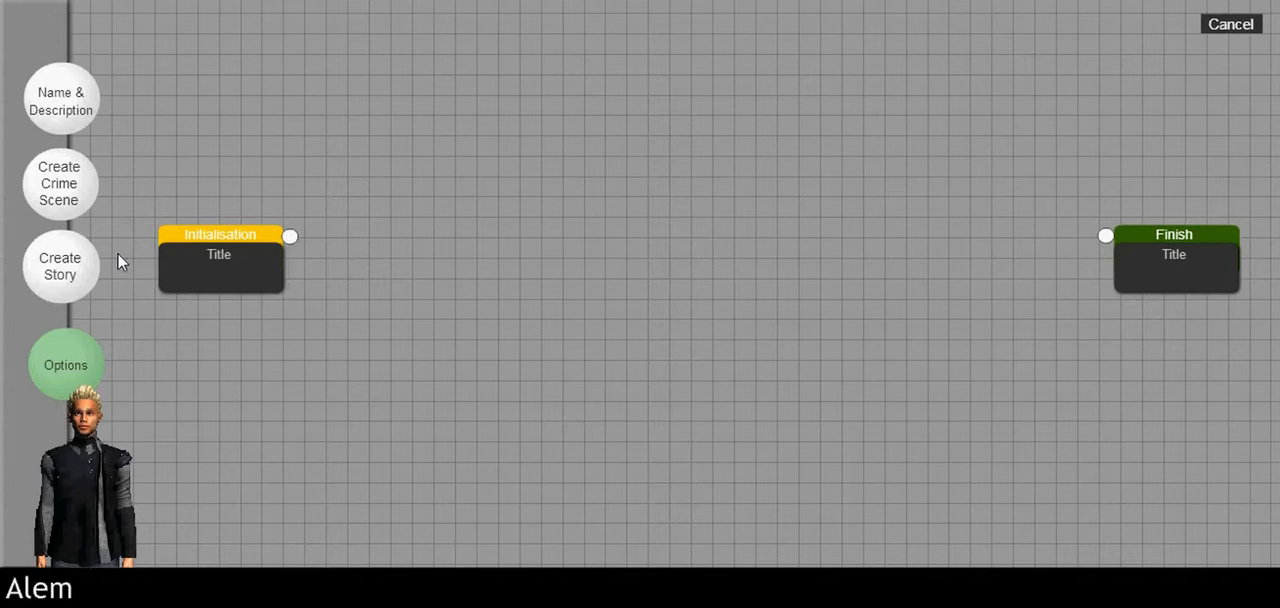
left_click(75, 185)
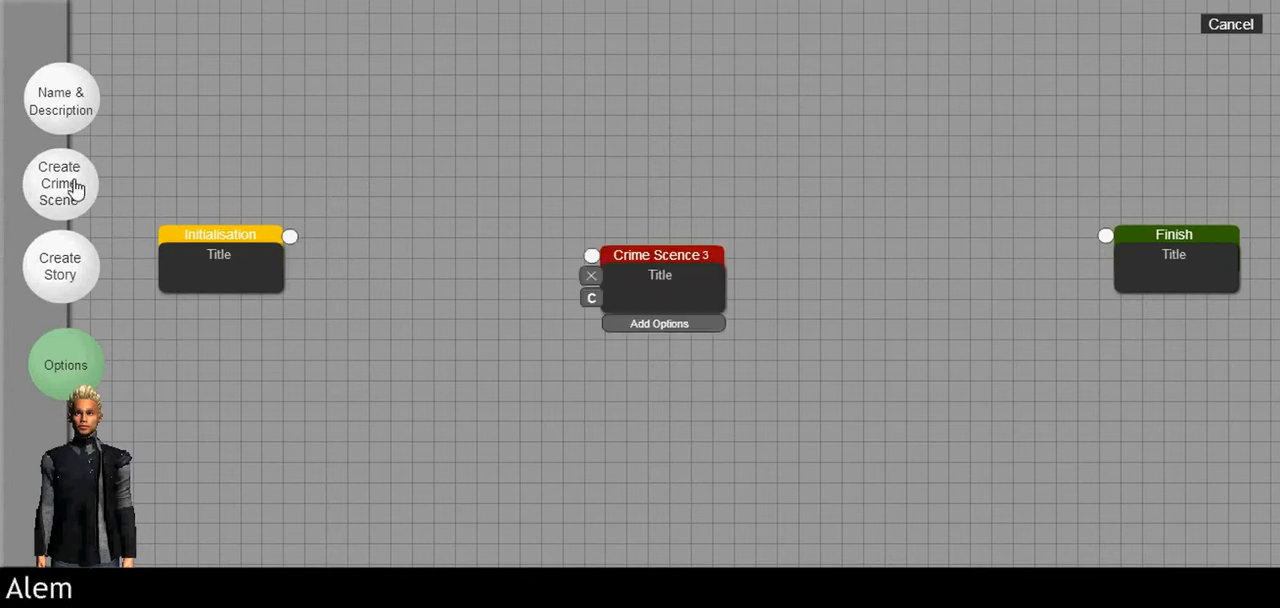
left_click(59, 193)
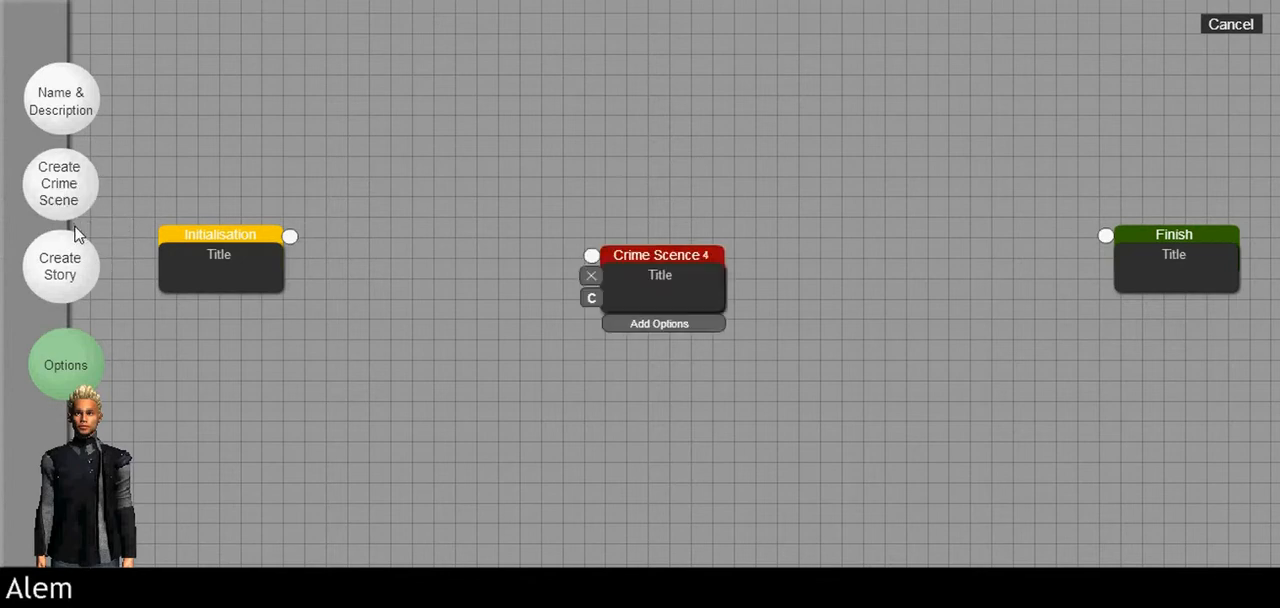
left_click_drag(711, 264, 889, 192)
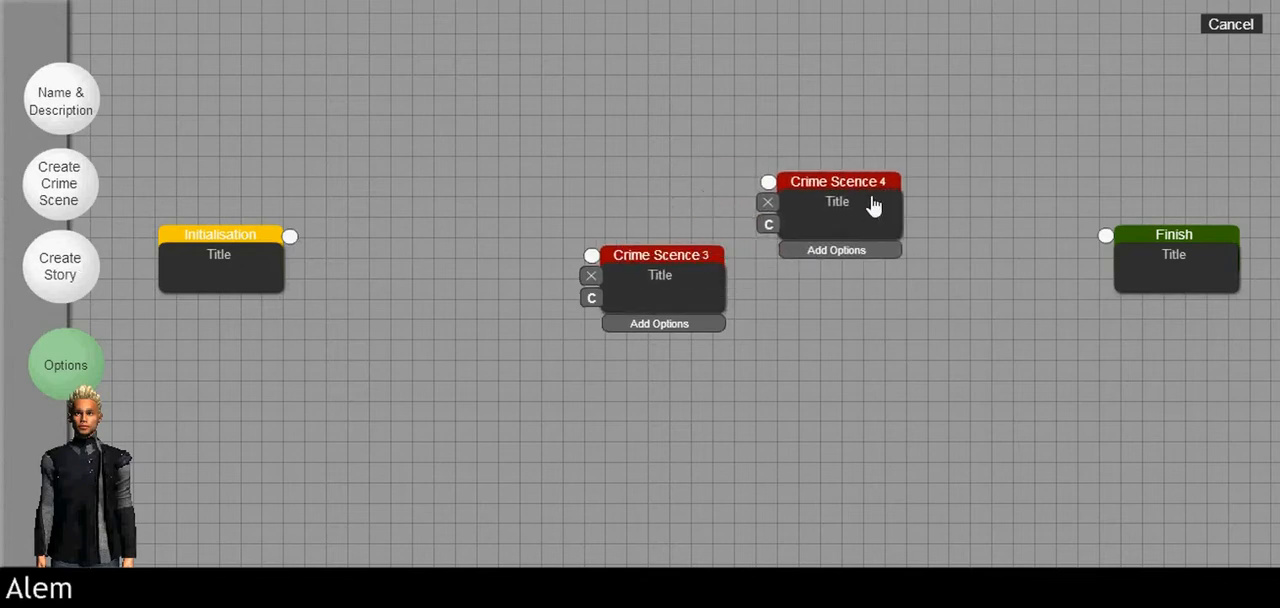
left_click_drag(636, 277, 539, 169)
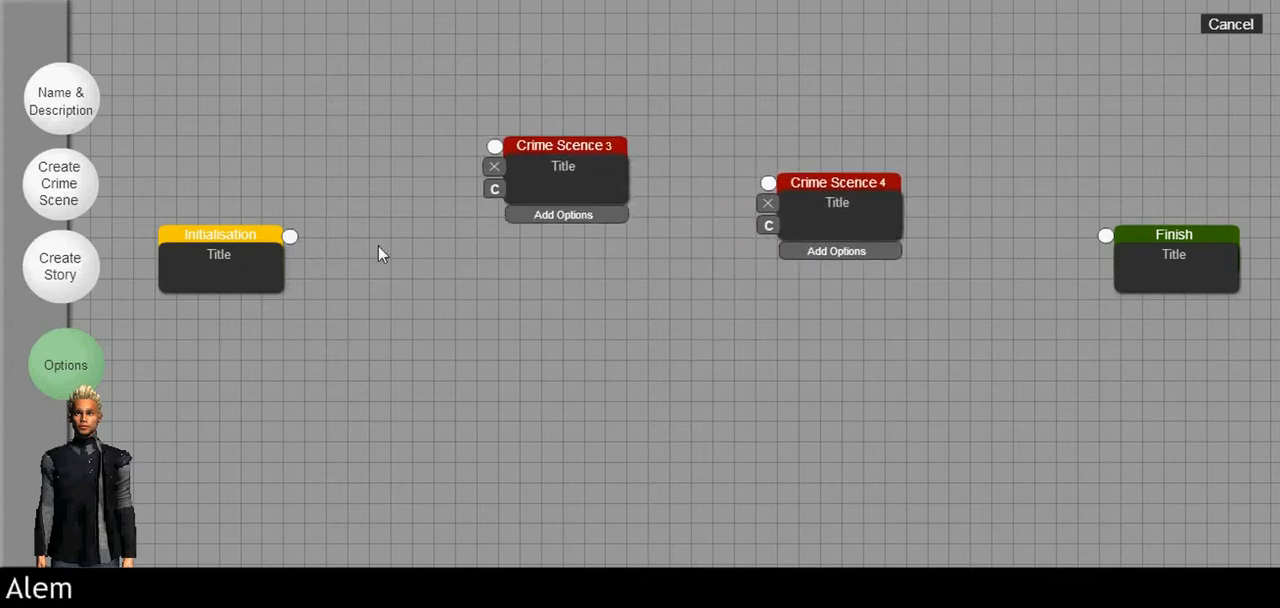
Step: Add a Story node to the right of Initialisation and connect Initialisation's output to it
left_click(84, 276)
left_click_drag(646, 297, 464, 268)
left_click_drag(290, 236, 410, 227)
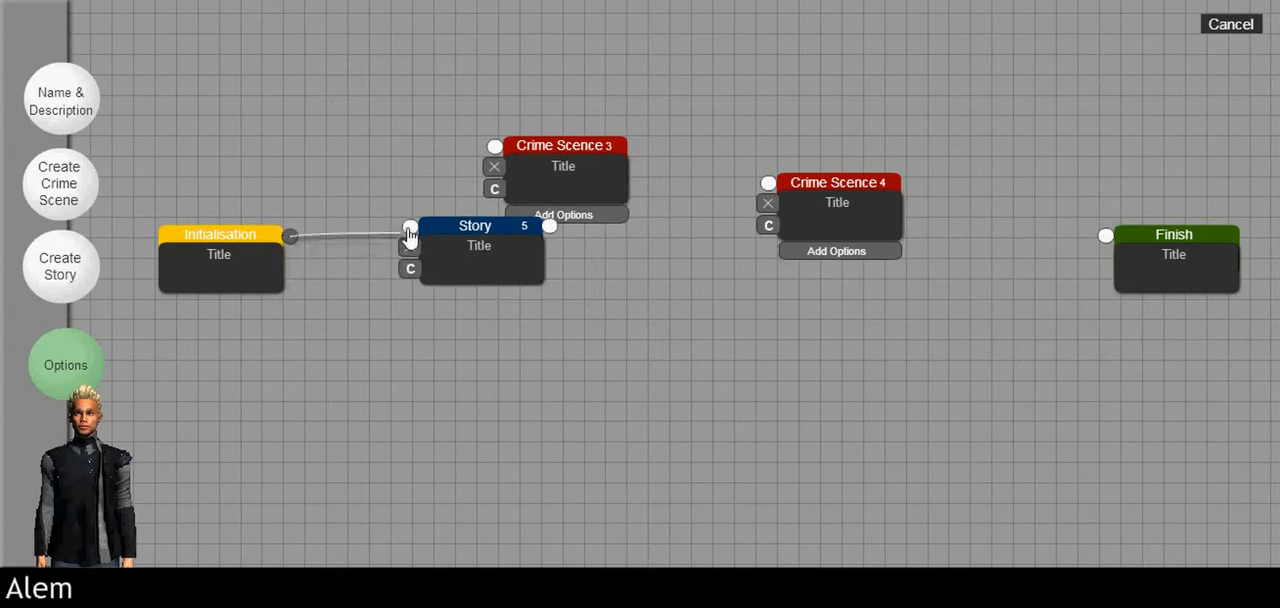
Step: Spread out Crime Scence 3, Crime Scence 4 and Finish, and connect the Story node's output to Crime Scence 3
left_click_drag(550, 208, 702, 252)
left_click_drag(921, 263, 1074, 390)
left_click_drag(1166, 270, 1033, 195)
left_click_drag(740, 215, 794, 239)
left_click_drag(550, 226, 705, 211)
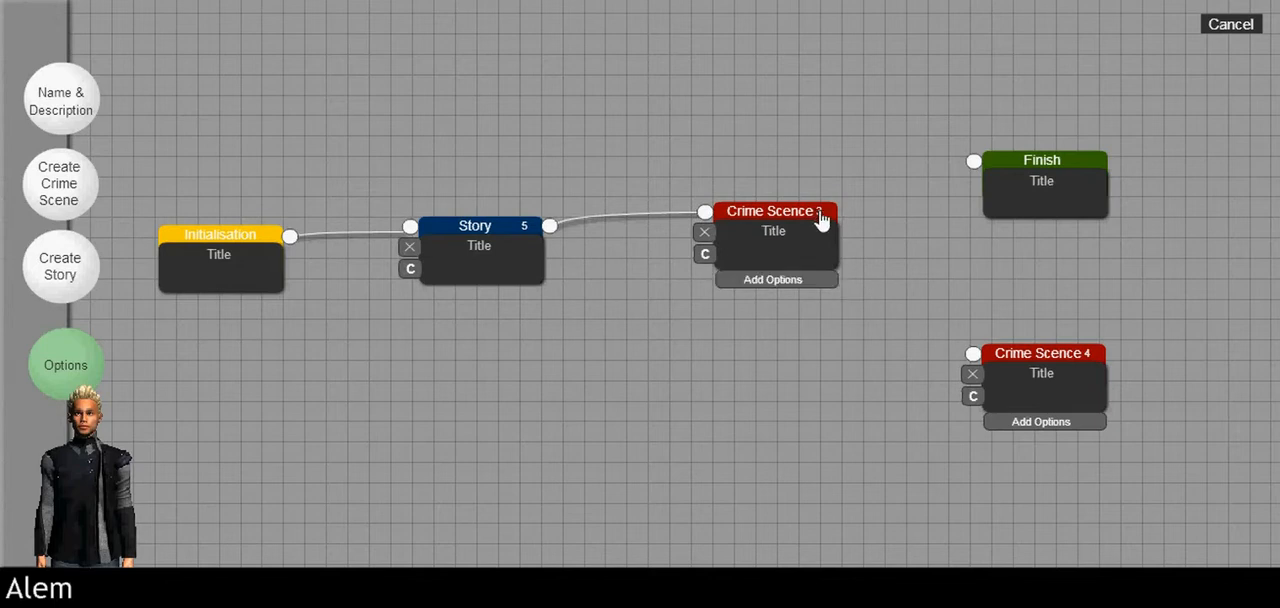
Step: Add four route options to Crime Scence 3 and delete two of them
left_click(834, 280)
left_click(834, 280)
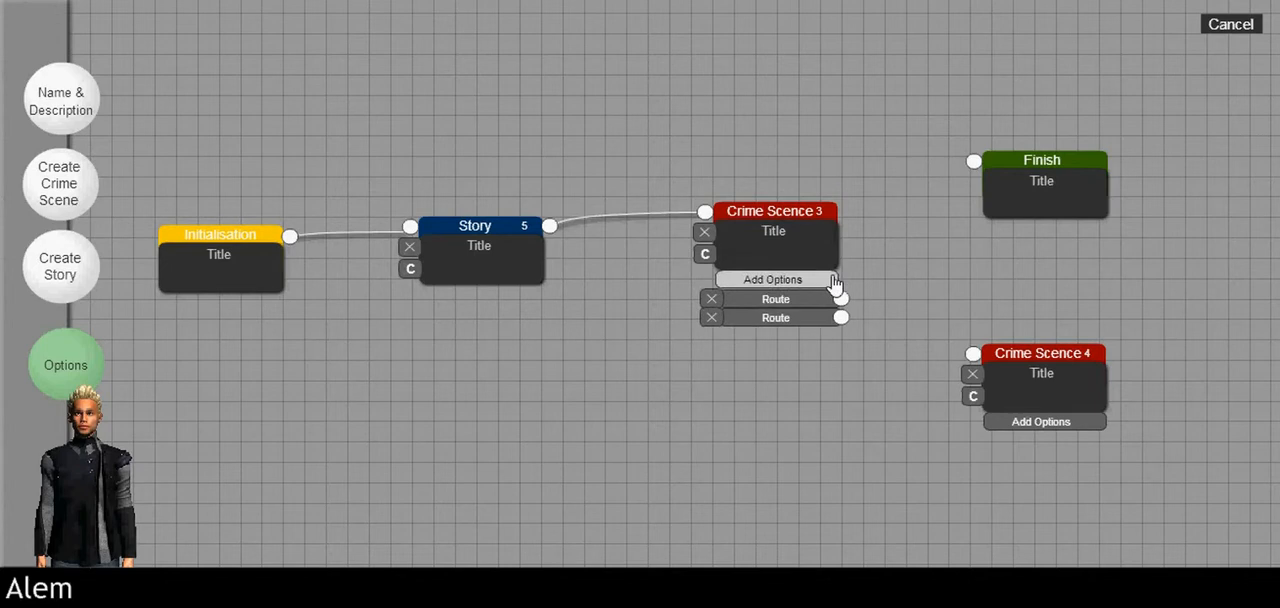
left_click(834, 280)
left_click(834, 280)
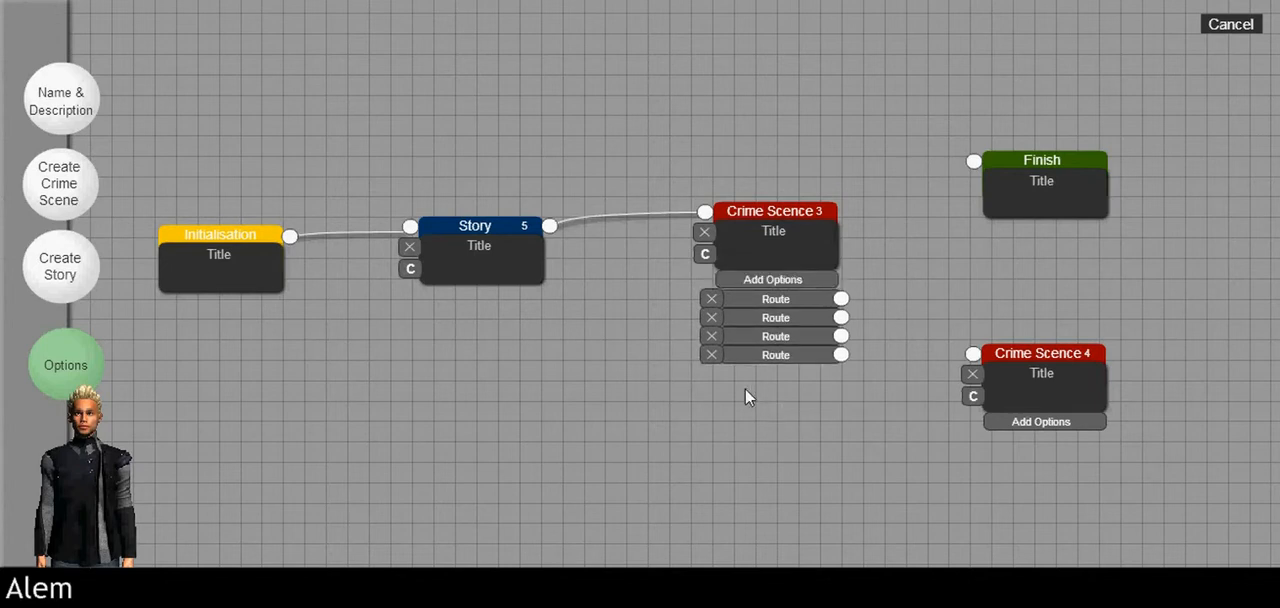
left_click(710, 316)
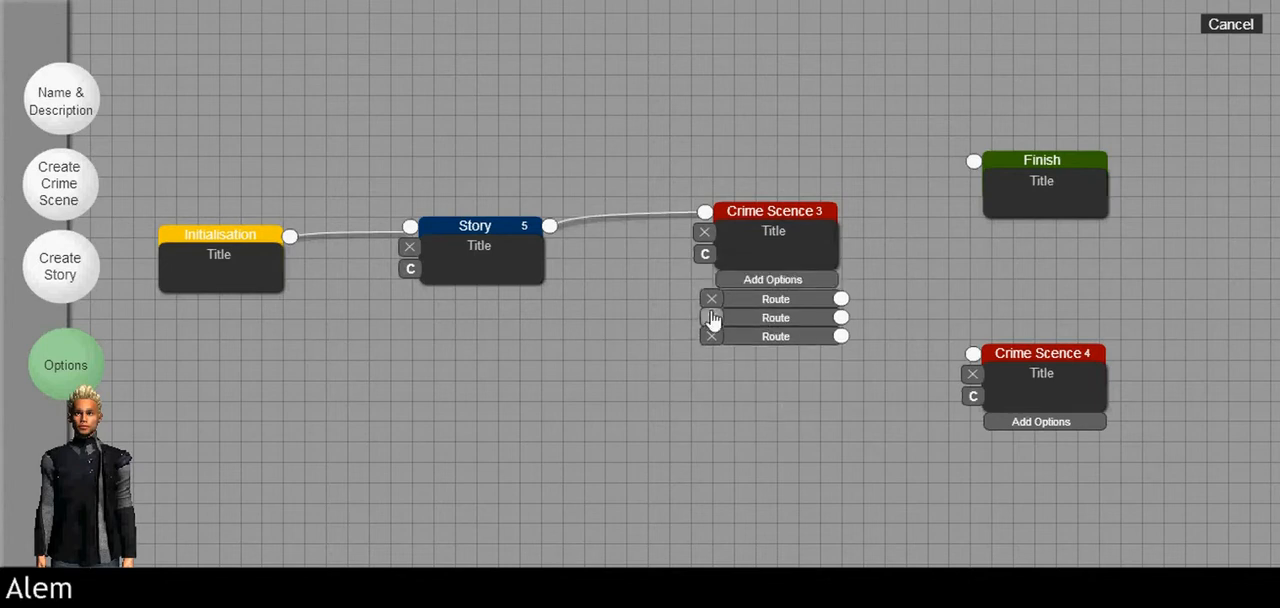
left_click(711, 317)
Step: Connect Crime Scence 3's first route to Finish and its second to Crime Scence 4, shifting Crime Scence 4 slightly down
left_click_drag(841, 299, 973, 162)
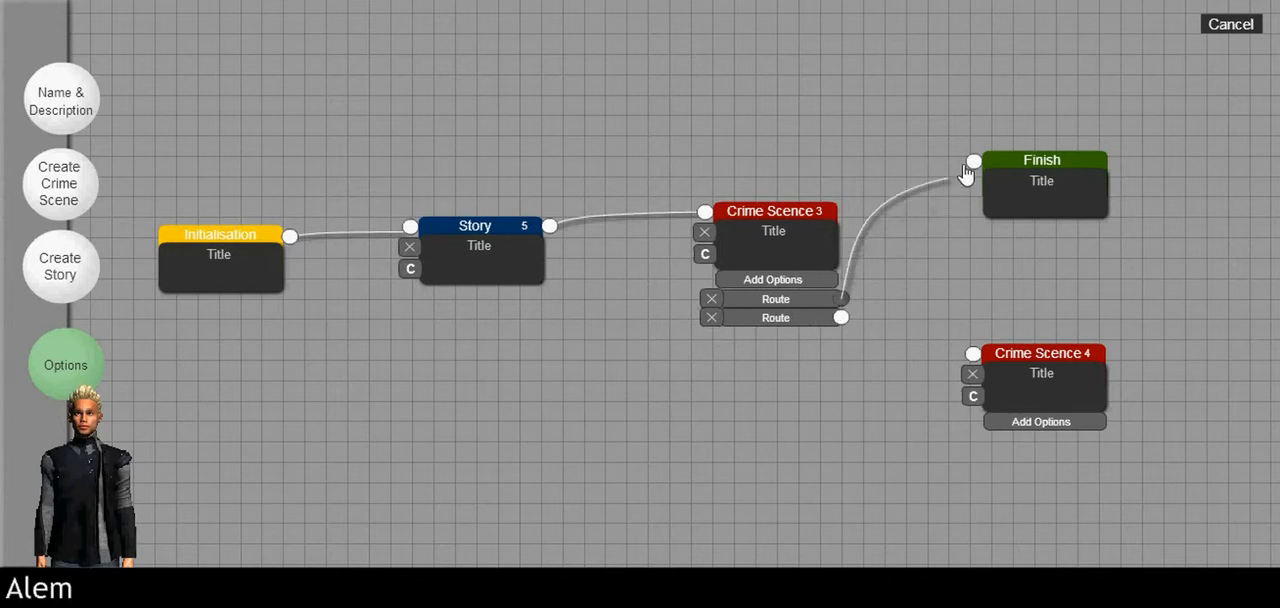
left_click_drag(841, 318, 973, 355)
left_click_drag(1025, 390, 1034, 412)
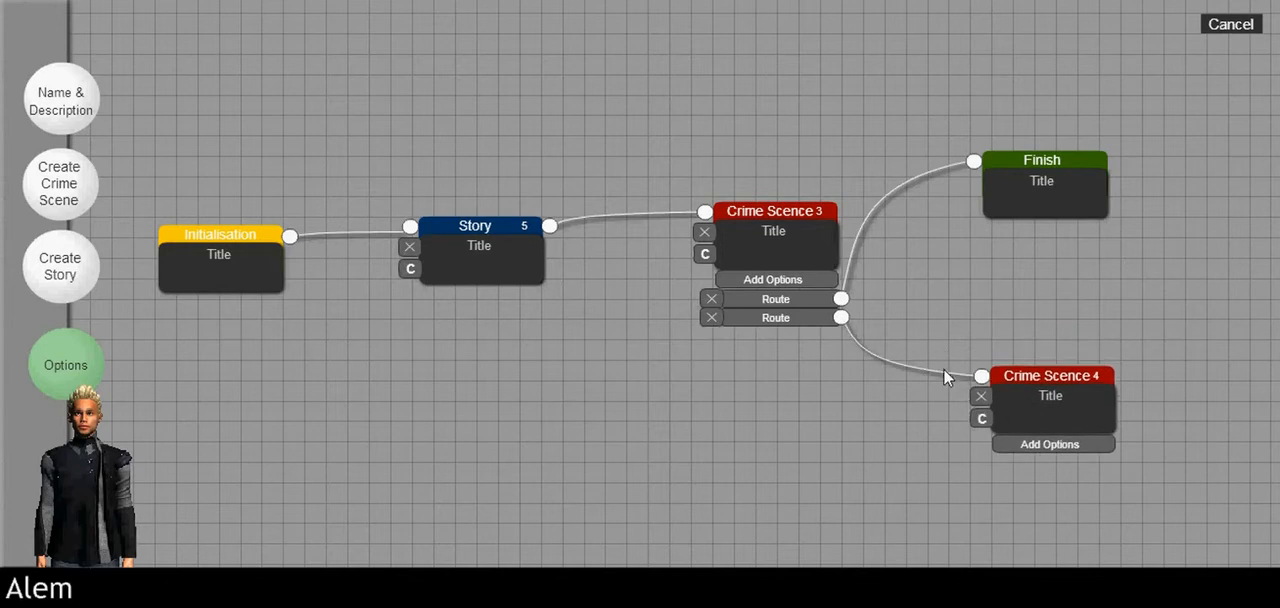
Step: Look at the scene editors of Initialisation and Crime Scence 3 and return to the case diagram
left_click(232, 282)
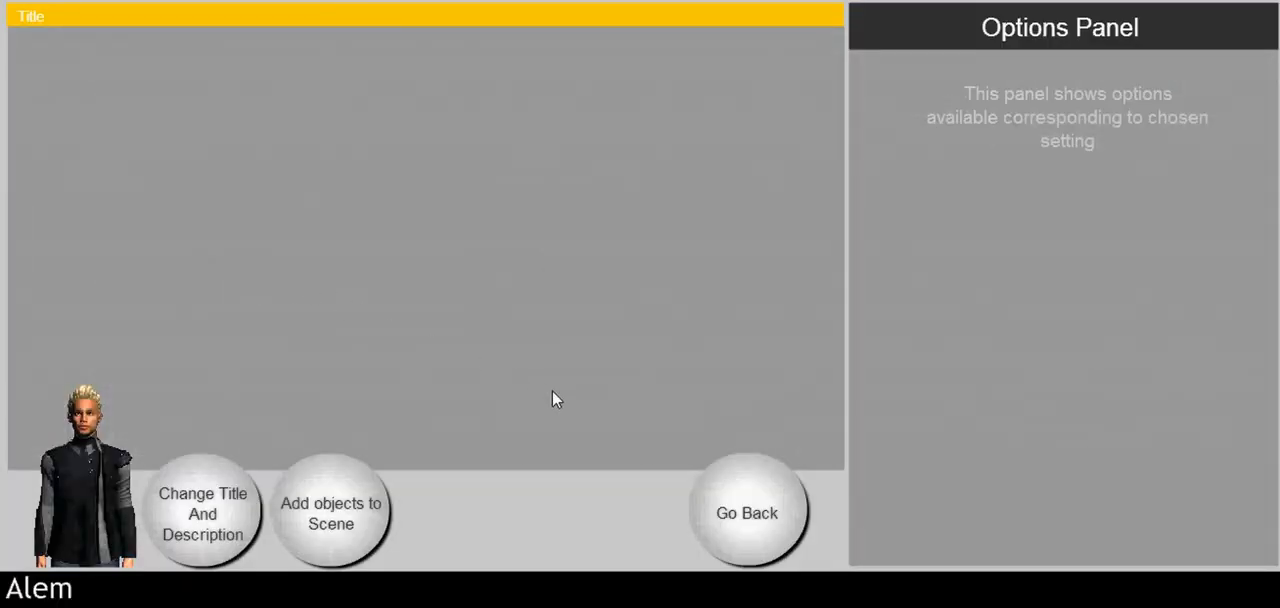
left_click(710, 490)
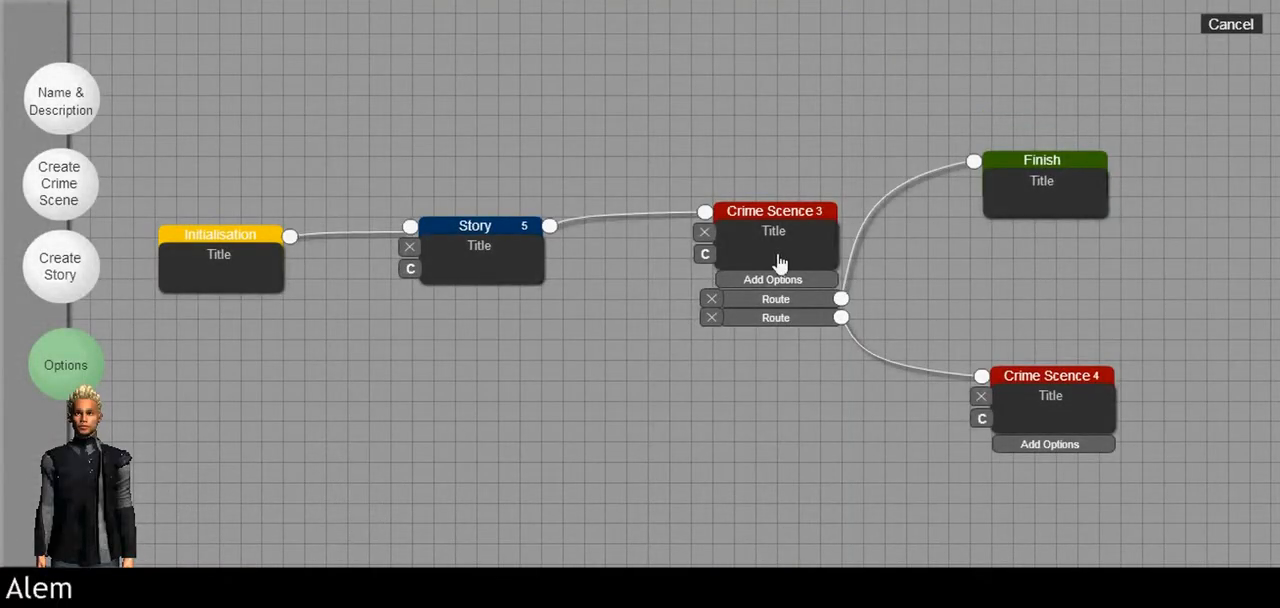
left_click(779, 262)
left_click(770, 538)
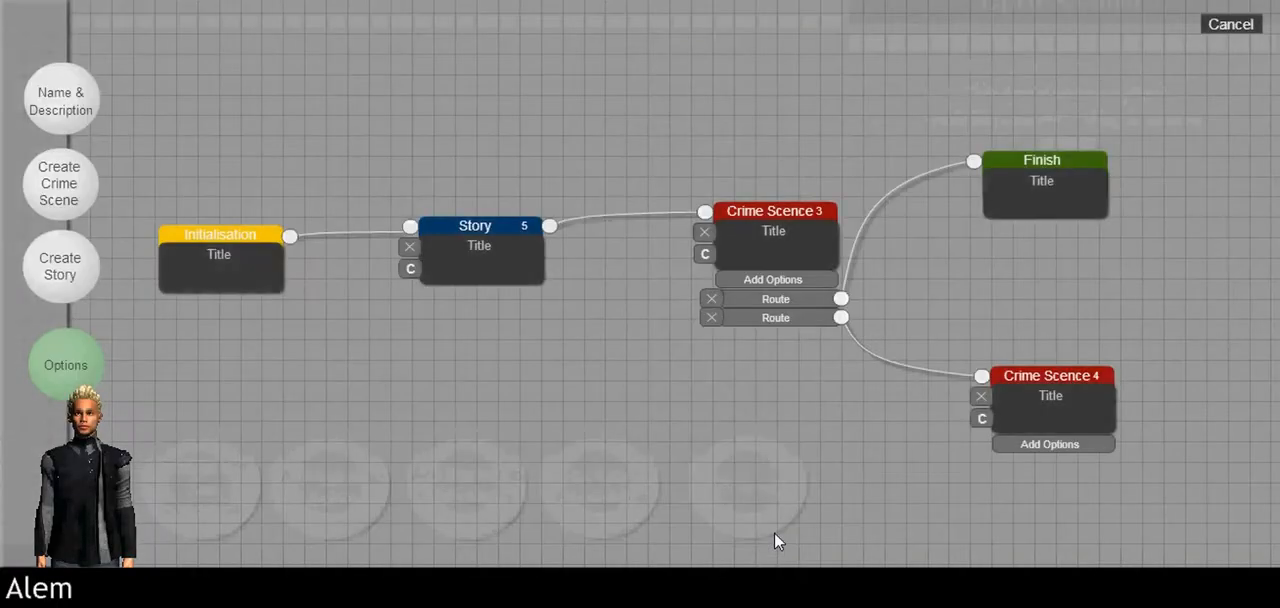
Step: Title the Initialisation scene "Greeting" and set its description to "Where Maddie Welcomes to rogue instincts."
left_click(266, 268)
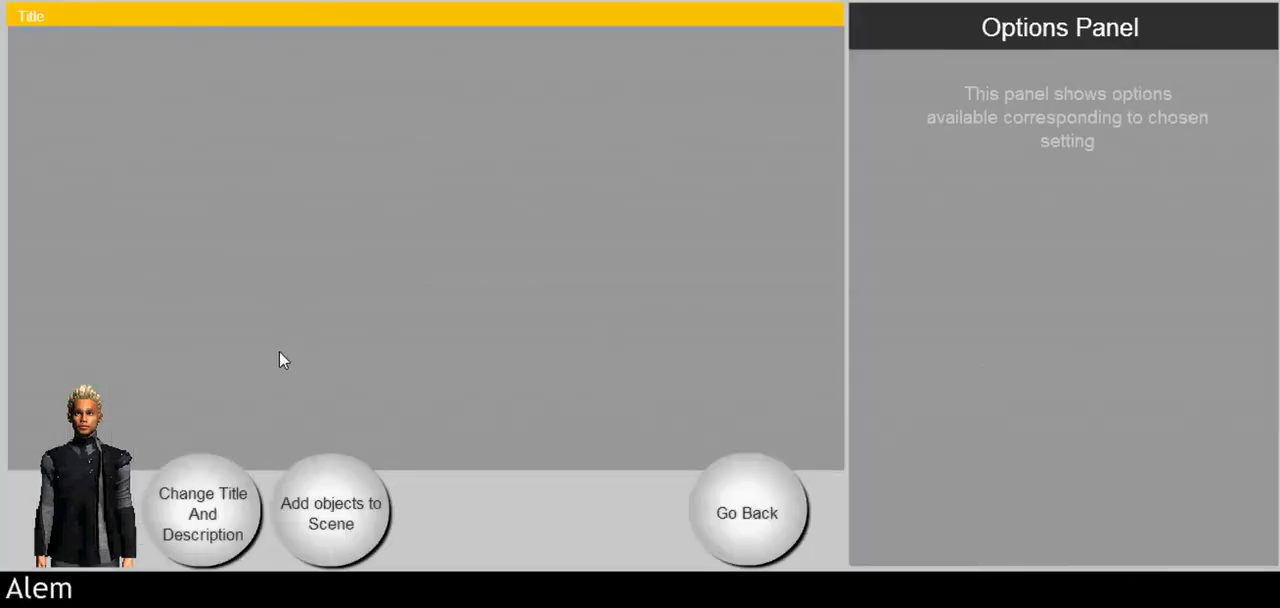
left_click(207, 507)
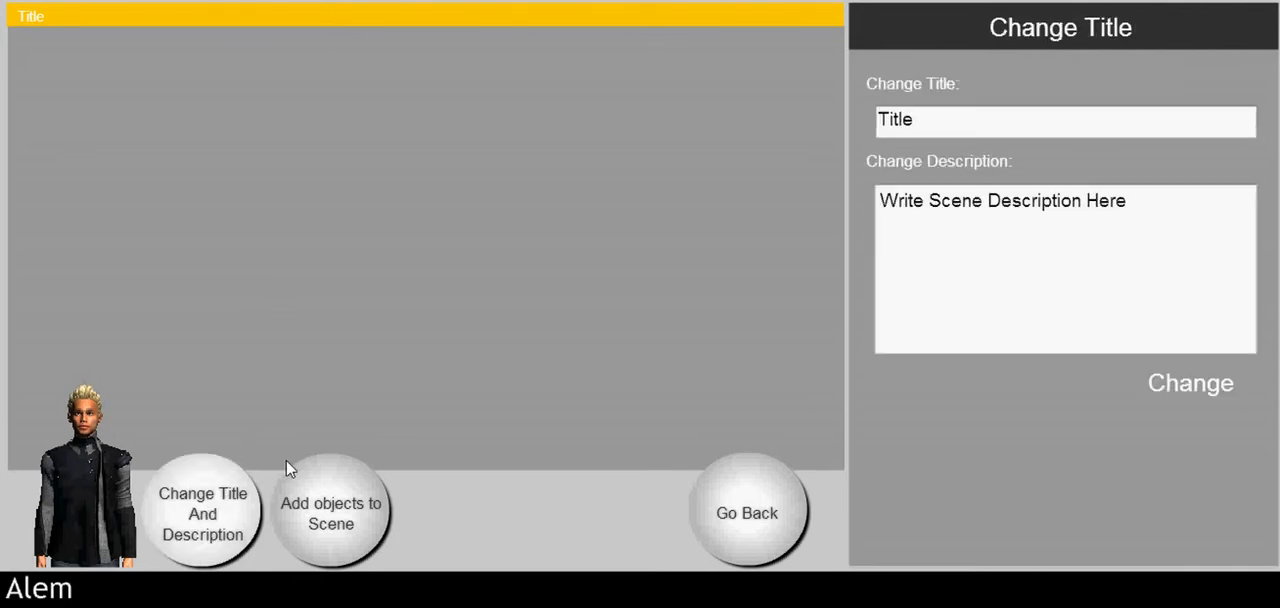
left_click(928, 128)
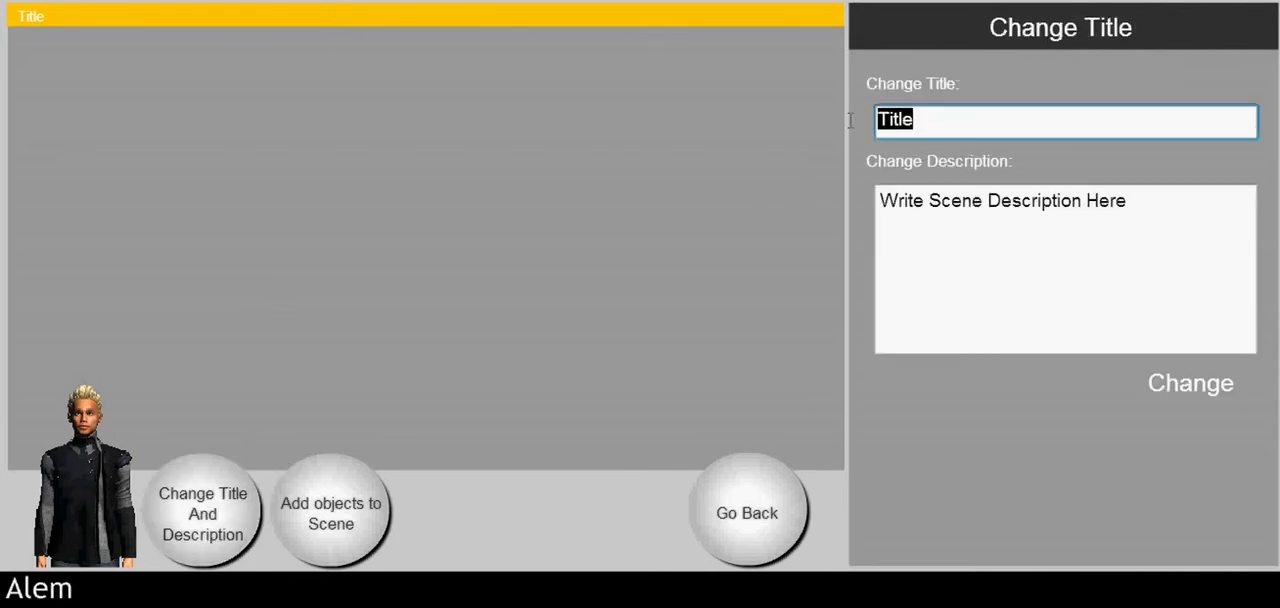
type("Greeting")
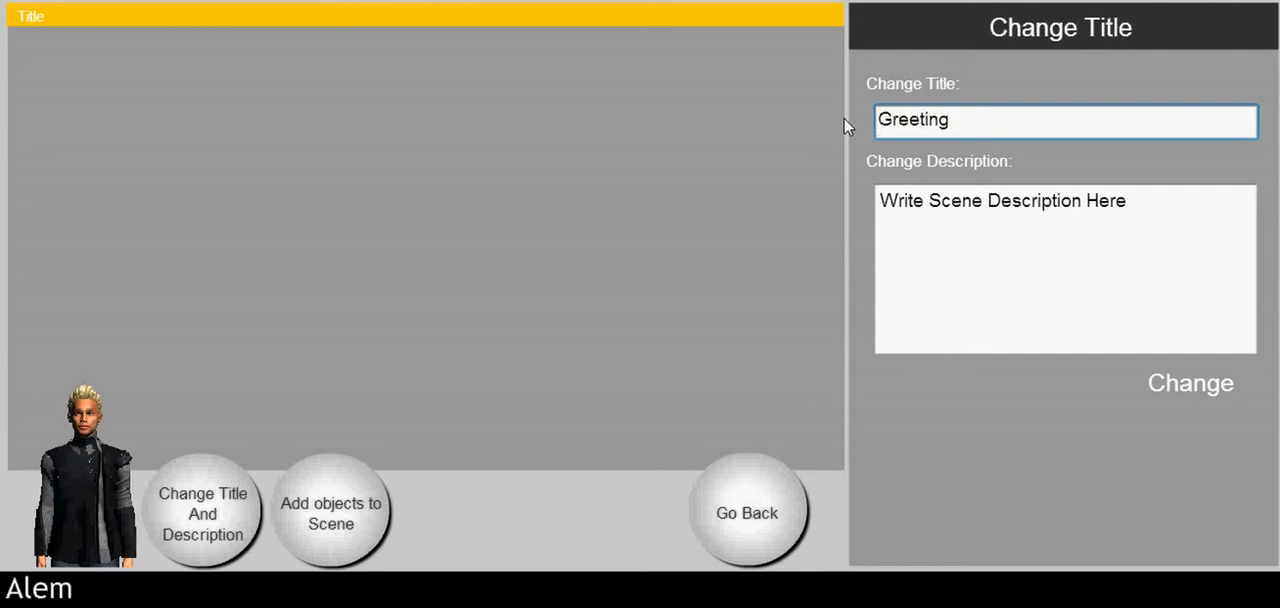
left_click_drag(1128, 196, 878, 200)
type("Where Maddie Welcomes to rogue instincts.")
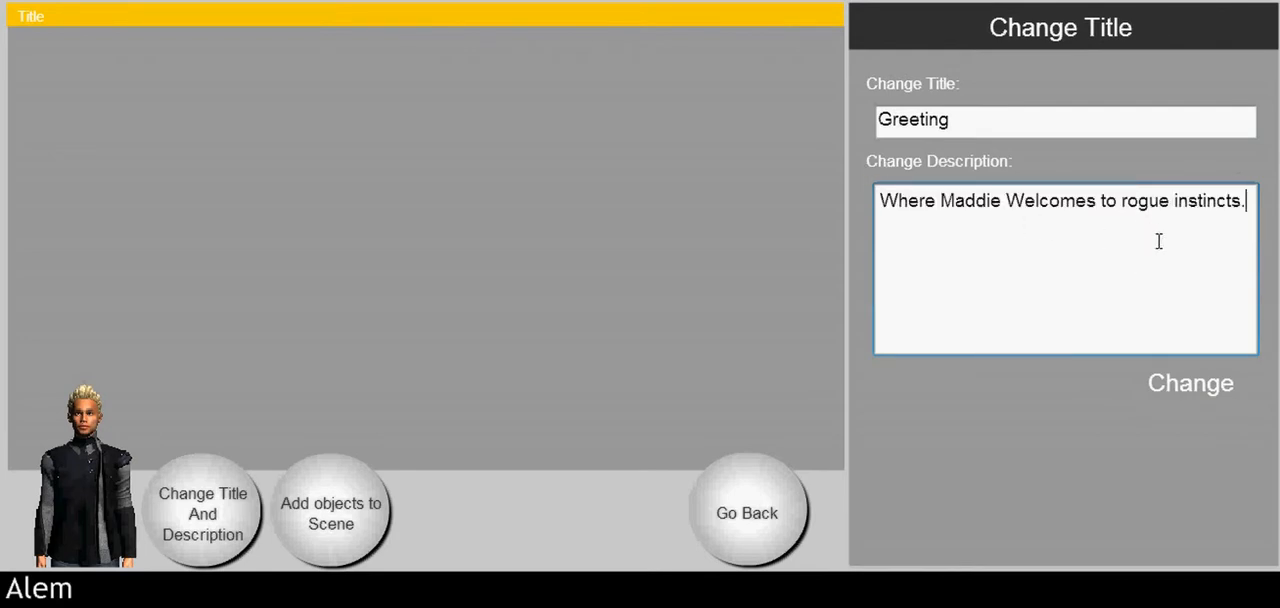
left_click(1190, 396)
Step: Add the main character Maddie to the Greeting scene
left_click(335, 491)
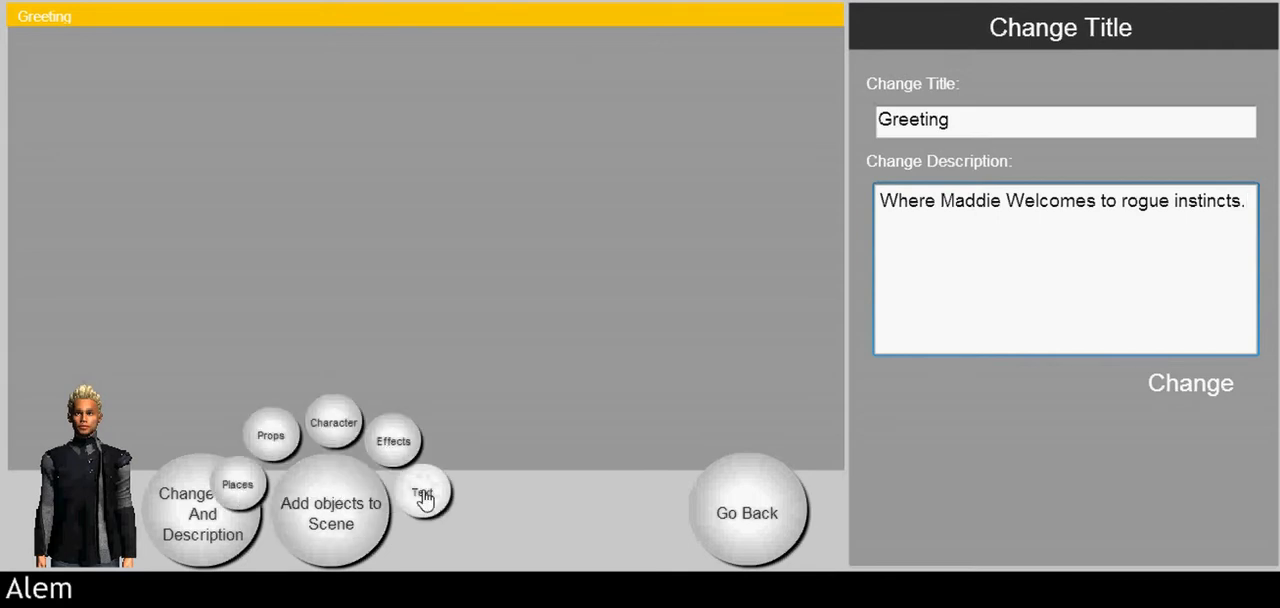
left_click(338, 435)
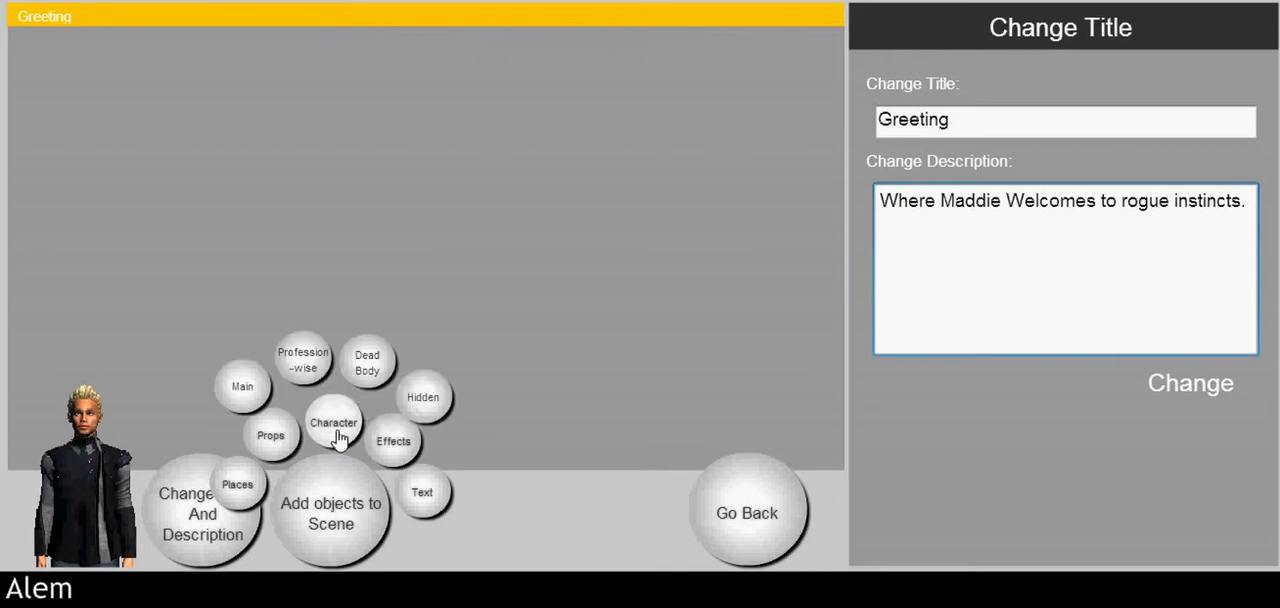
left_click(252, 399)
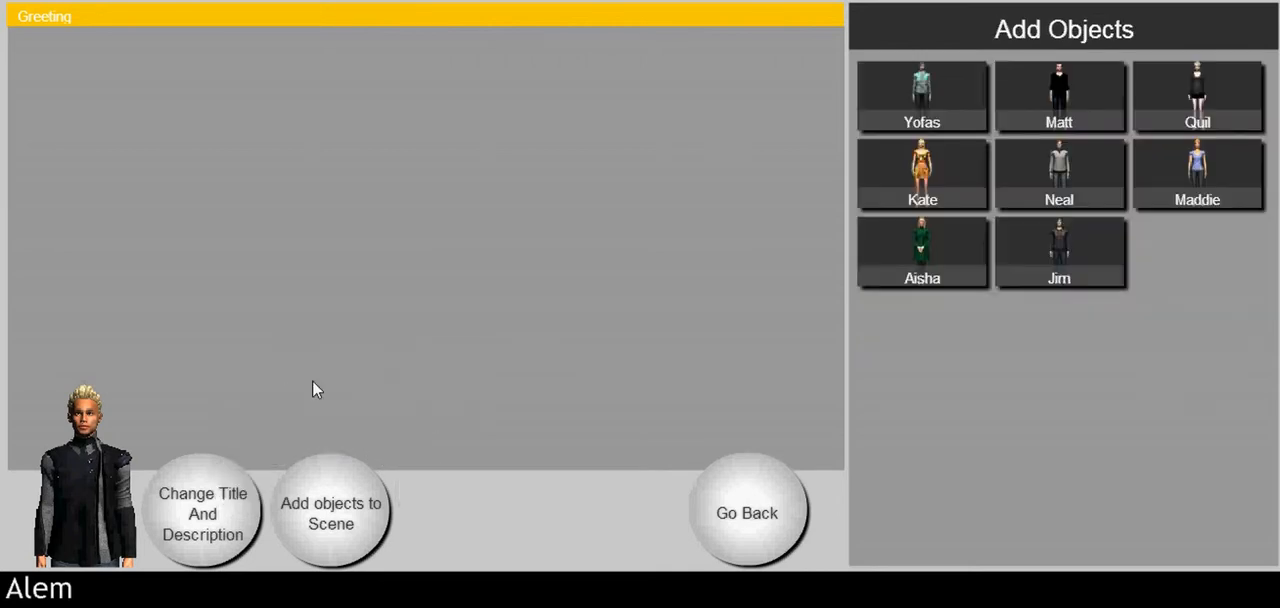
left_click_drag(1190, 161, 563, 203)
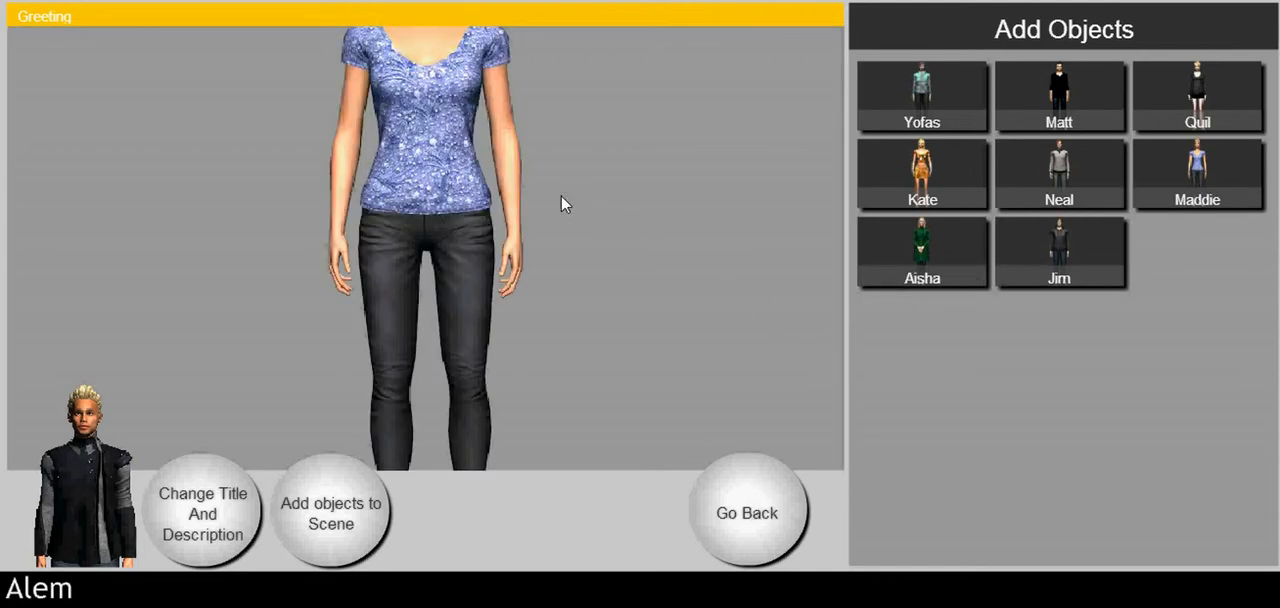
Step: Scale Maddie down to about 94 by 356 and place her in the scene's left part at about X 165, Y 62
left_click(437, 247)
left_click_drag(437, 247, 435, 294)
left_click_drag(530, 74, 481, 231)
left_click_drag(456, 363, 259, 220)
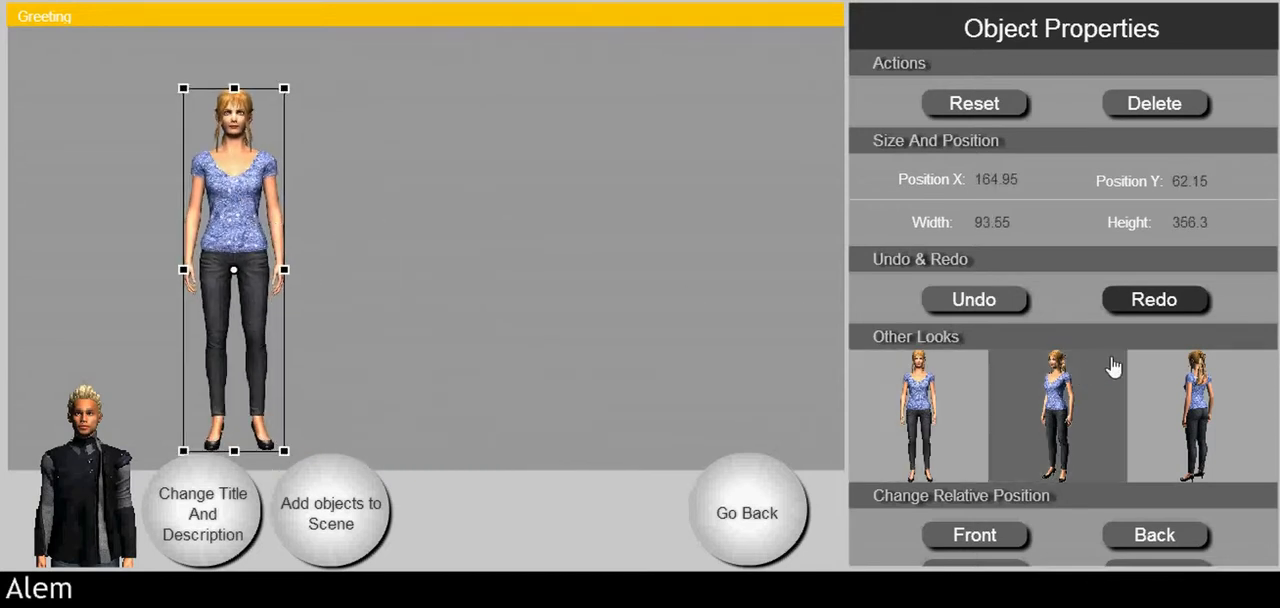
Step: Switch Maddie to the three-quarter front standing look with her arms down
left_click_drag(1201, 412, 982, 429)
left_click(982, 437)
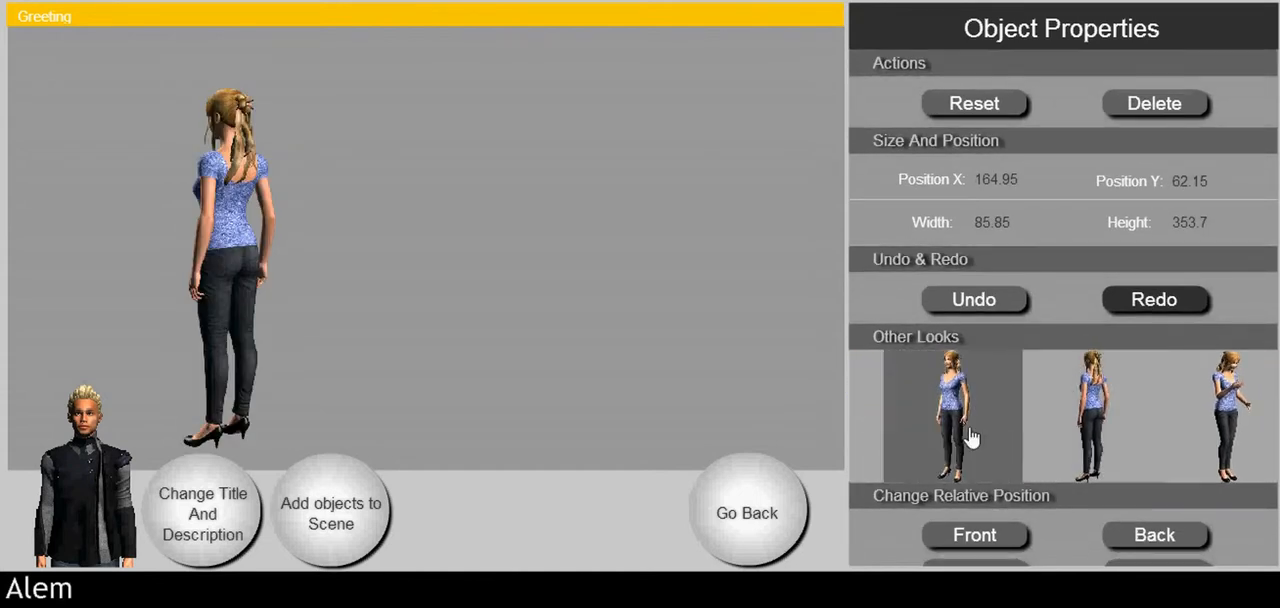
left_click(963, 435)
Step: Flip Maddie horizontally so she faces right, undo and redo the last change, and move her to about X 218, Y 61
left_click(233, 233)
left_click_drag(178, 92, 243, 178)
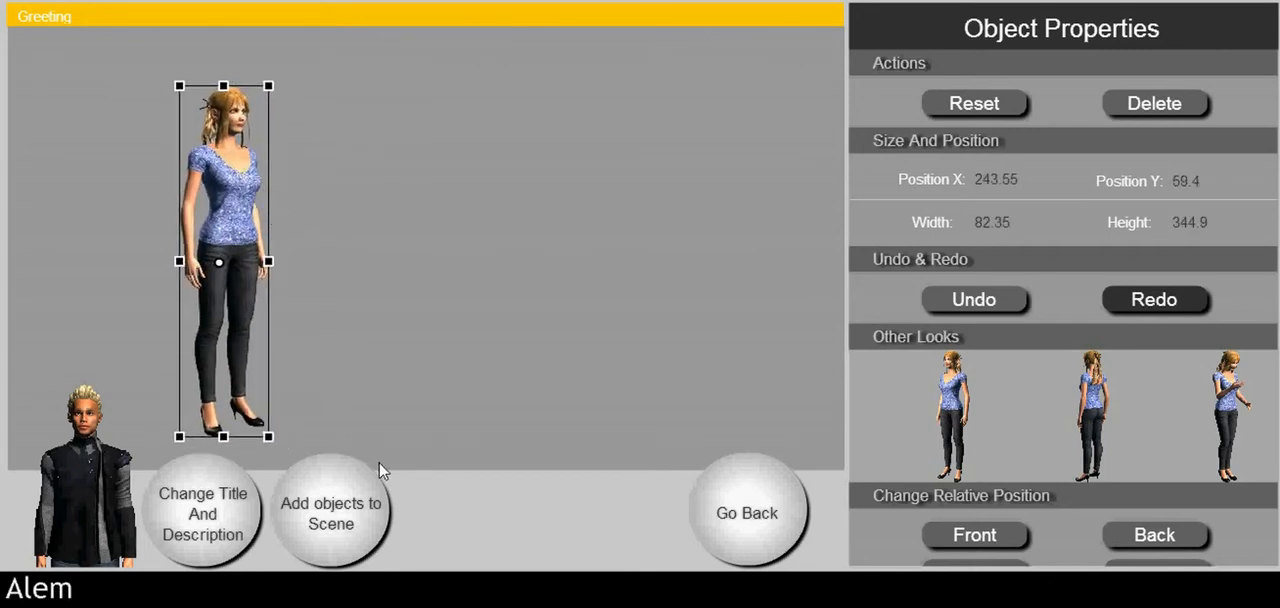
left_click(1003, 290)
left_click(1112, 300)
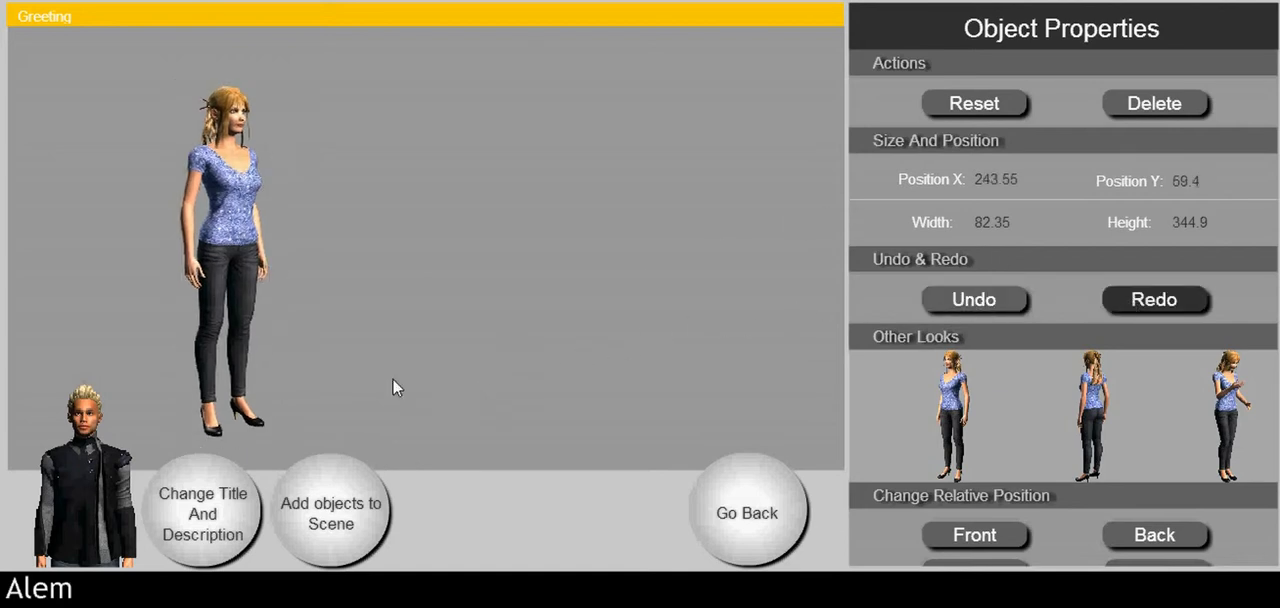
left_click_drag(249, 286, 215, 287)
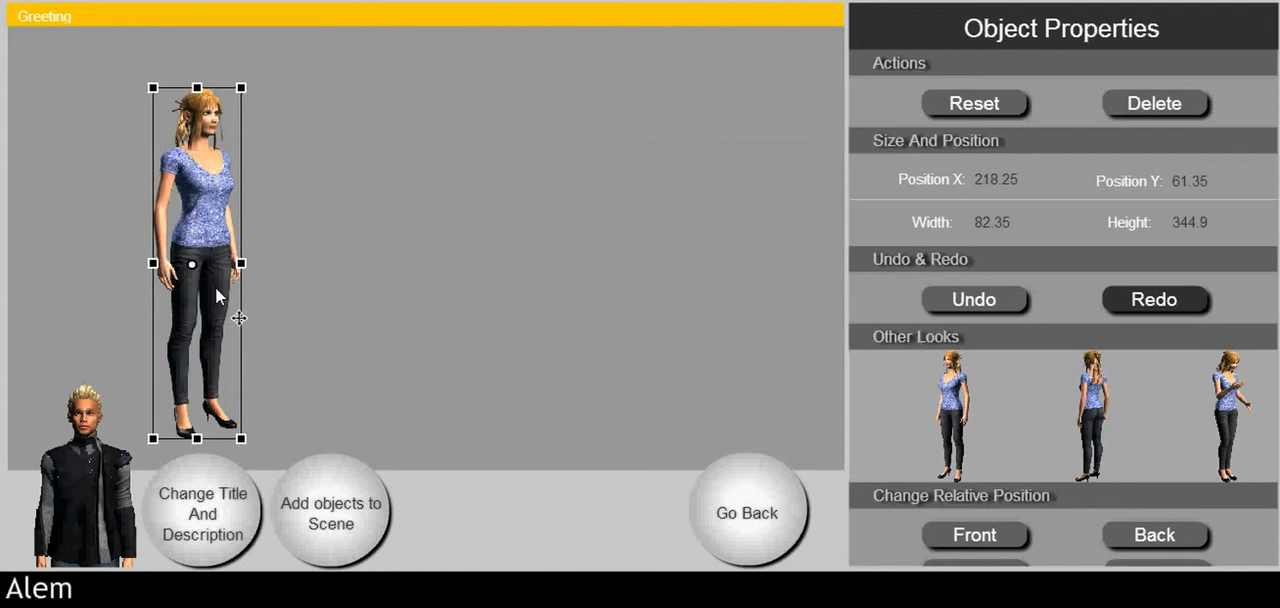
Step: Add a talk bubble to the right of Maddie and place a text object inside it
left_click(341, 490)
left_click(423, 496)
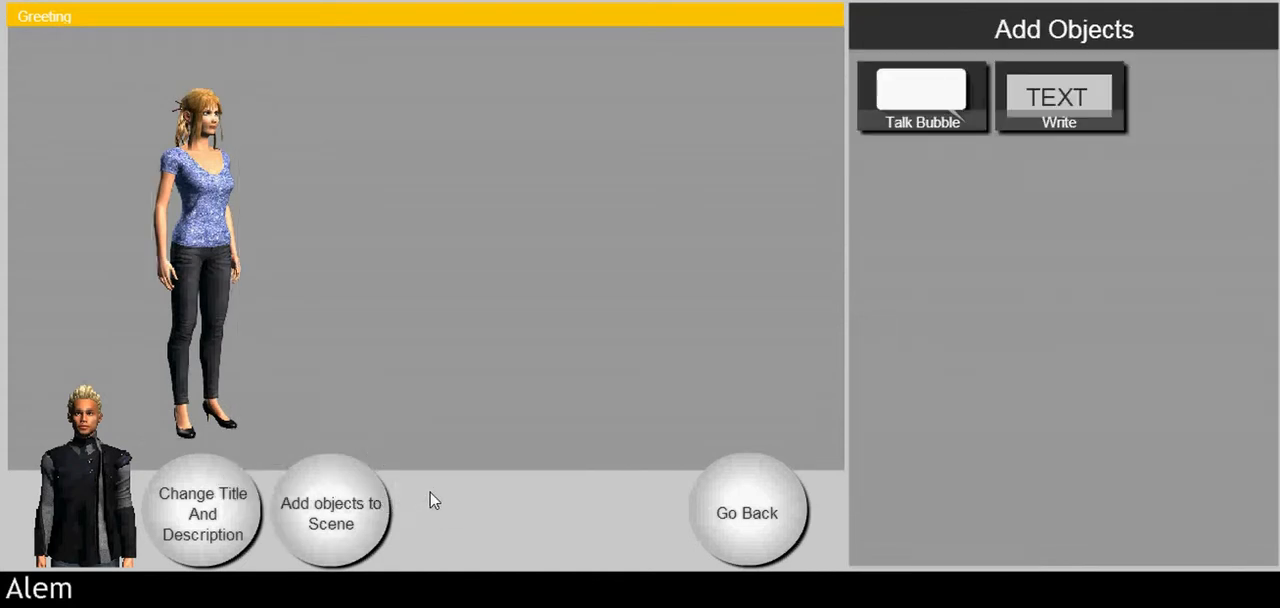
left_click_drag(912, 146, 668, 224)
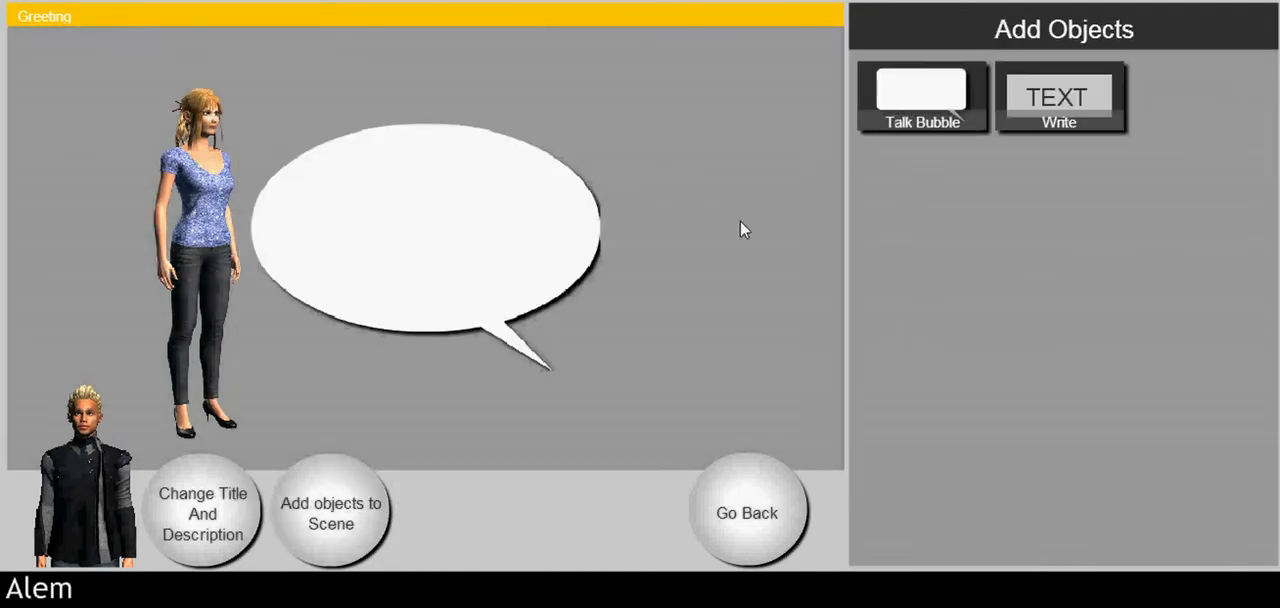
left_click_drag(1041, 128, 817, 174)
left_click_drag(618, 231, 518, 245)
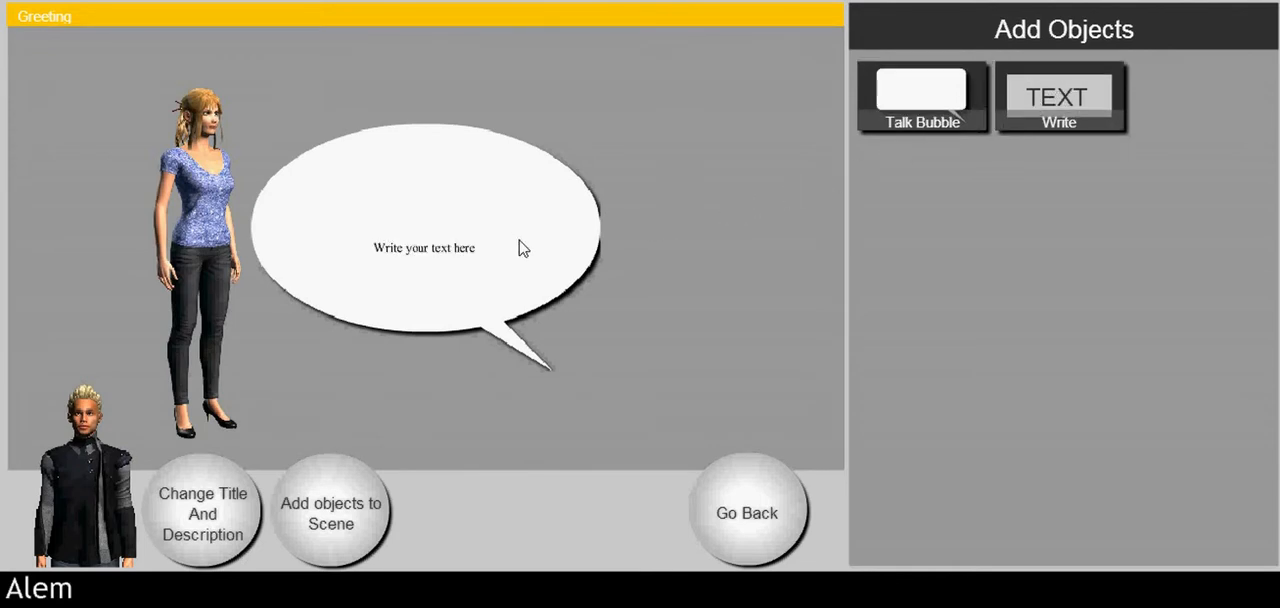
Step: Set the bubble's text to "Hello everyone, Welcome to Rogue Instincts." and move it to the upper part of the bubble
left_click(455, 249)
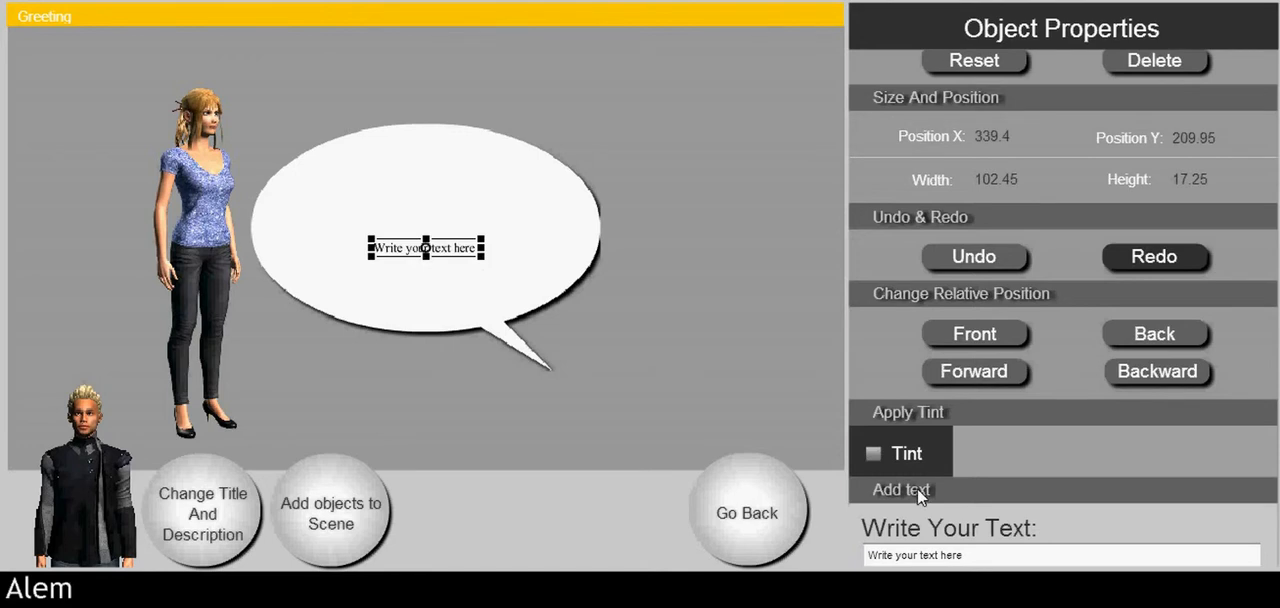
left_click(1017, 553)
type("Hello everyone,     Welcome to Rogue Instincts.")
left_click_drag(496, 300, 434, 243)
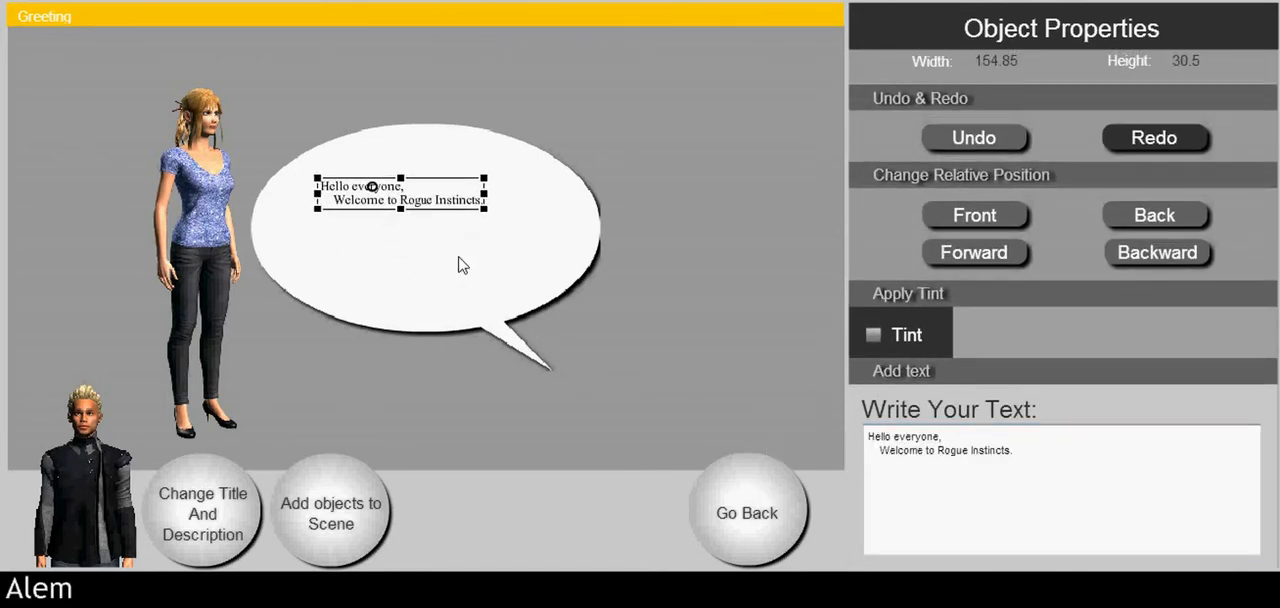
Step: Mirror the talk bubble horizontally so its tail points toward Maddie, and shrink it around the text
left_click(463, 266)
left_click_drag(601, 124, 294, 123)
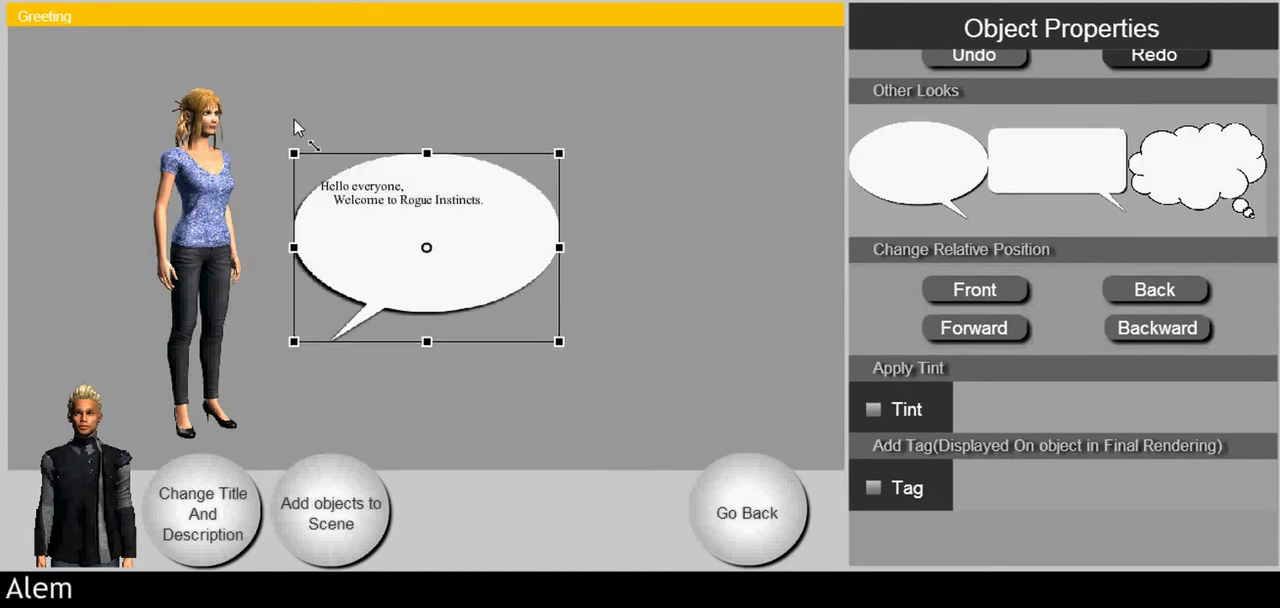
Step: Move the talk bubble up beside Maddie's head, reposition the greeting text inside it, and return to the case layout
left_click_drag(484, 236, 459, 186)
mouse_move(379, 192)
left_mouse_down()
mouse_move(367, 157)
mouse_move(370, 194)
left_mouse_up()
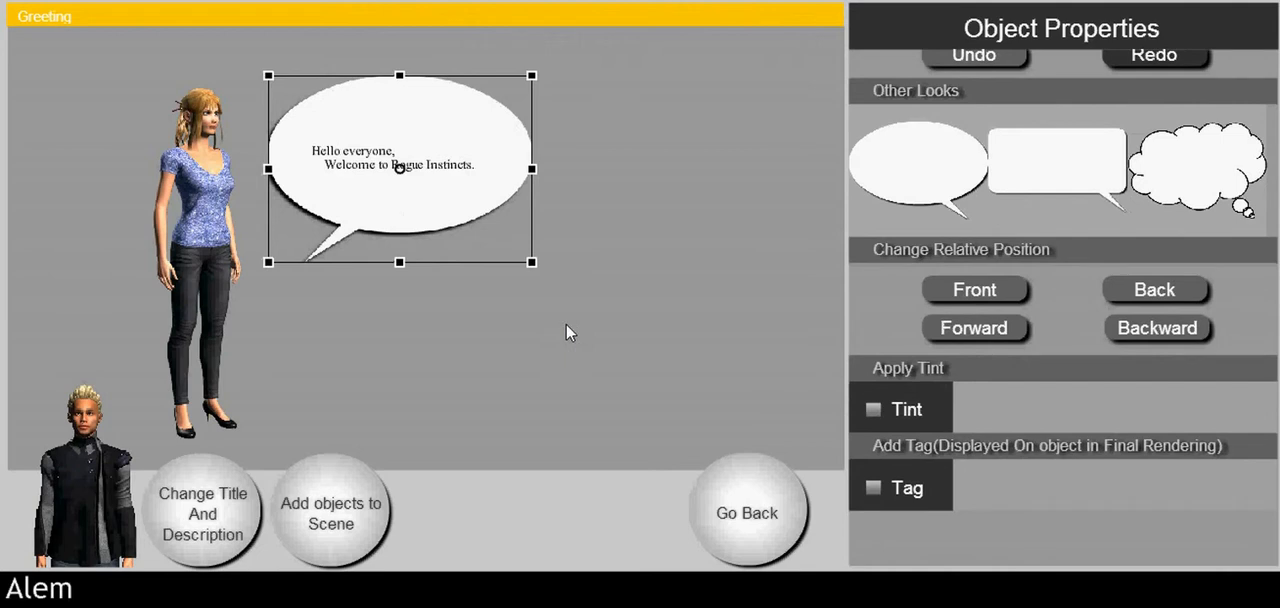
left_click(569, 331)
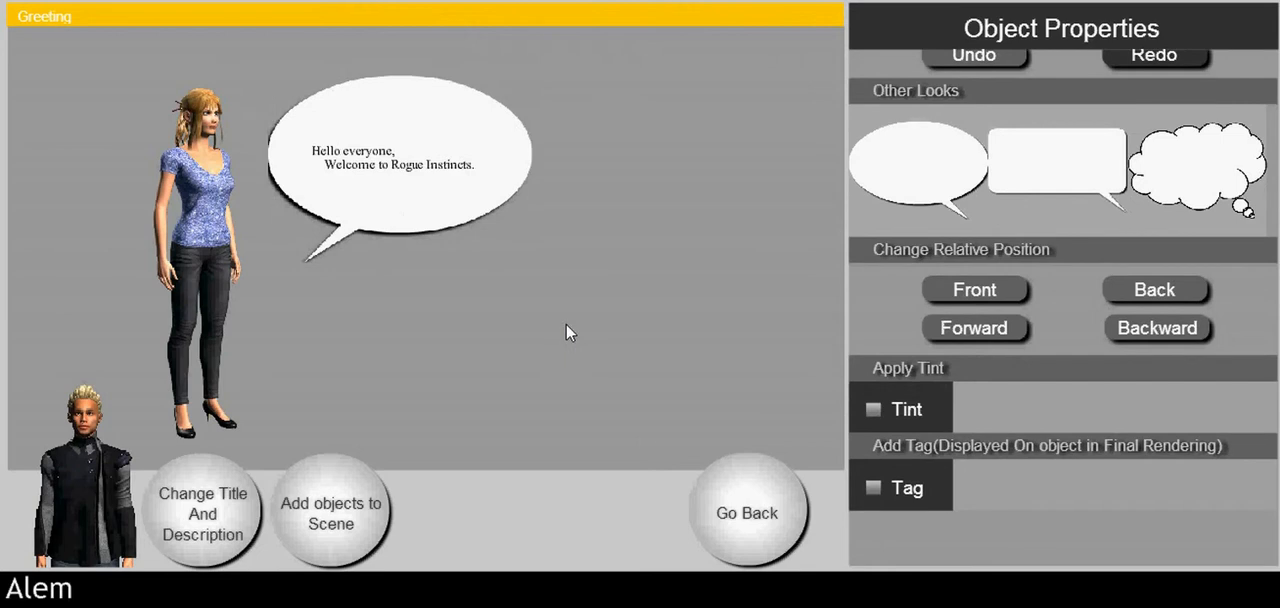
left_click(744, 502)
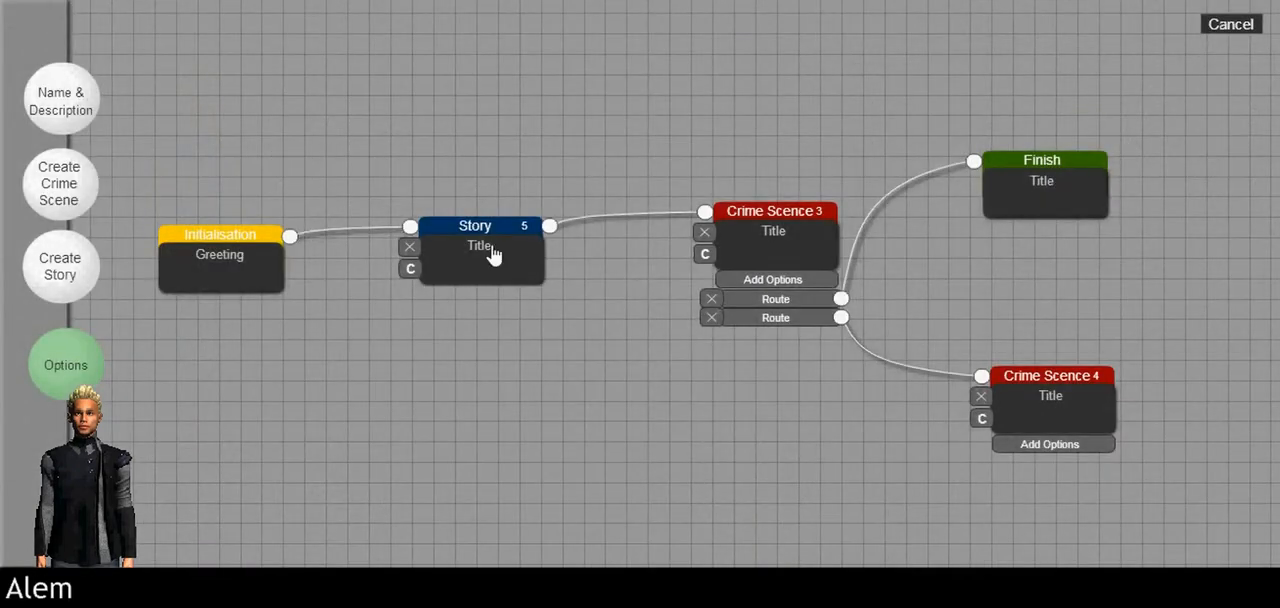
Step: Open the scenes of the Story 5 and Finish nodes in turn, returning to the case layout each time
left_click(491, 244)
left_click(748, 516)
left_click(1031, 200)
left_click(763, 497)
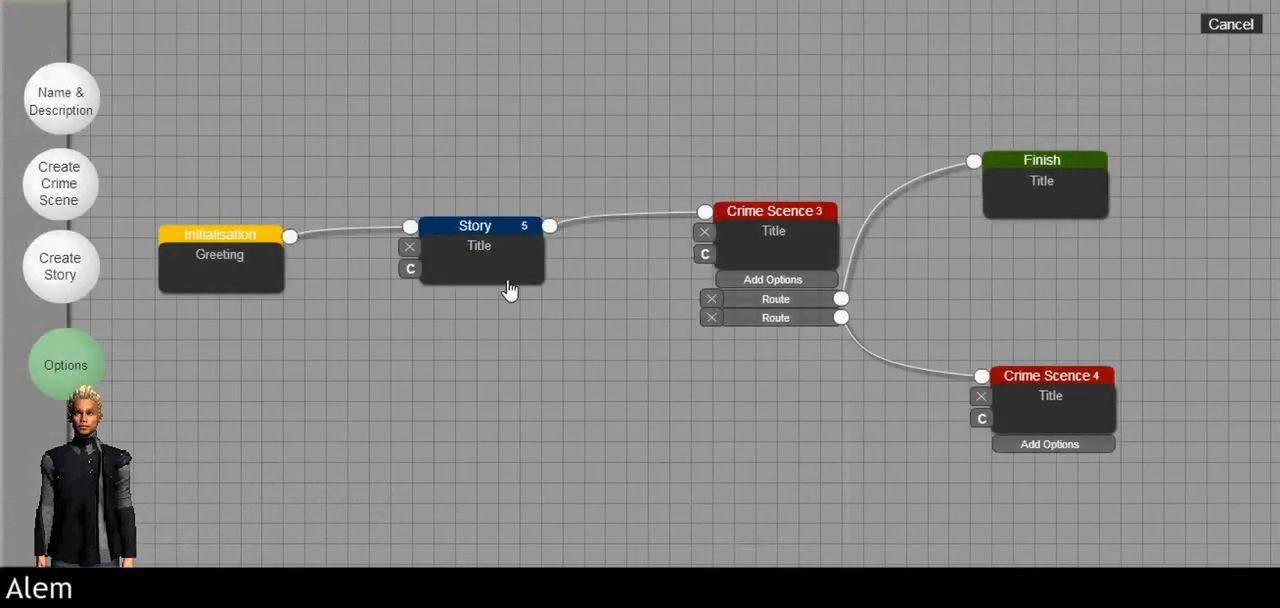
Step: Open the Story 5 scene and add the Garden 1 place as its background
left_click(506, 286)
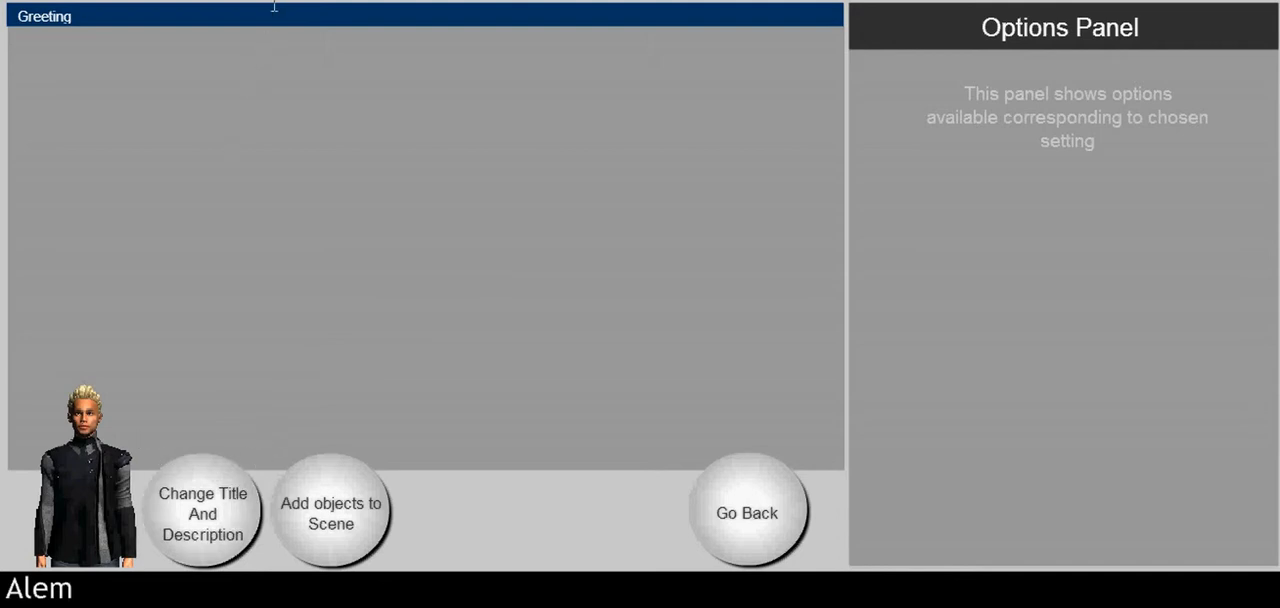
left_click(312, 527)
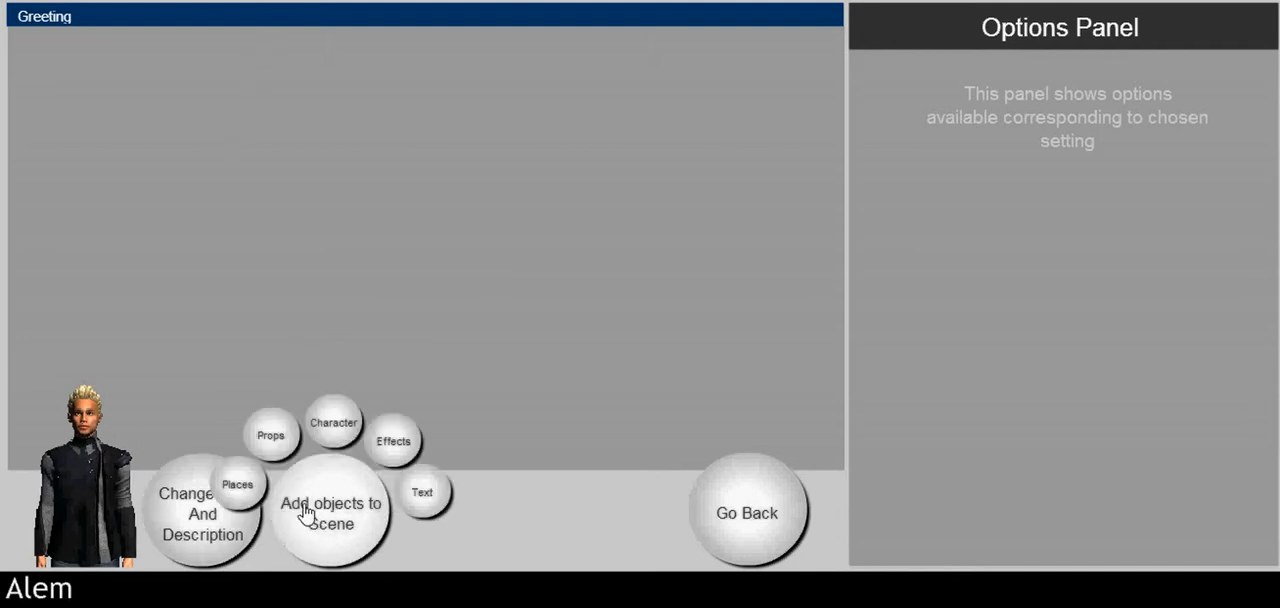
left_click(253, 484)
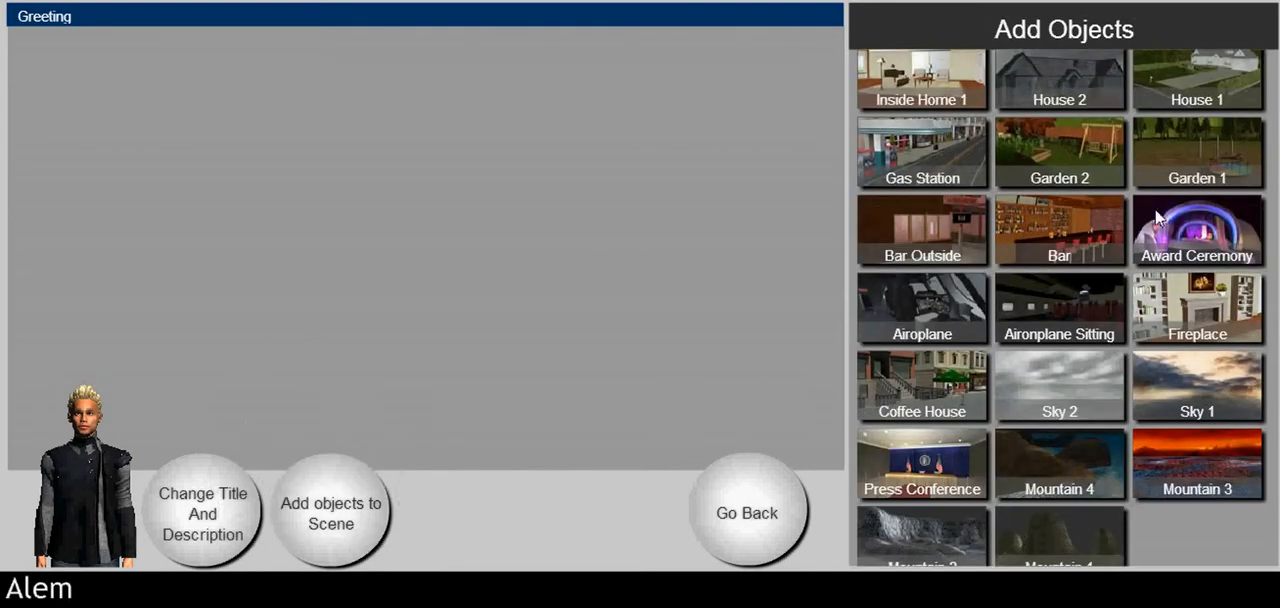
scroll(1179, 191, "up", 2)
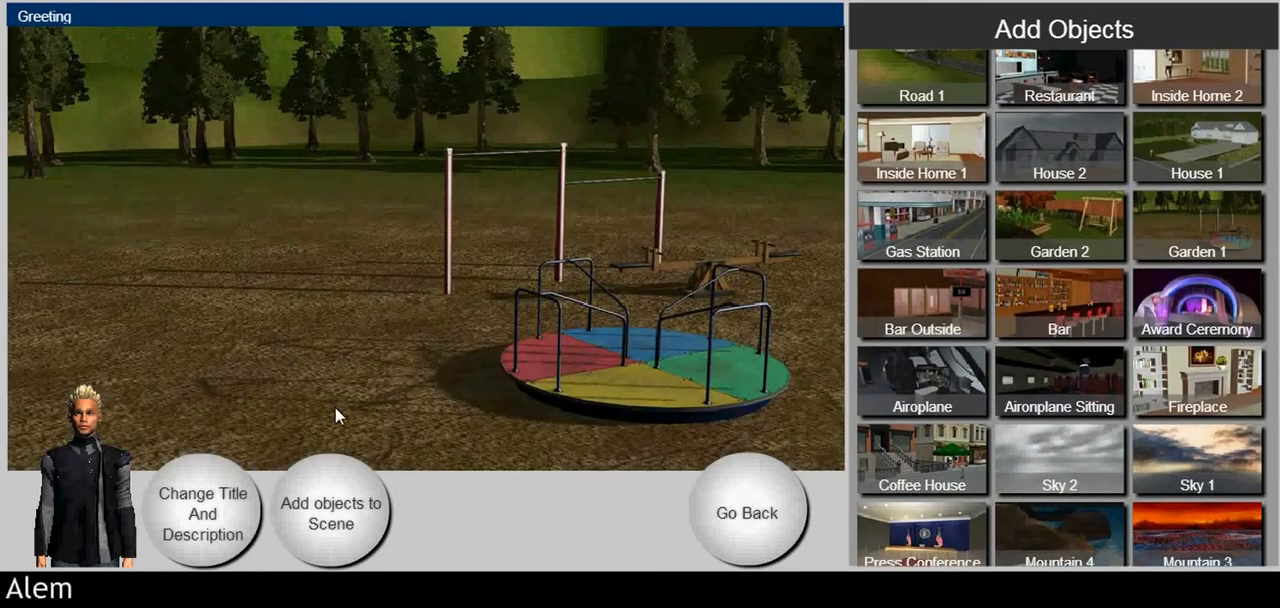
Step: Add the main characters Maddie and Aisha to the garden scene
left_click(318, 528)
left_click(335, 427)
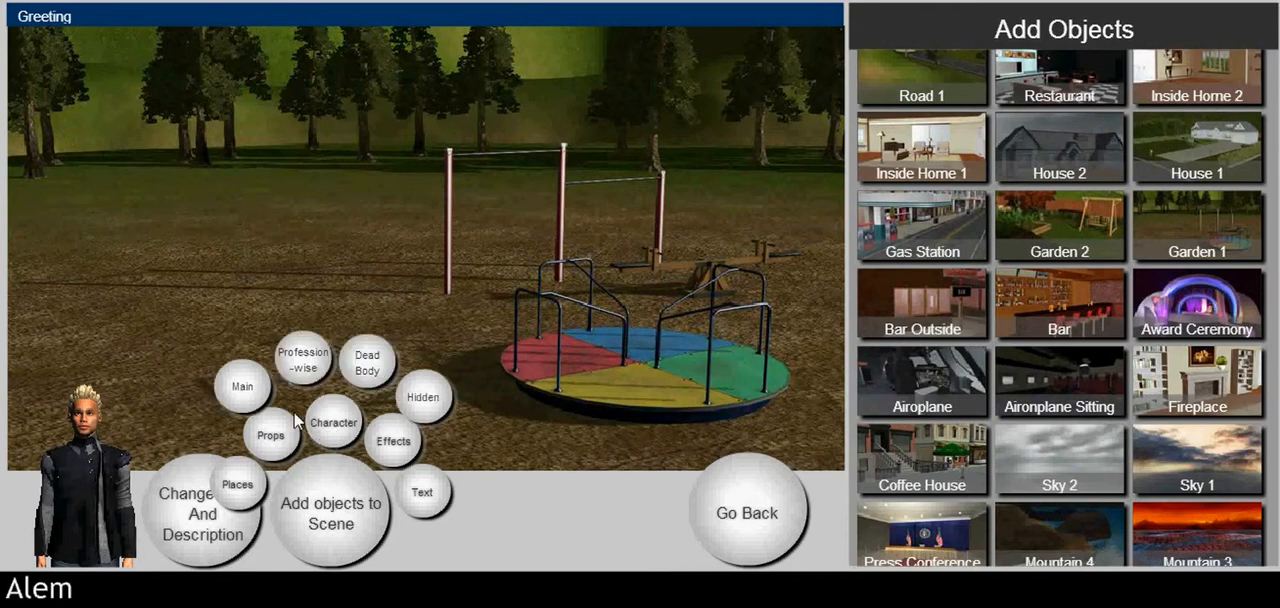
left_click(262, 388)
left_click(1194, 166)
left_click(943, 263)
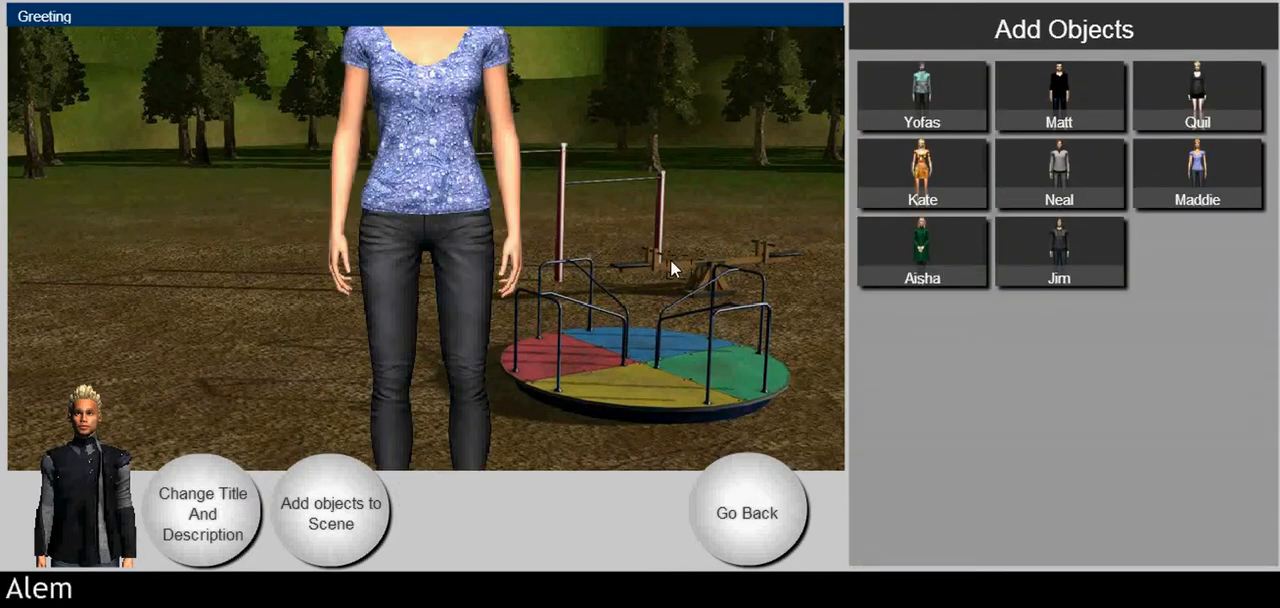
Step: Shrink Aisha to a full-length figure and move her to the far left of the garden
left_click(505, 178)
left_click_drag(480, 64, 535, 188)
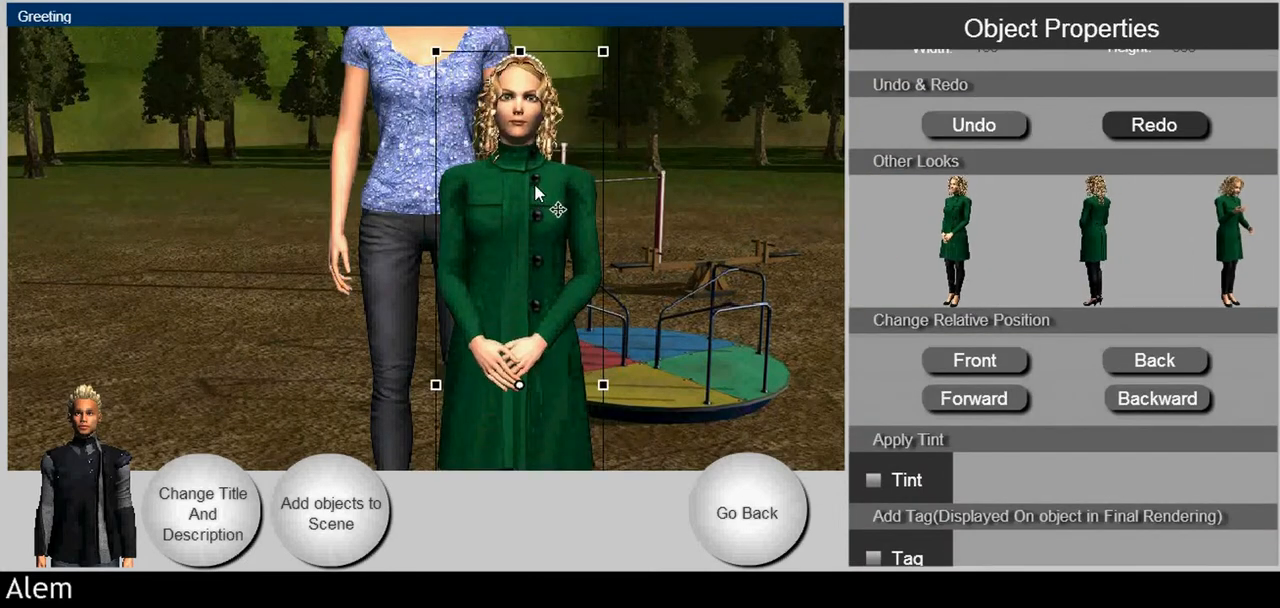
left_click_drag(602, 59, 548, 186)
left_click_drag(538, 333, 119, 228)
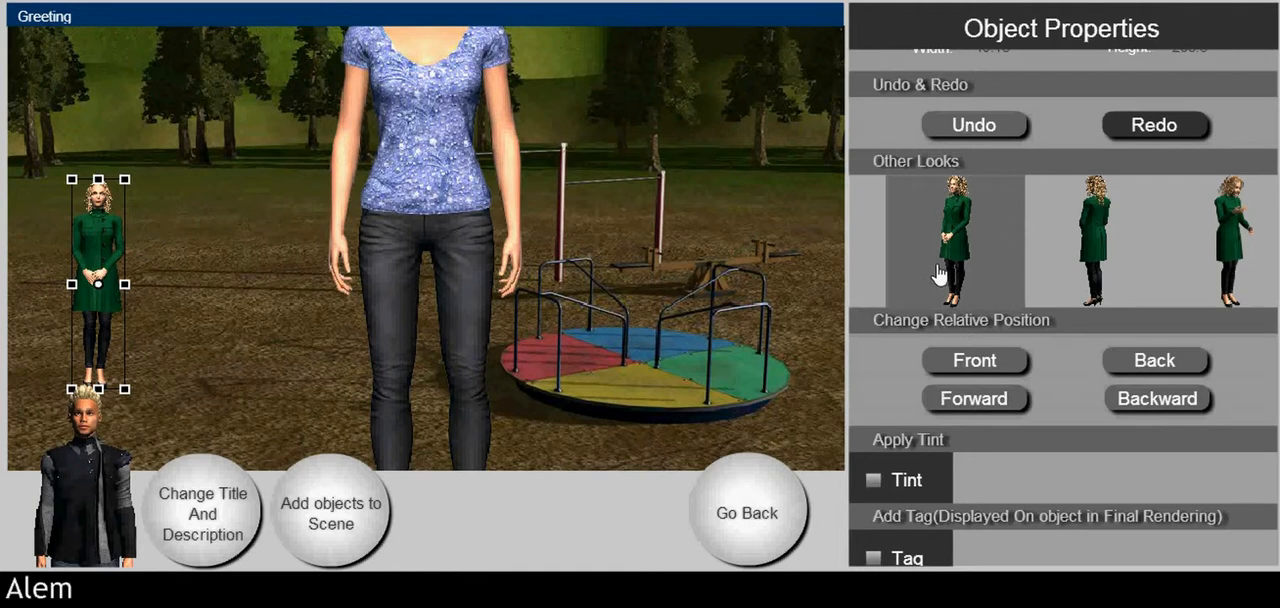
Step: Switch Aisha to the look turned to the right and enlarge her
left_click(997, 264)
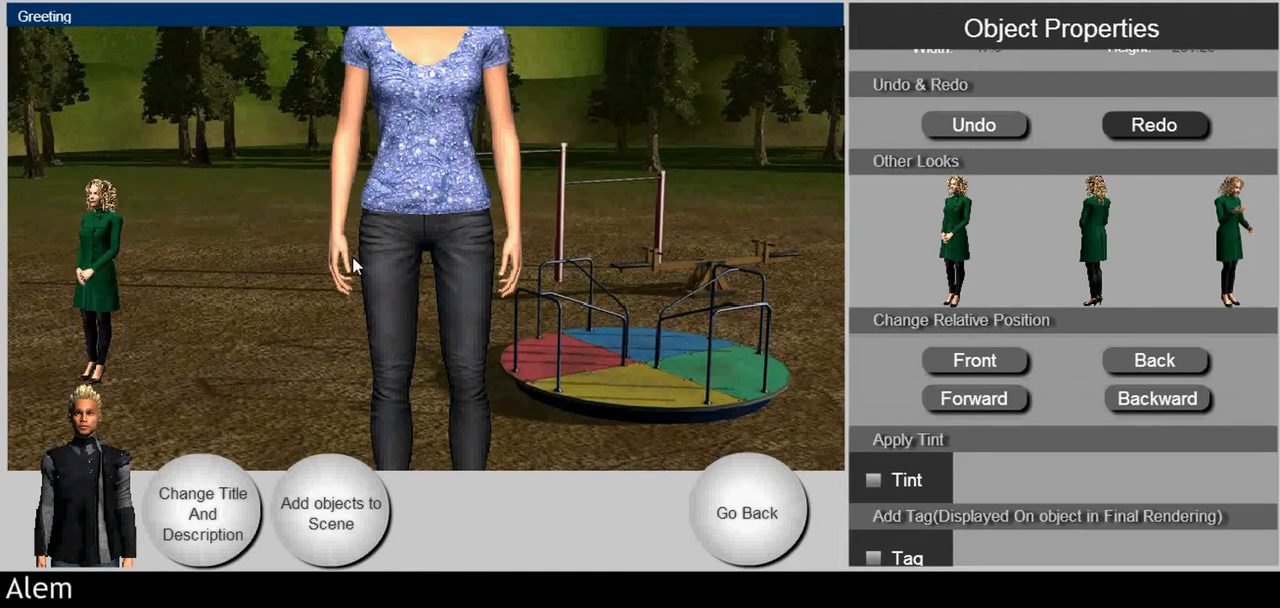
left_click(95, 209)
left_click_drag(73, 183, 175, 120)
Step: Shrink Maddie to a full-length figure and place her just to the right of Aisha
left_click(425, 175)
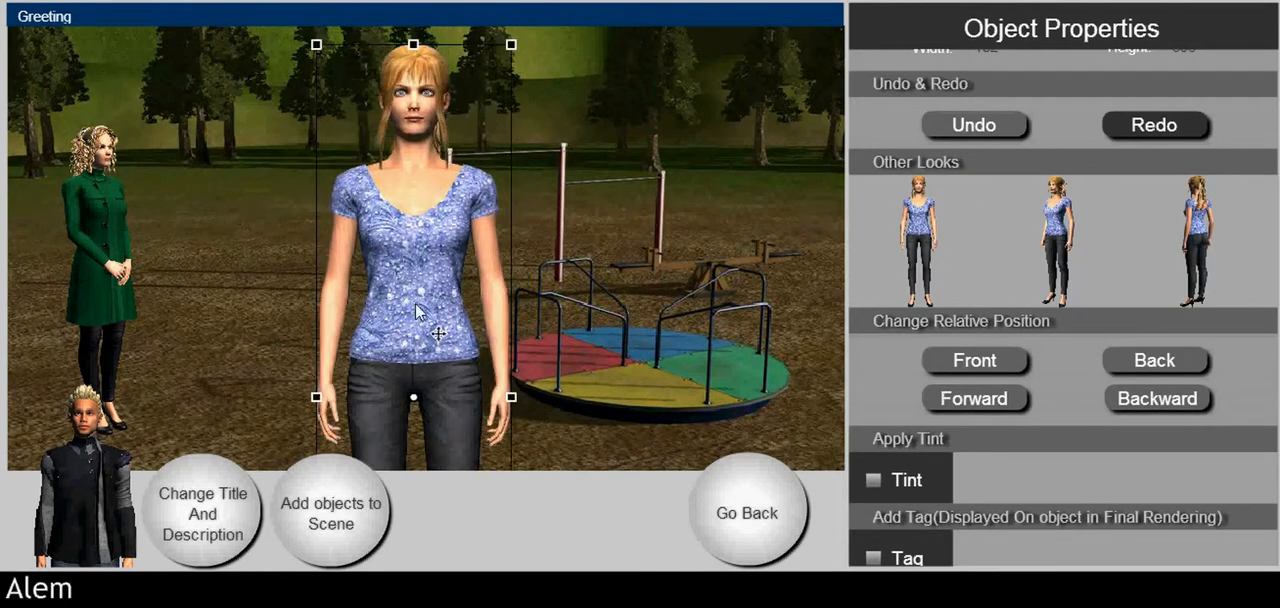
left_click_drag(507, 43, 470, 261)
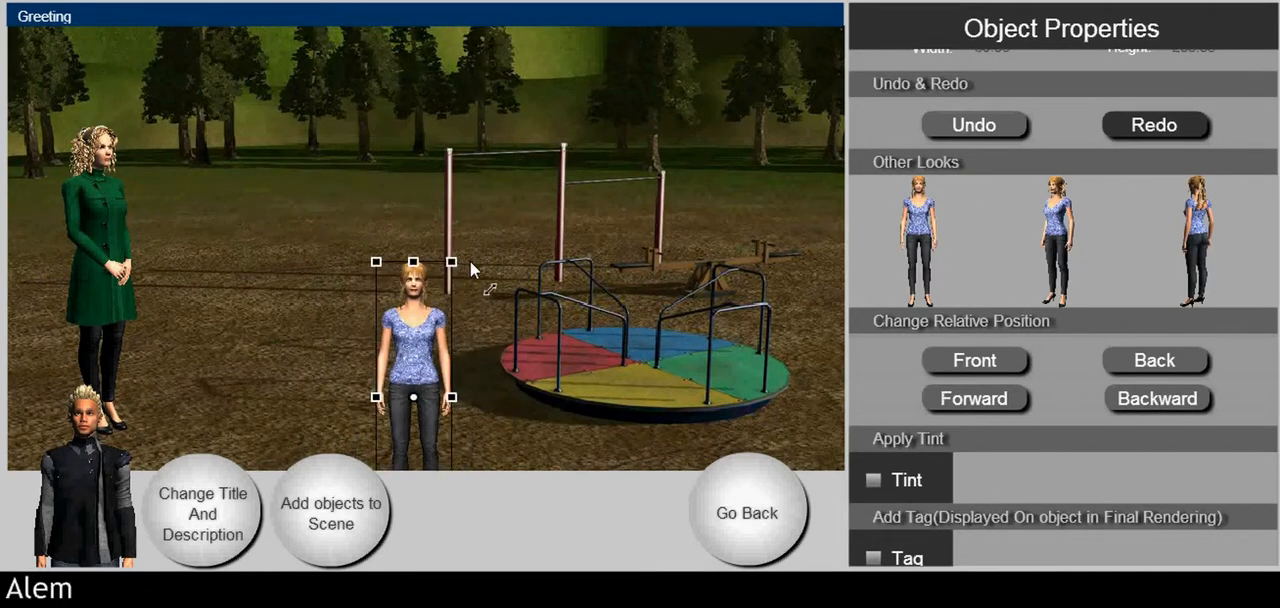
left_click_drag(416, 323, 241, 217)
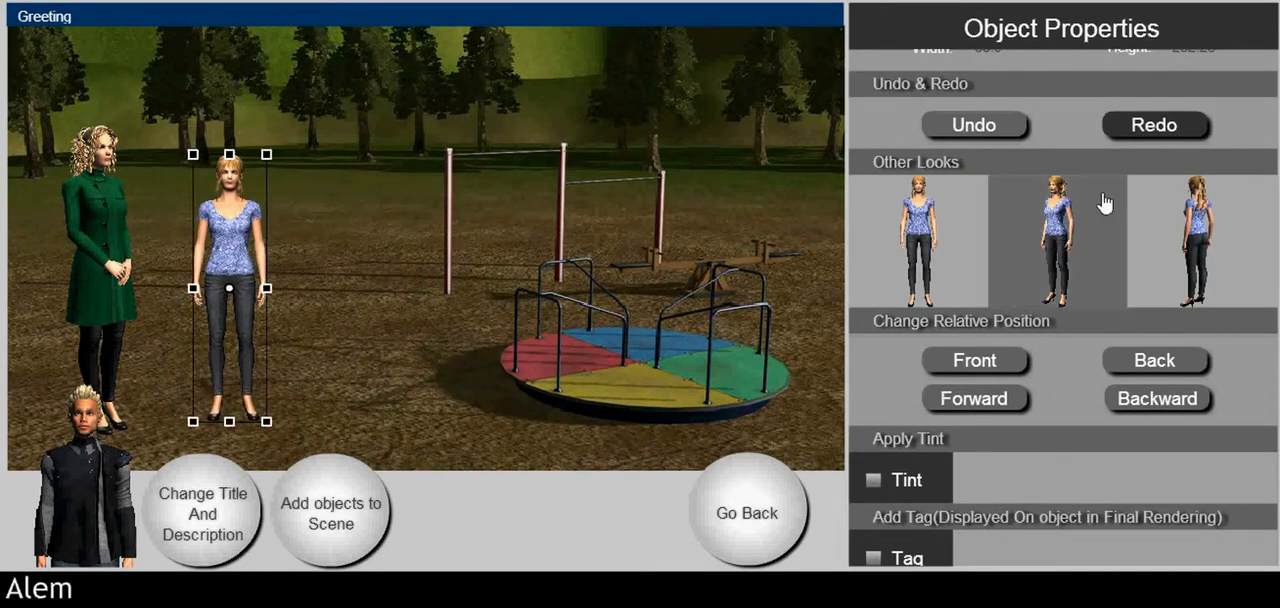
Step: Switch Maddie to the look turned toward Aisha and enlarge her to a similar height
left_click(1080, 214)
left_click(243, 222)
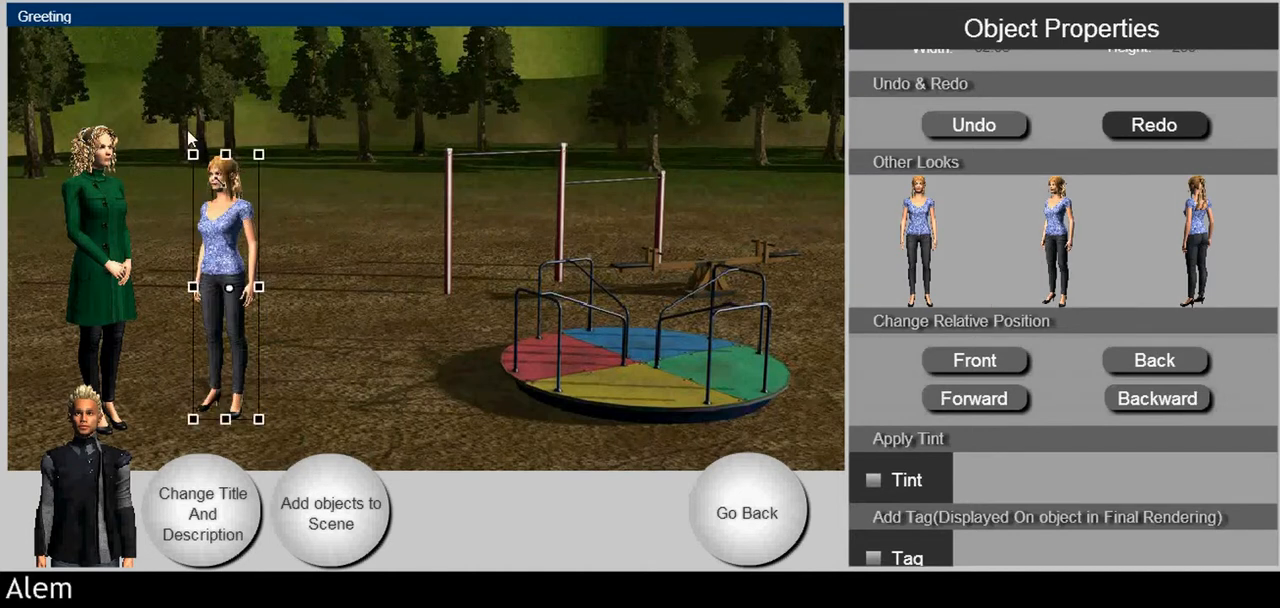
left_click_drag(198, 154, 170, 109)
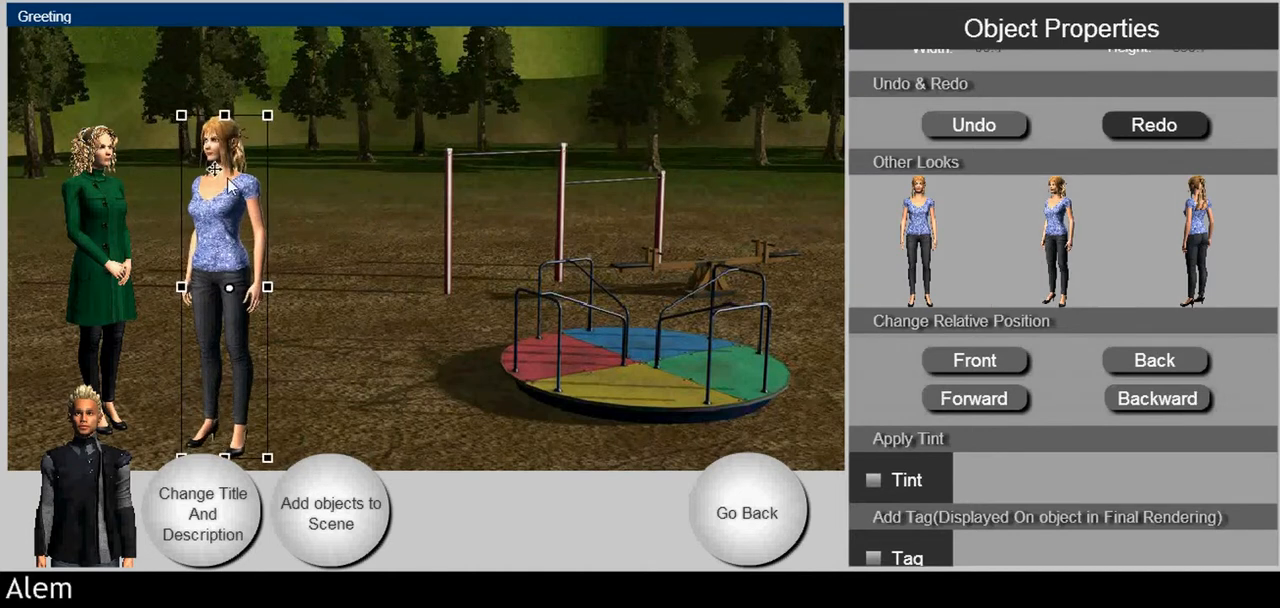
Step: Add the regular prop Mobile 1 to the scene and shrink it to about 22 by 15
left_click(340, 492)
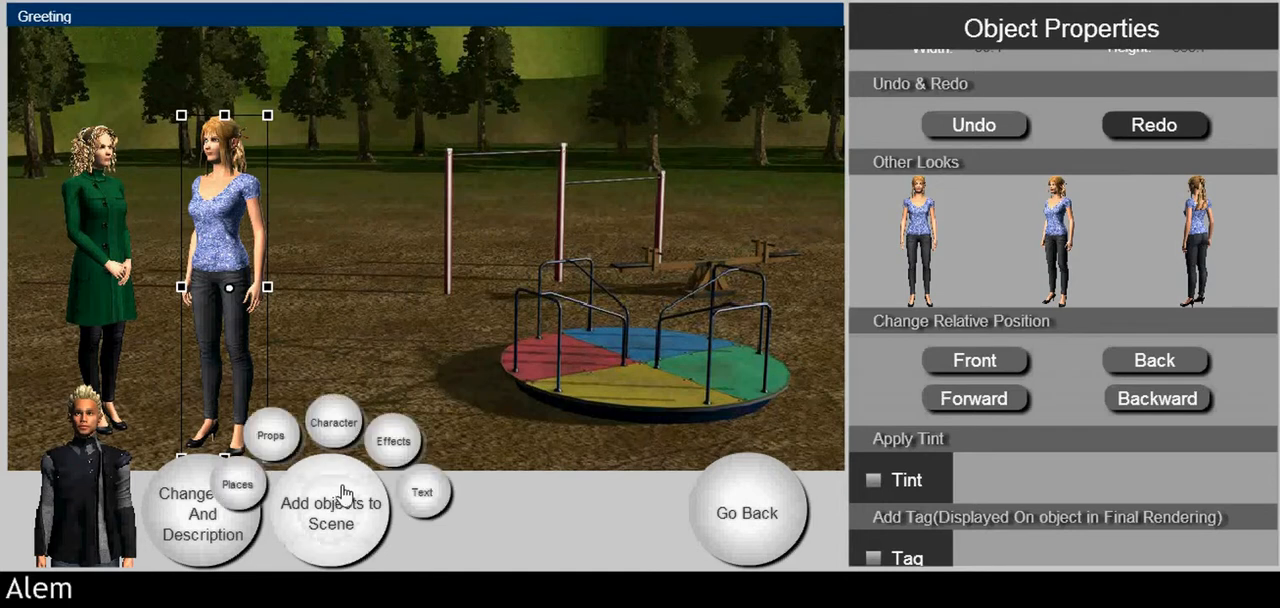
left_click(292, 436)
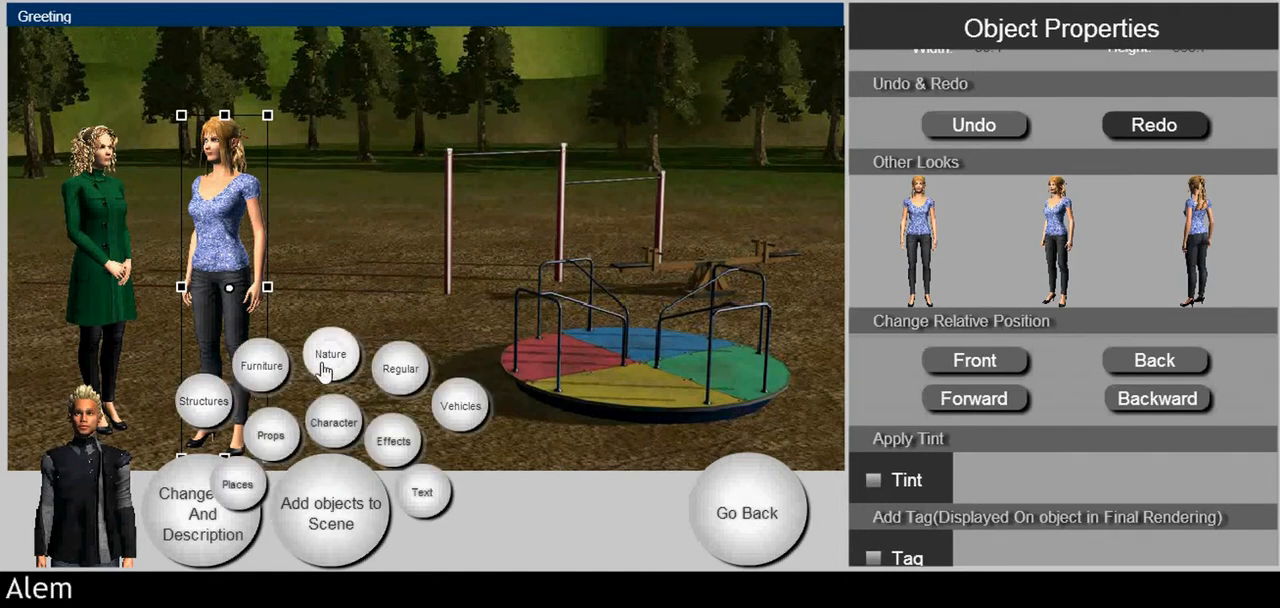
left_click(388, 374)
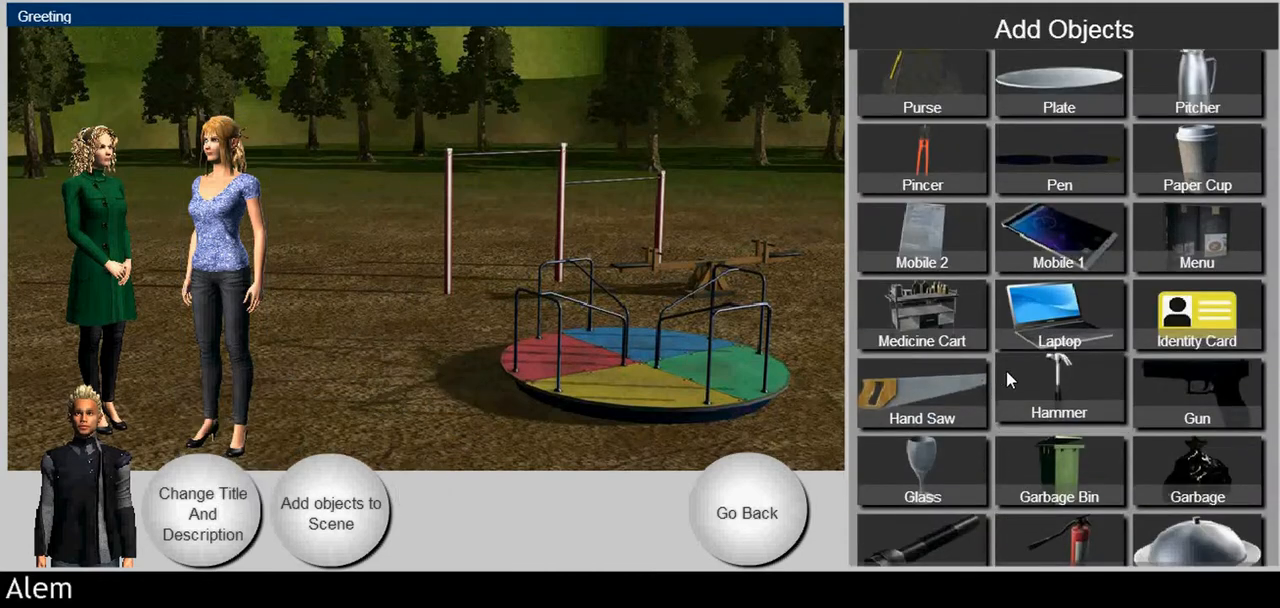
left_click_drag(1062, 248, 736, 261)
left_click_drag(458, 252, 441, 337)
left_click_drag(511, 292, 453, 330)
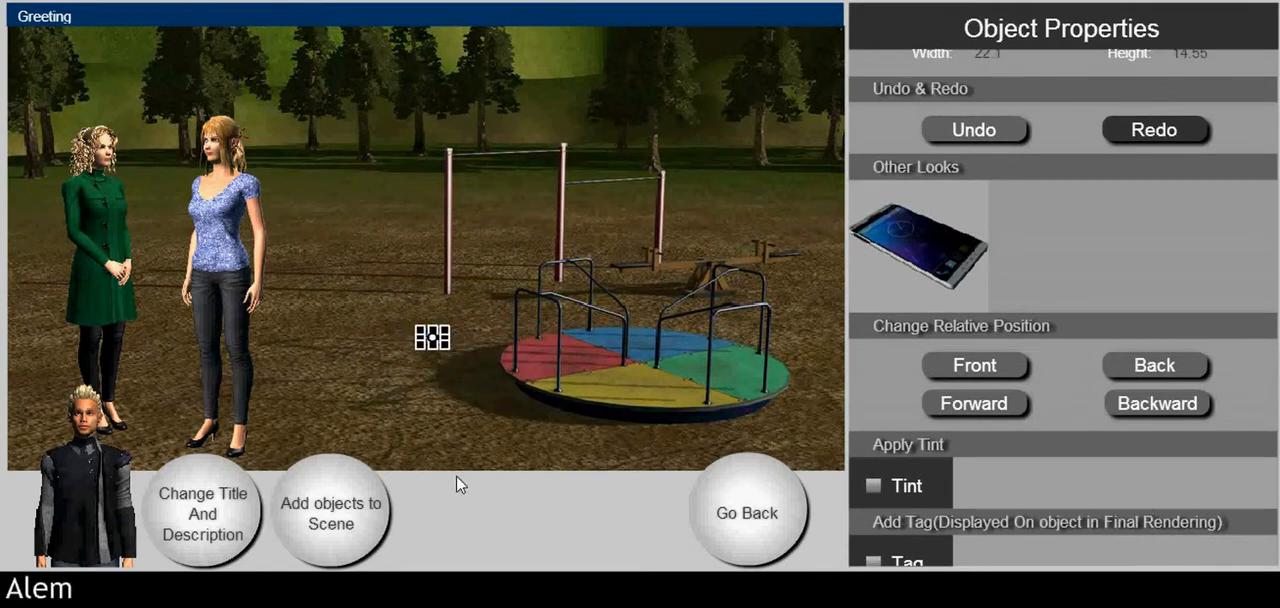
Step: Move the phone onto the ground just in front of the merry-go-round's left side
left_click(457, 478)
left_click(432, 335)
left_click_drag(445, 359, 486, 432)
left_click(511, 499)
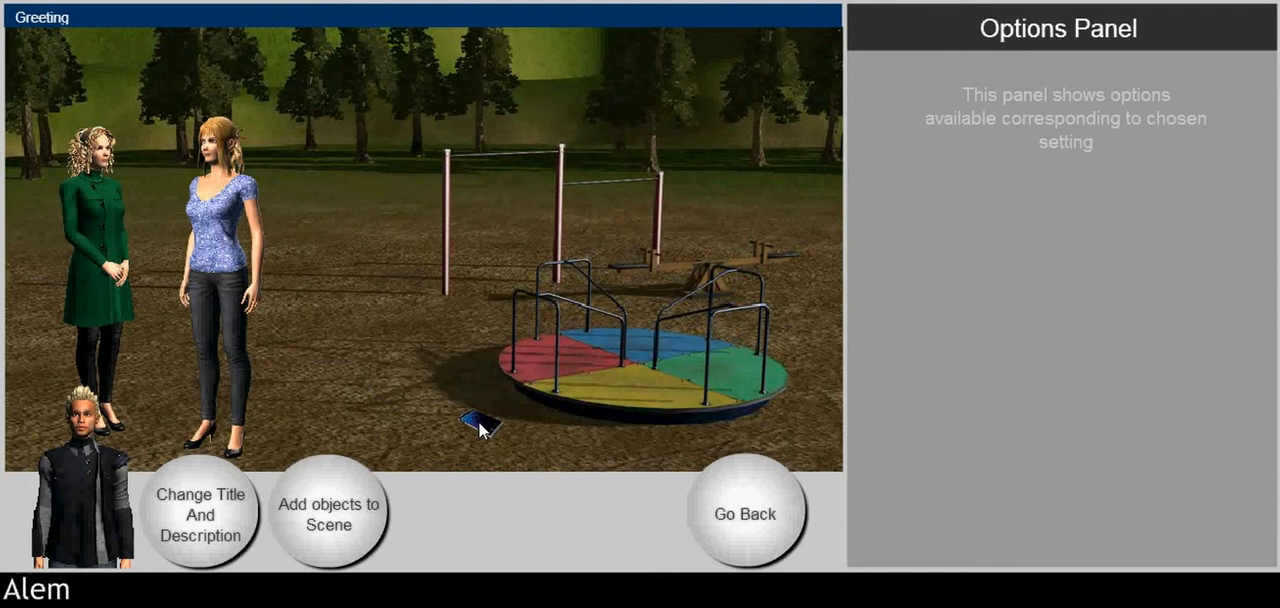
Step: Try the garden background's stacking order: forward two levels and backward again, all the way to the front and to the back
left_click(462, 369)
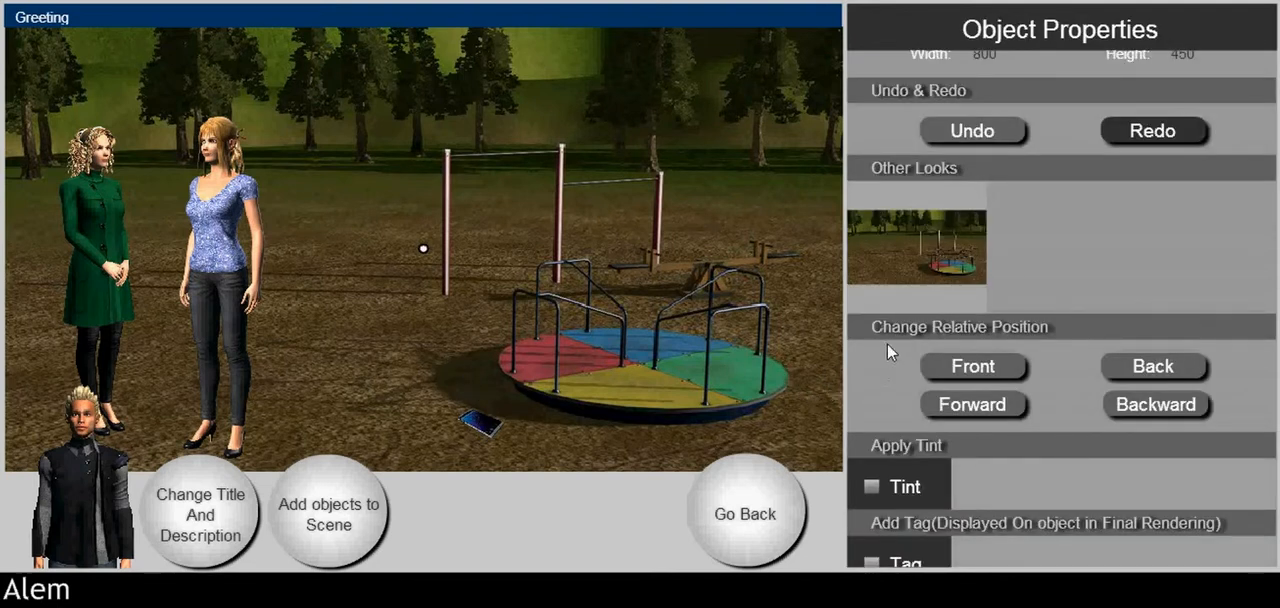
scroll(879, 360, "down", 1)
left_click(965, 360)
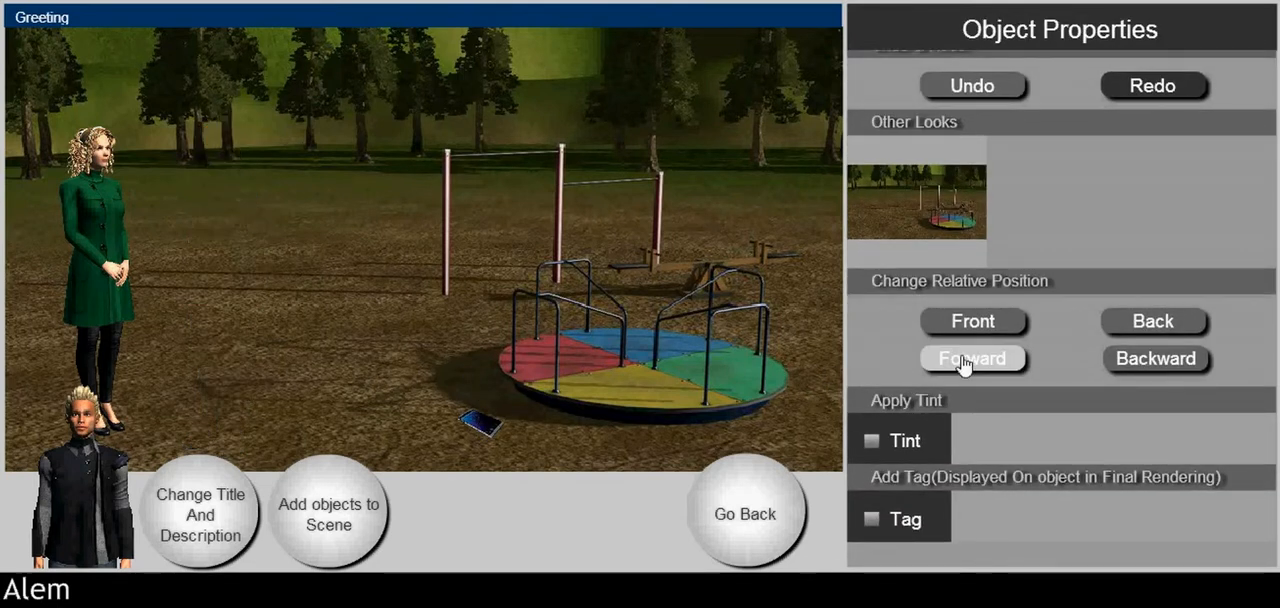
left_click(965, 362)
left_click(1187, 374)
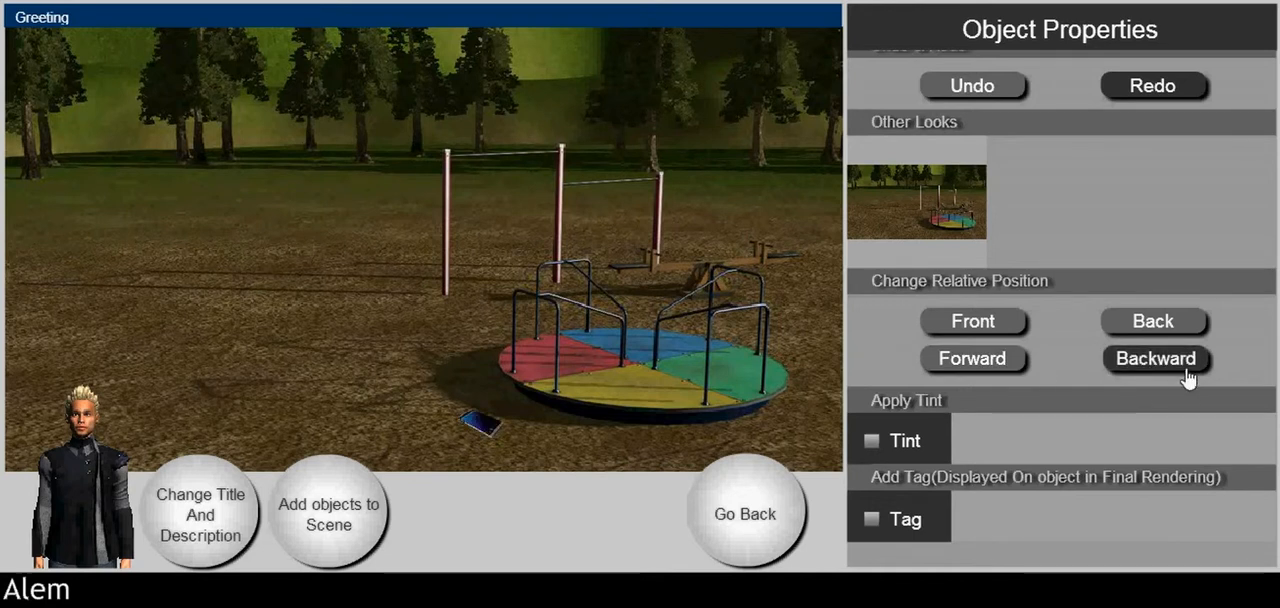
left_click(1187, 374)
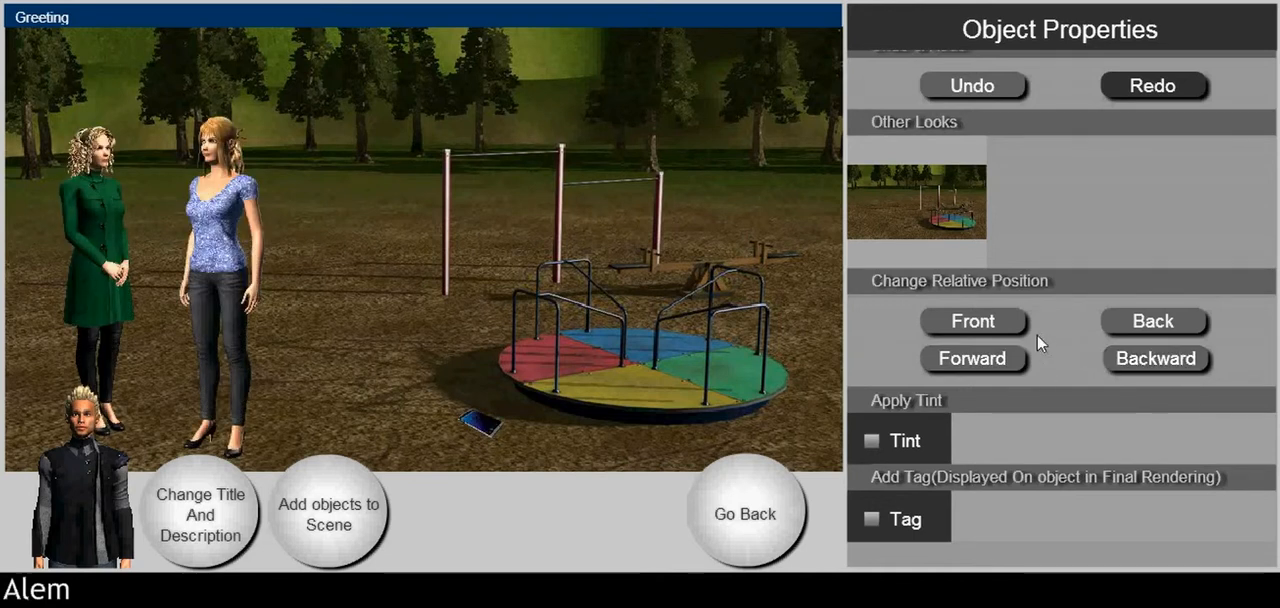
left_click(971, 331)
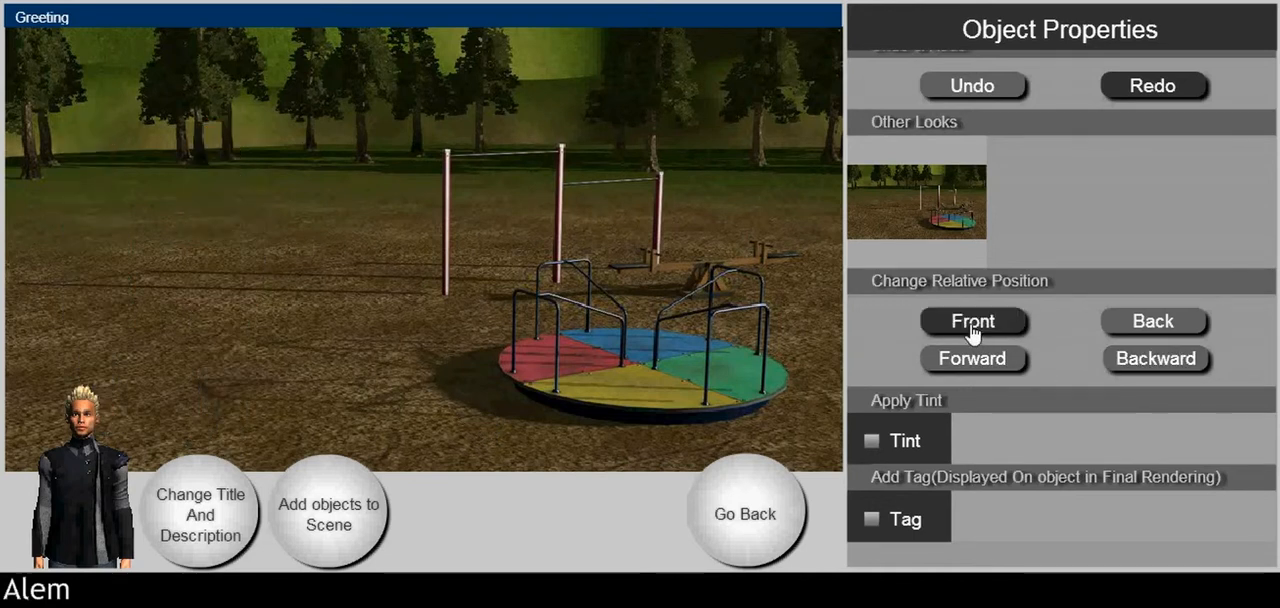
left_click(1140, 332)
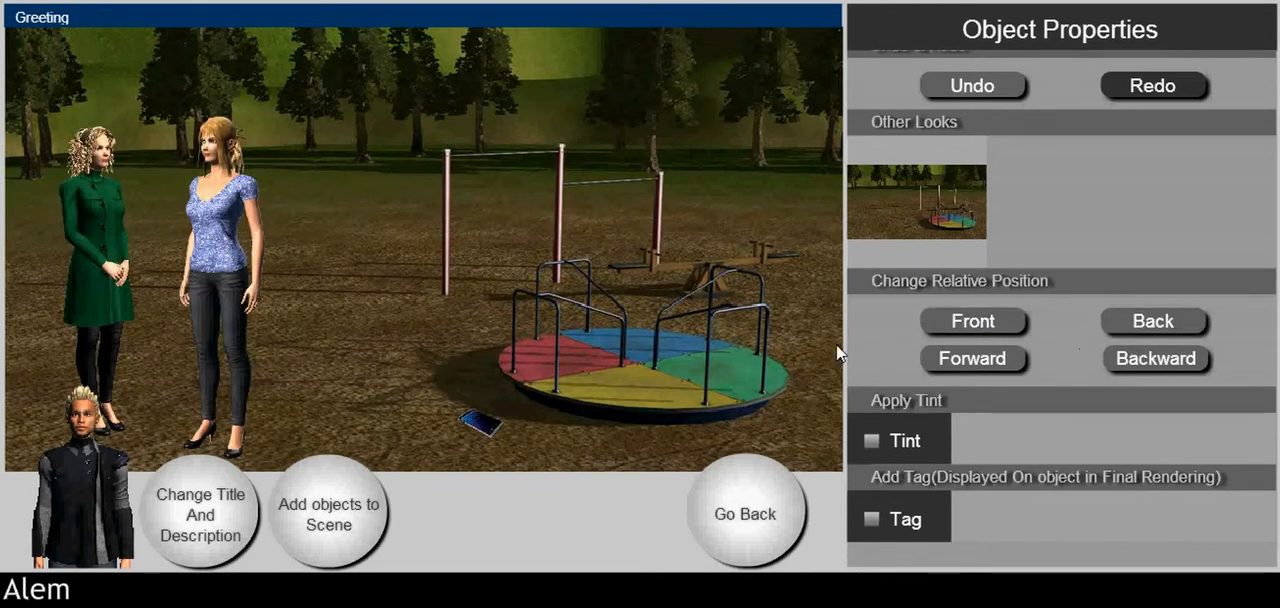
Step: Apply a light black tint to Maddie
scroll(1000, 437, "down", 1)
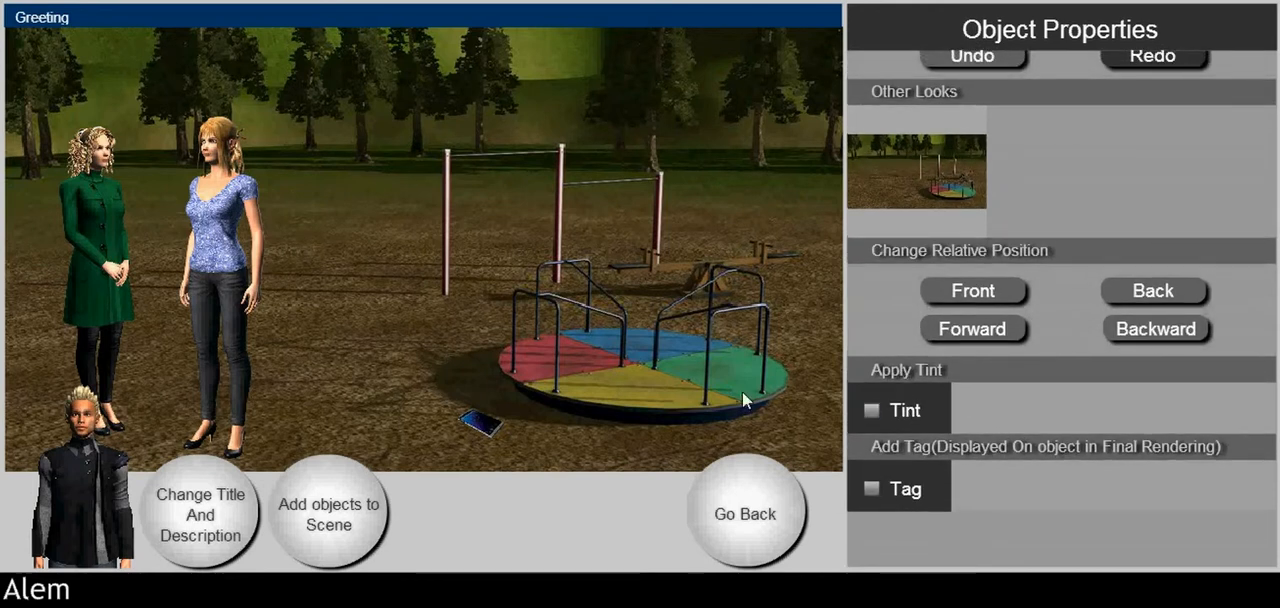
left_click(216, 235)
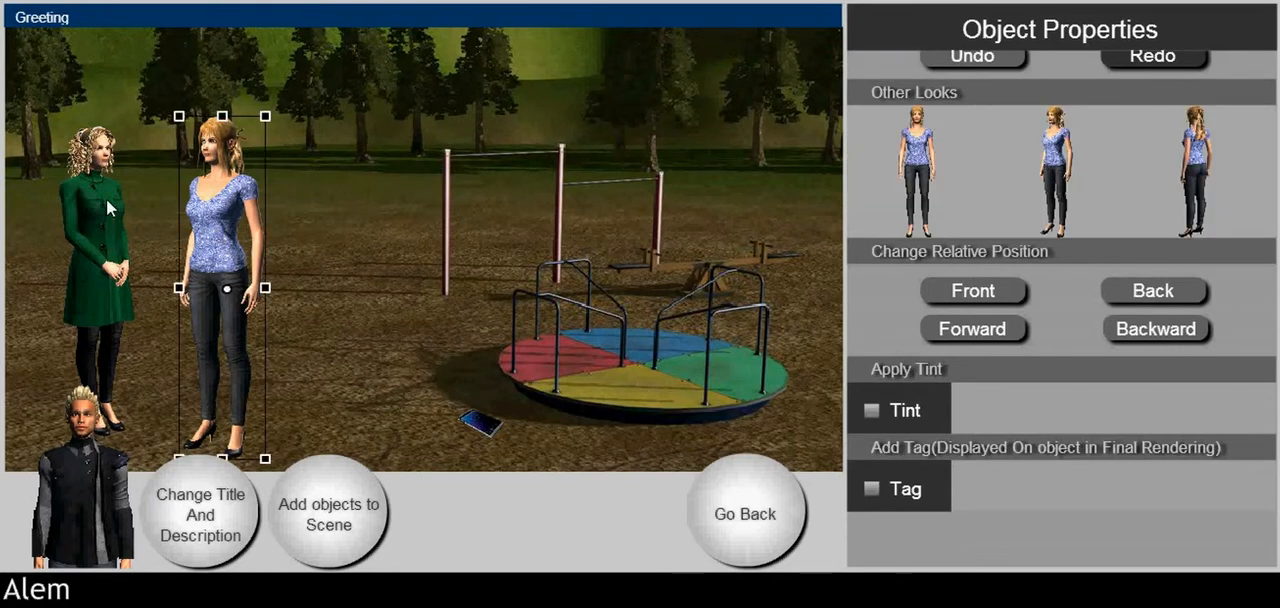
left_click(871, 411)
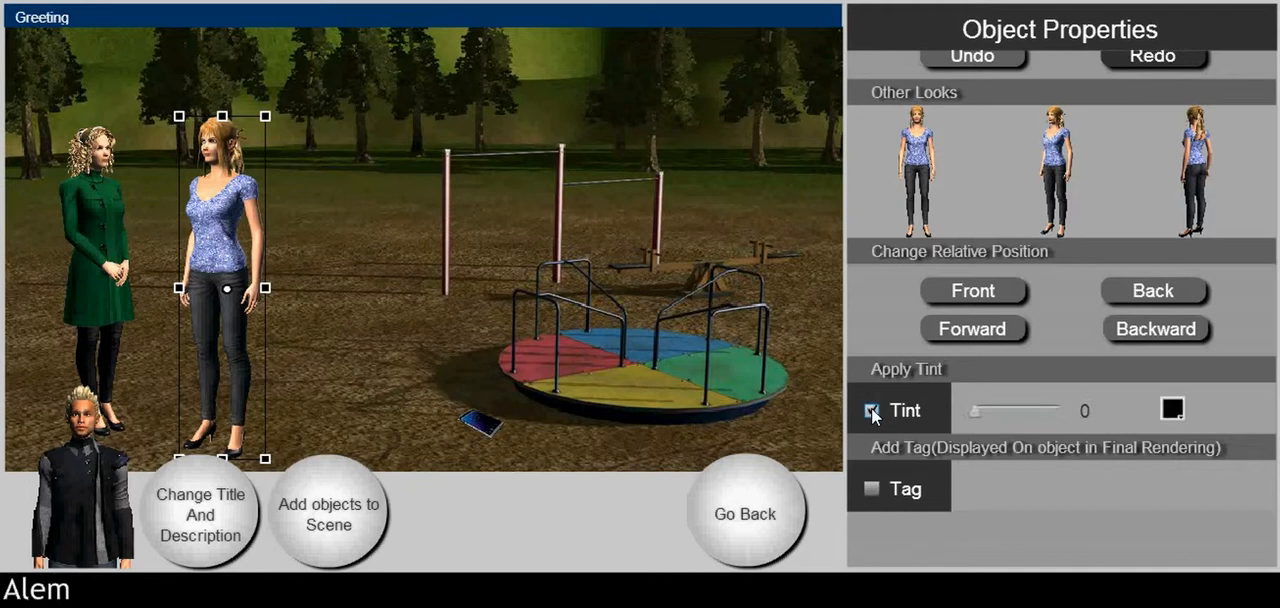
left_click(1172, 409)
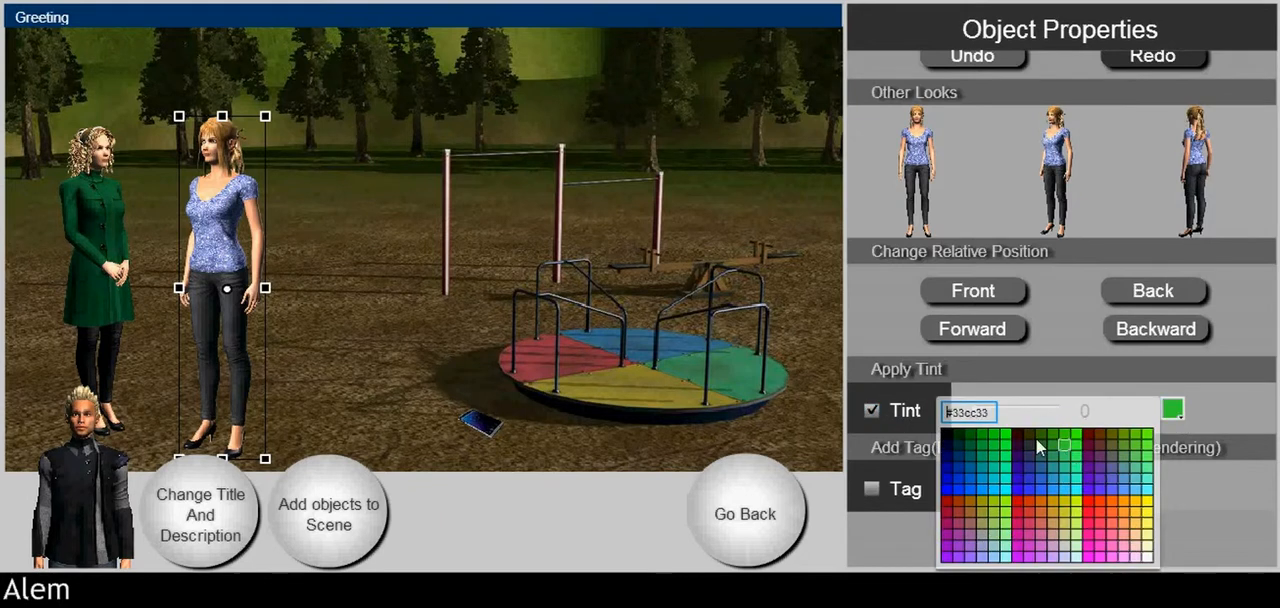
left_click(953, 441)
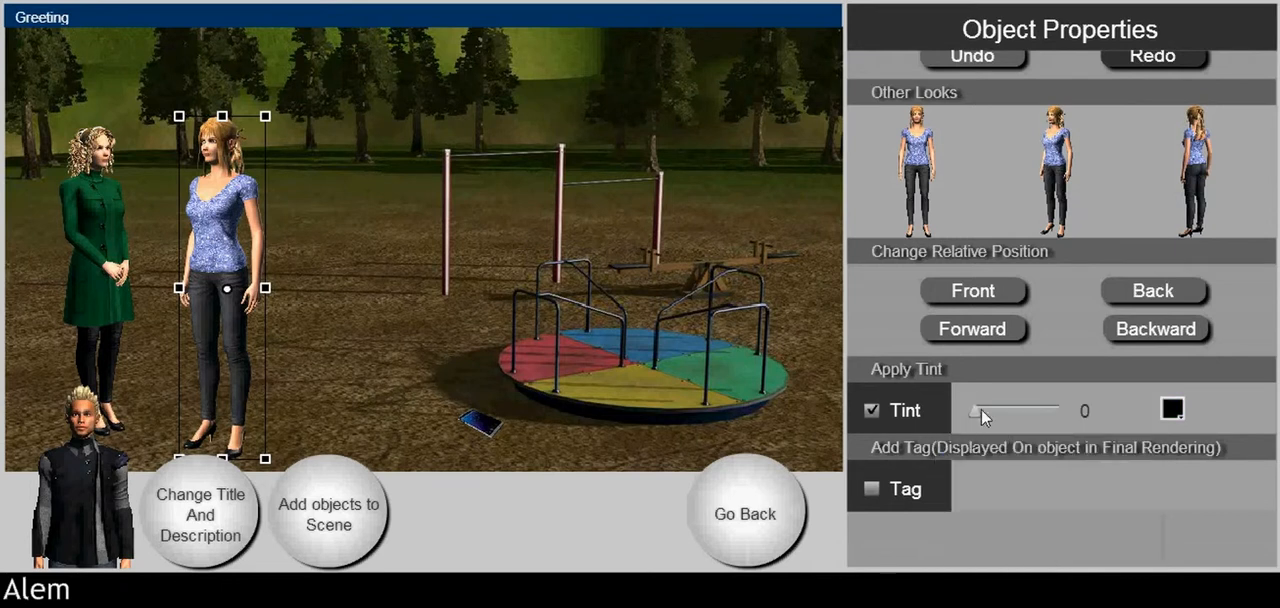
left_click_drag(968, 413, 1000, 414)
Step: Apply a black tint of strength 30 to Aisha
left_click(98, 250)
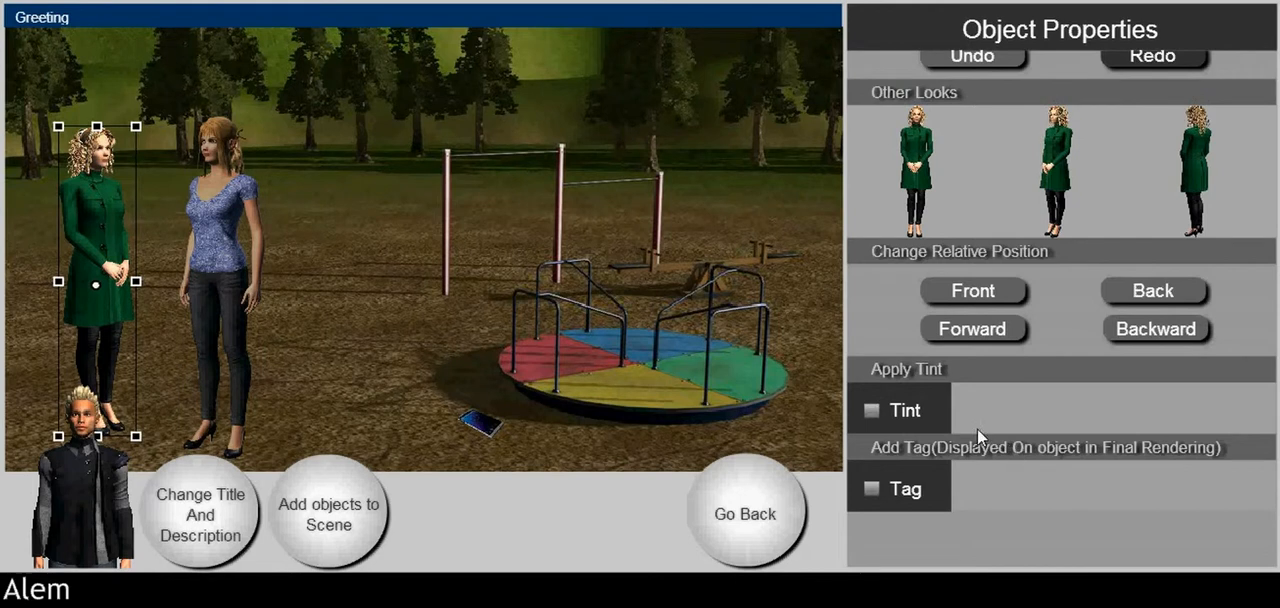
left_click(905, 411)
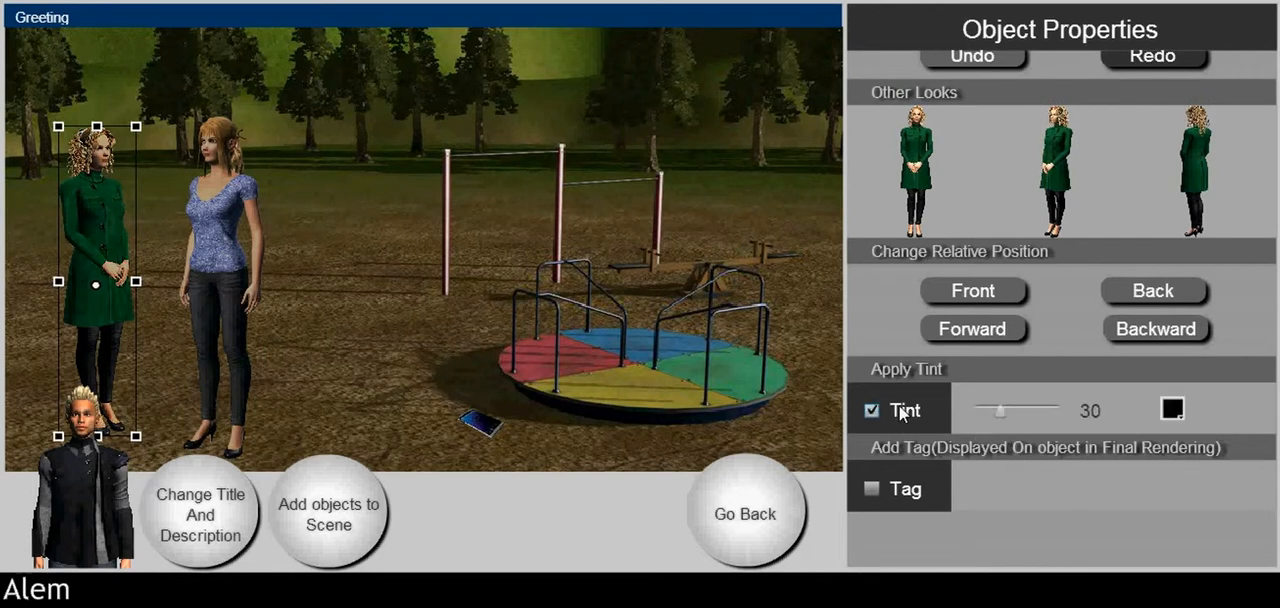
left_click(482, 420)
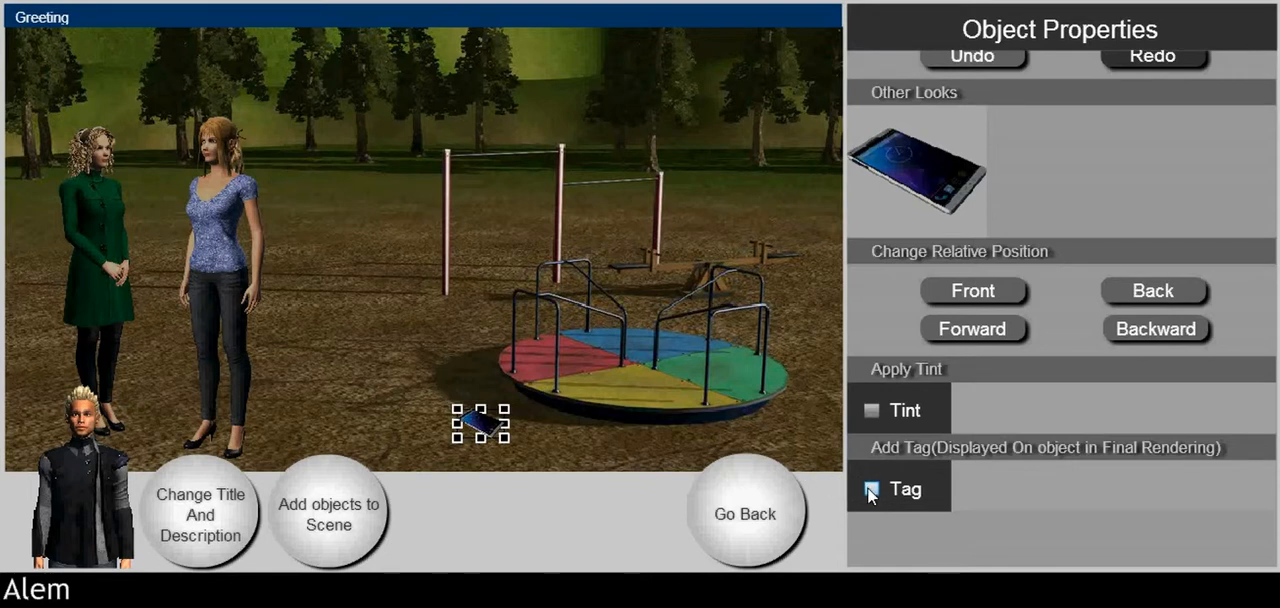
left_click(869, 488)
left_click(981, 491)
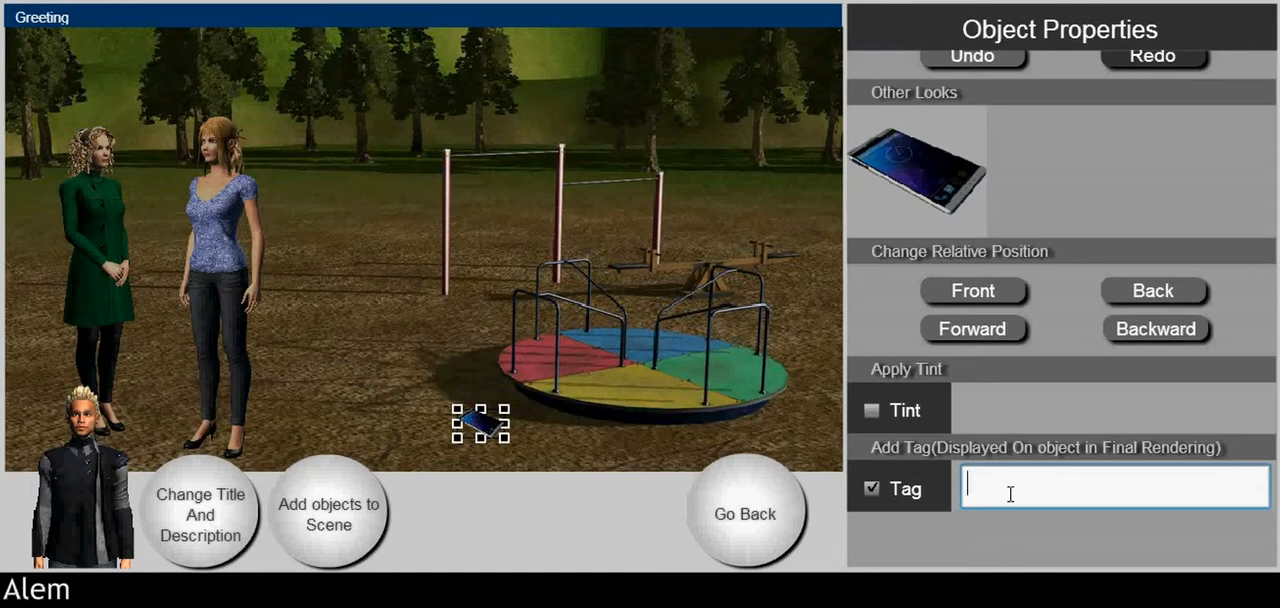
type("Maddie's phone")
key("BackSpace")
type("ne")
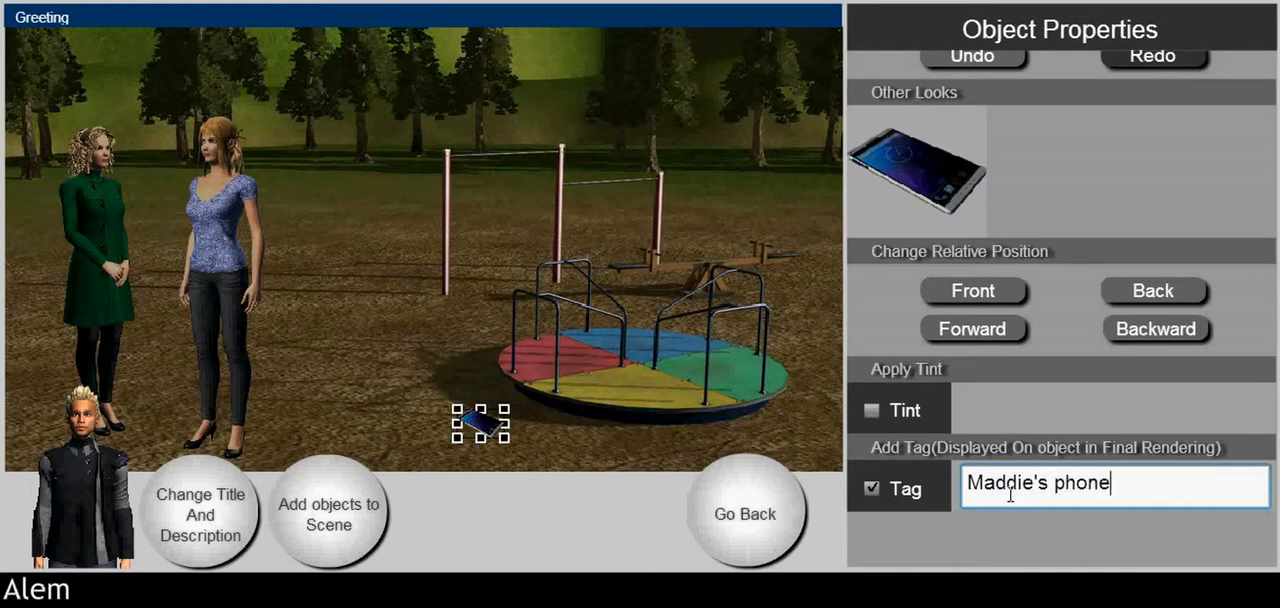
Step: Leave the garden story scene for the node graph and open Crime Scene 3 for editing
left_click(605, 465)
left_click(575, 358)
scroll(1148, 363, "up", 5)
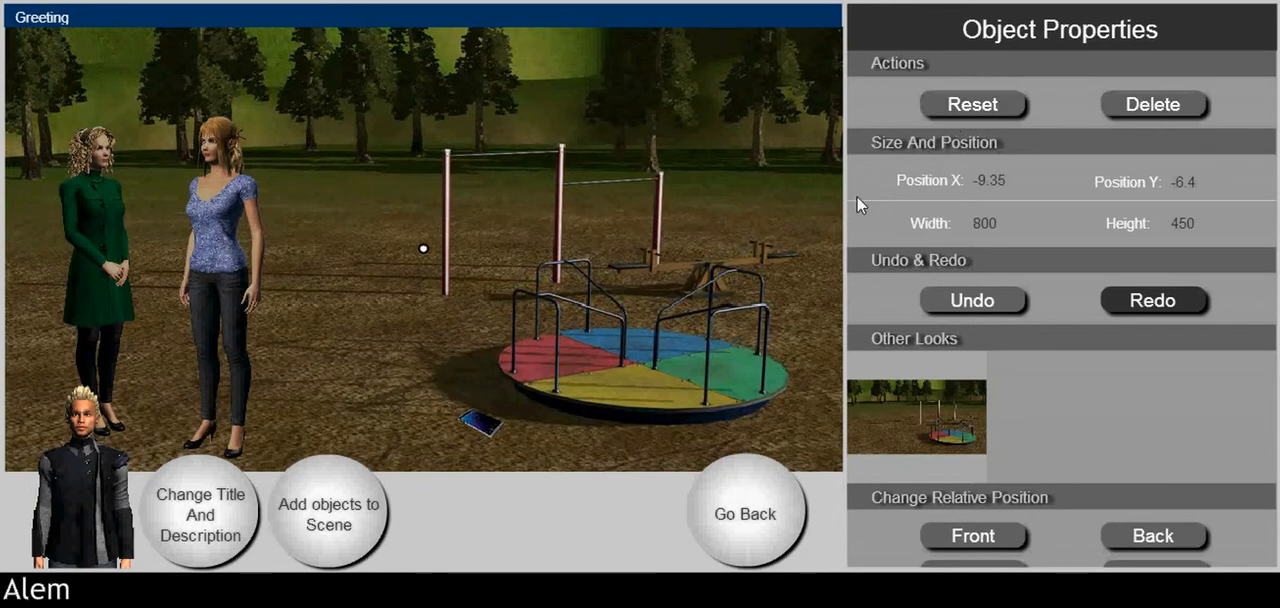
left_click(606, 514)
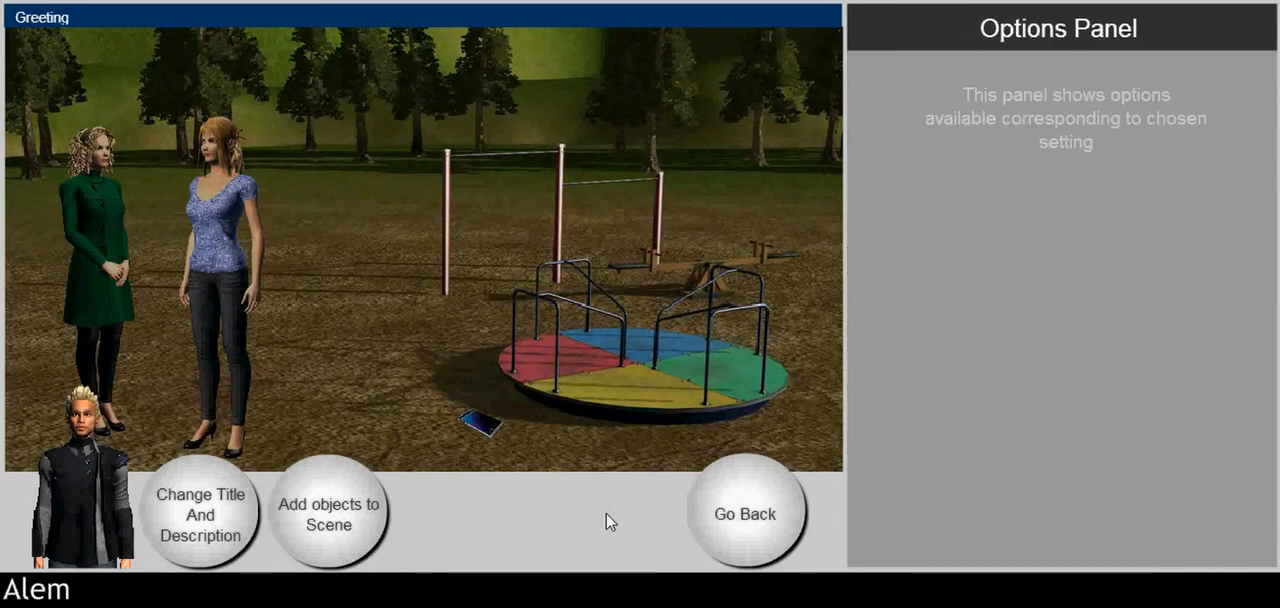
left_click(721, 505)
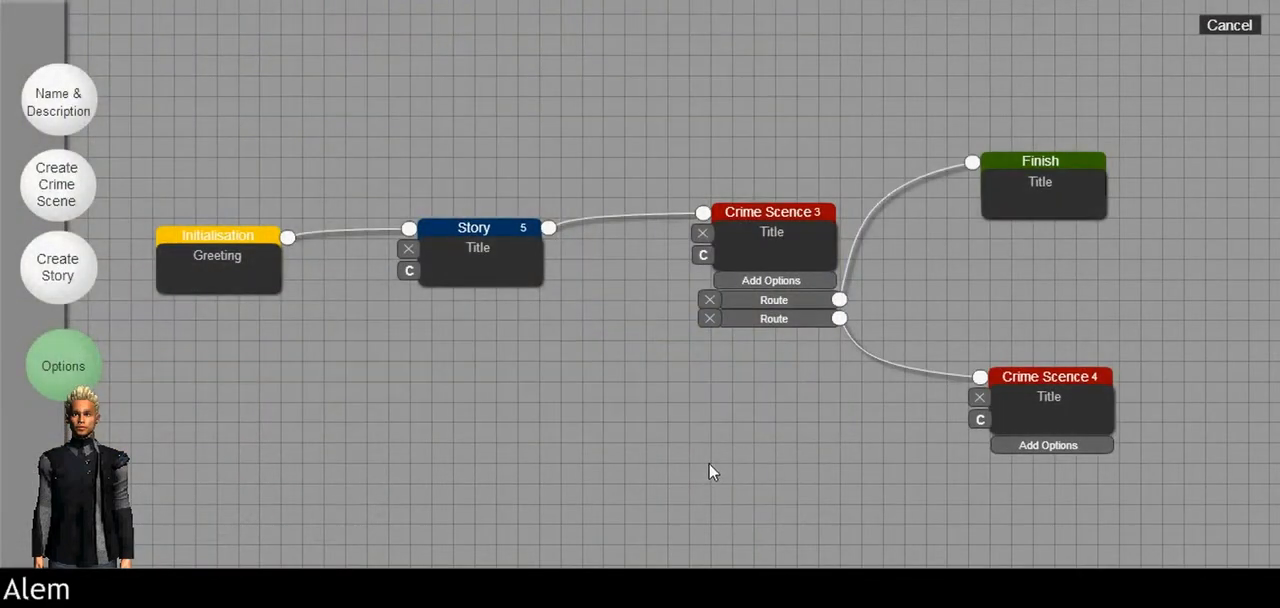
left_click(767, 250)
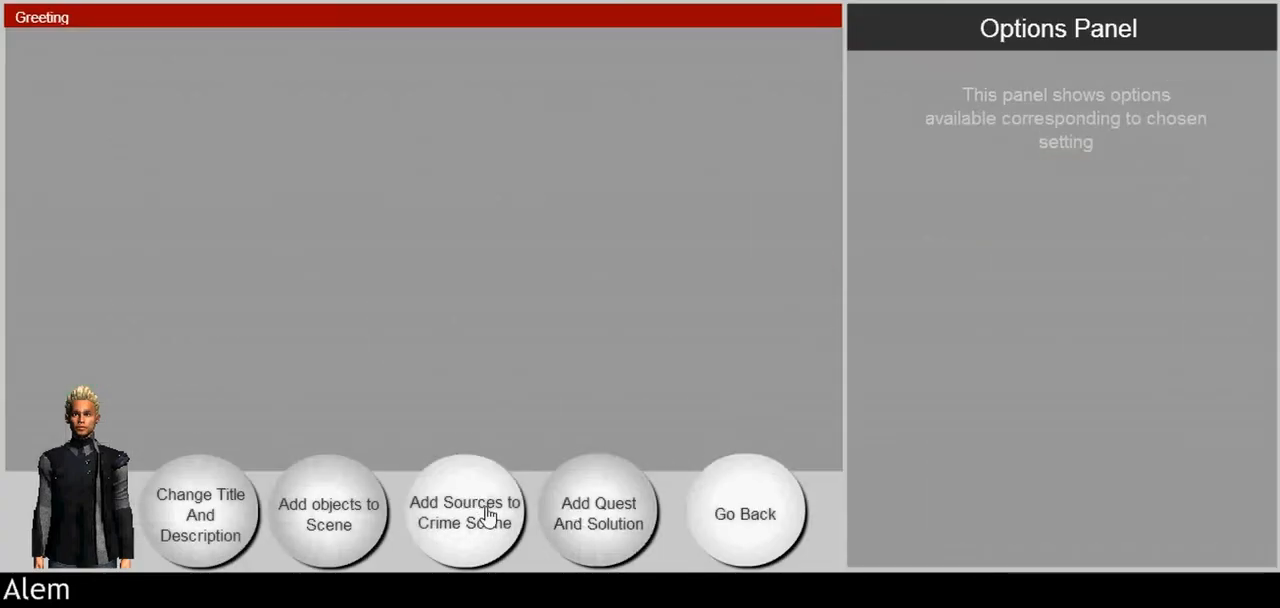
Step: Title the crime scene "Recognition" and set its description to "Where Maddie is unhappy."
left_click(229, 541)
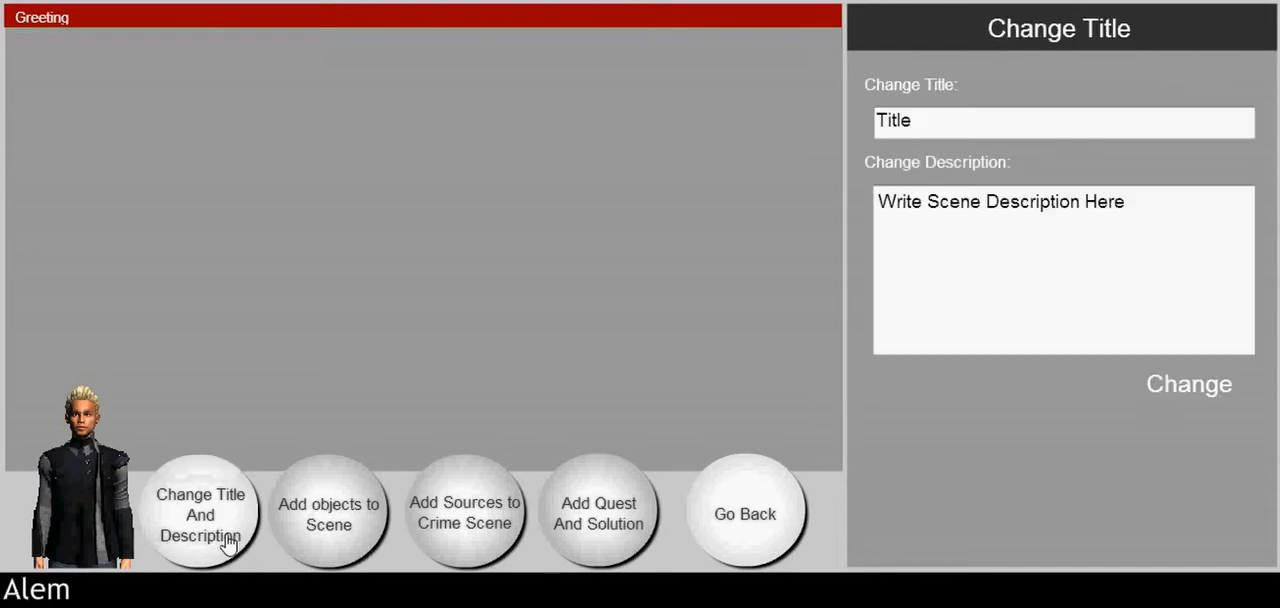
left_click(876, 117)
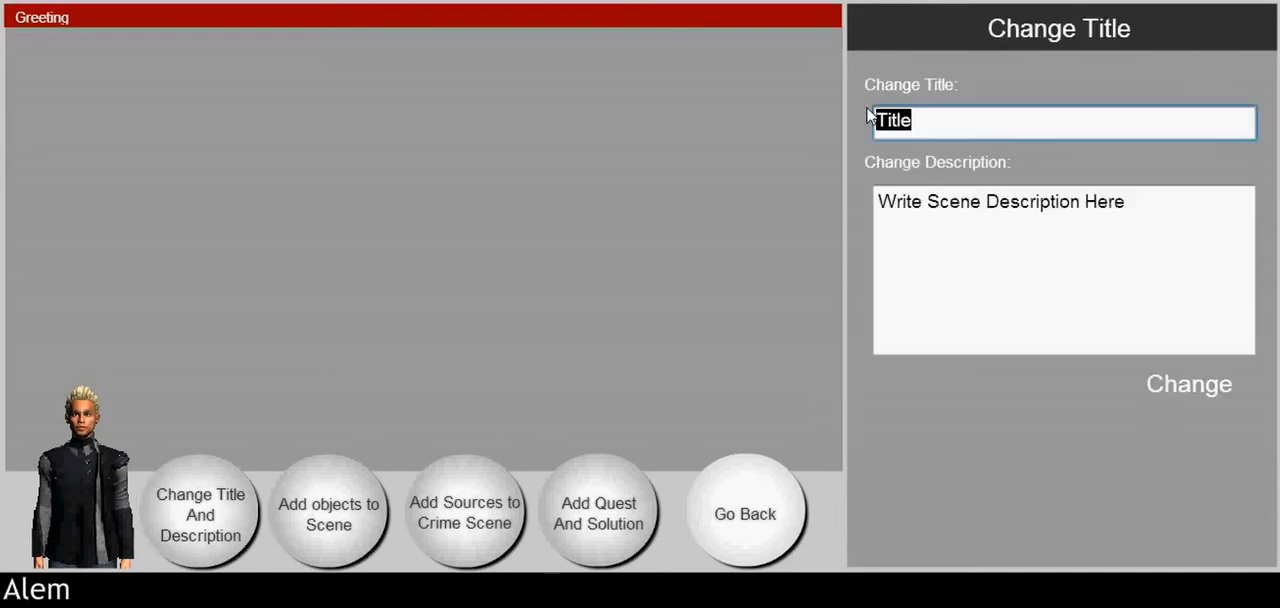
type("Reco")
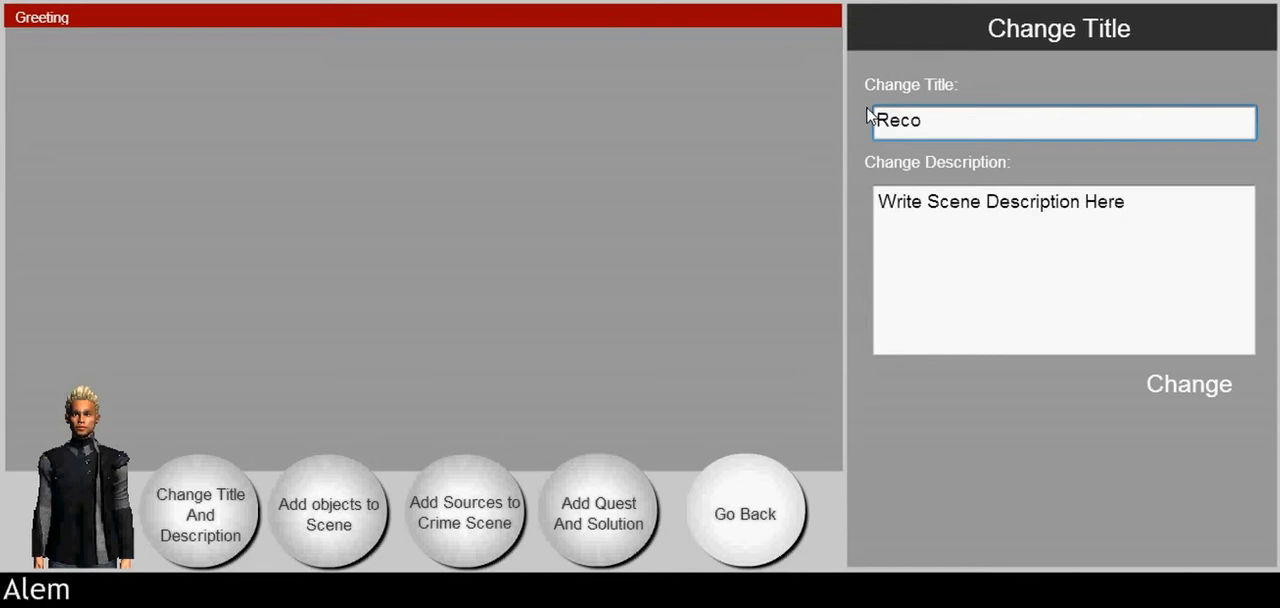
type("gnition")
left_click_drag(1126, 201, 875, 197)
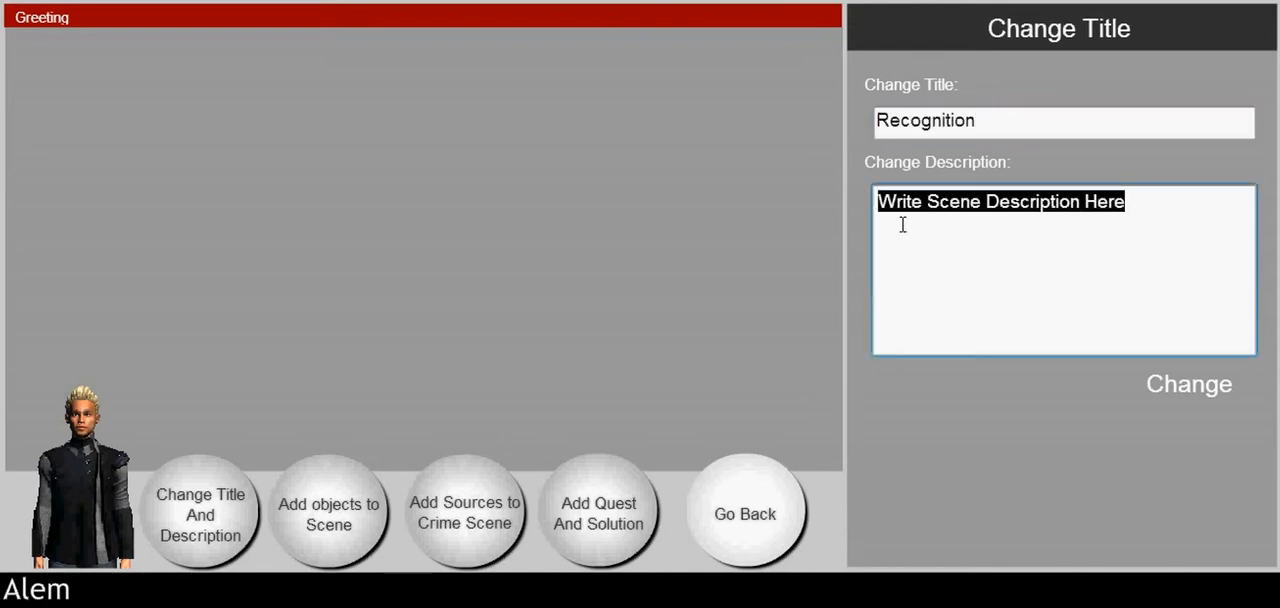
type("Where Maddie is unhappy.")
left_click(1189, 386)
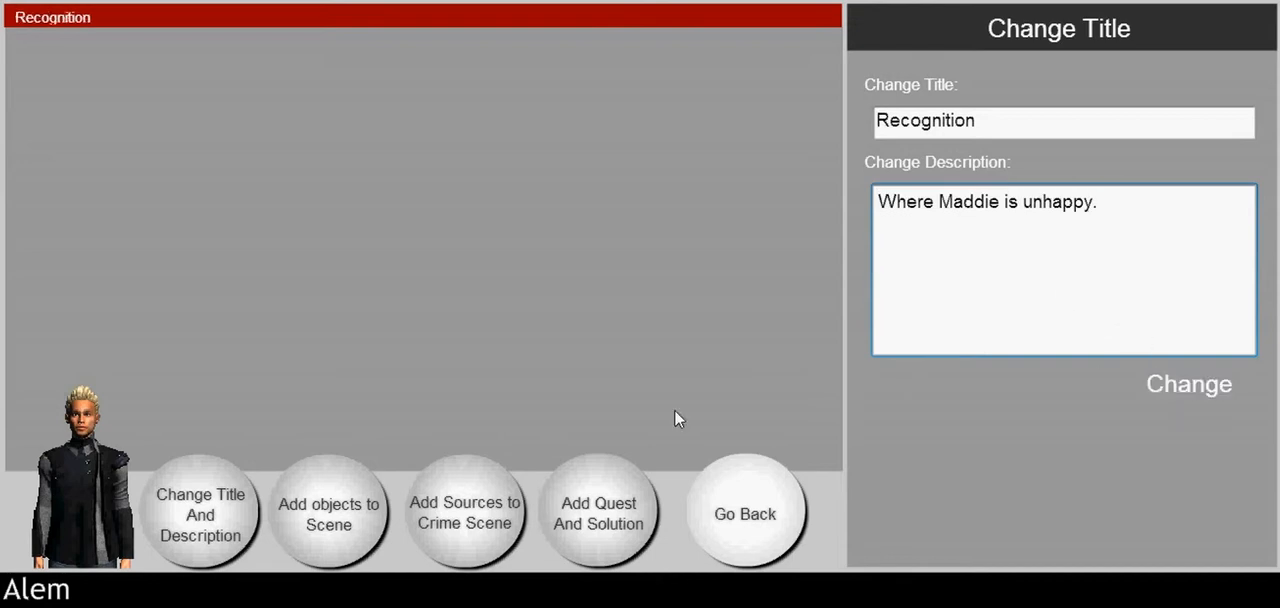
Step: Add the main character Maddie to the Recognition scene and place her near the scene's left edge
left_click(318, 518)
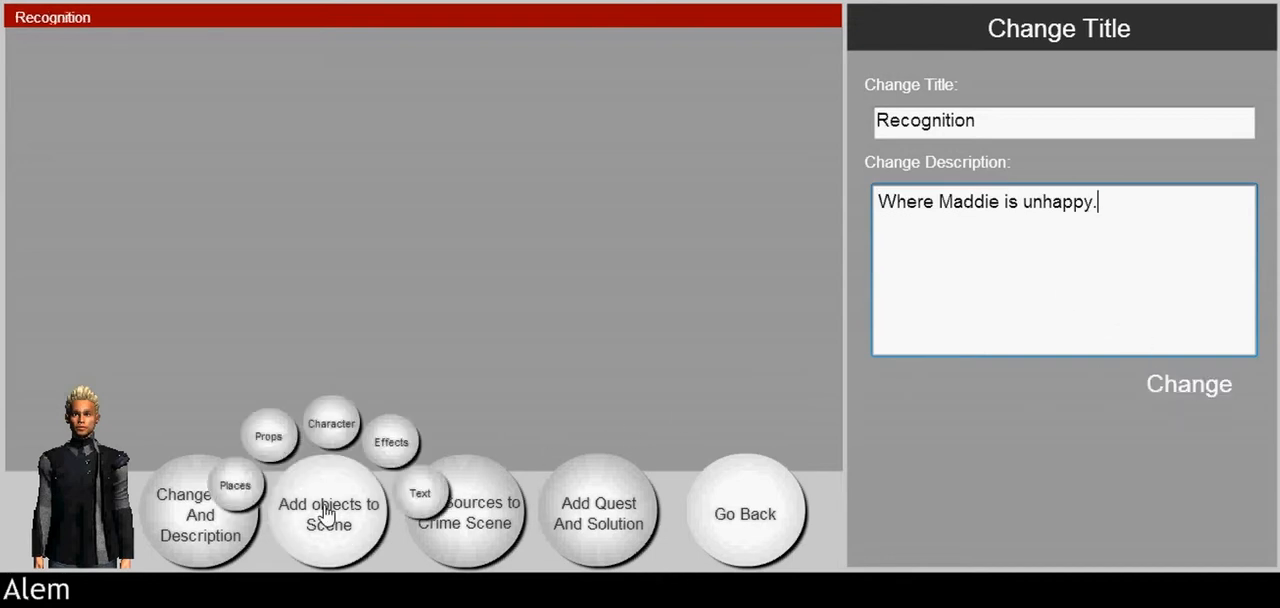
left_click(322, 432)
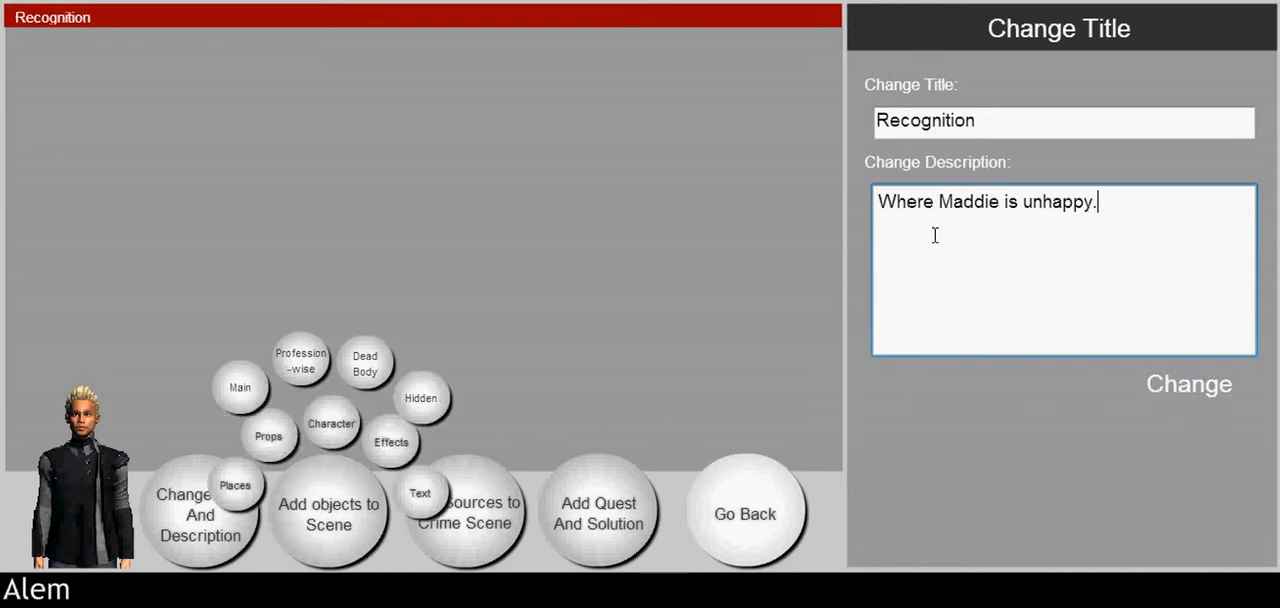
left_click(237, 366)
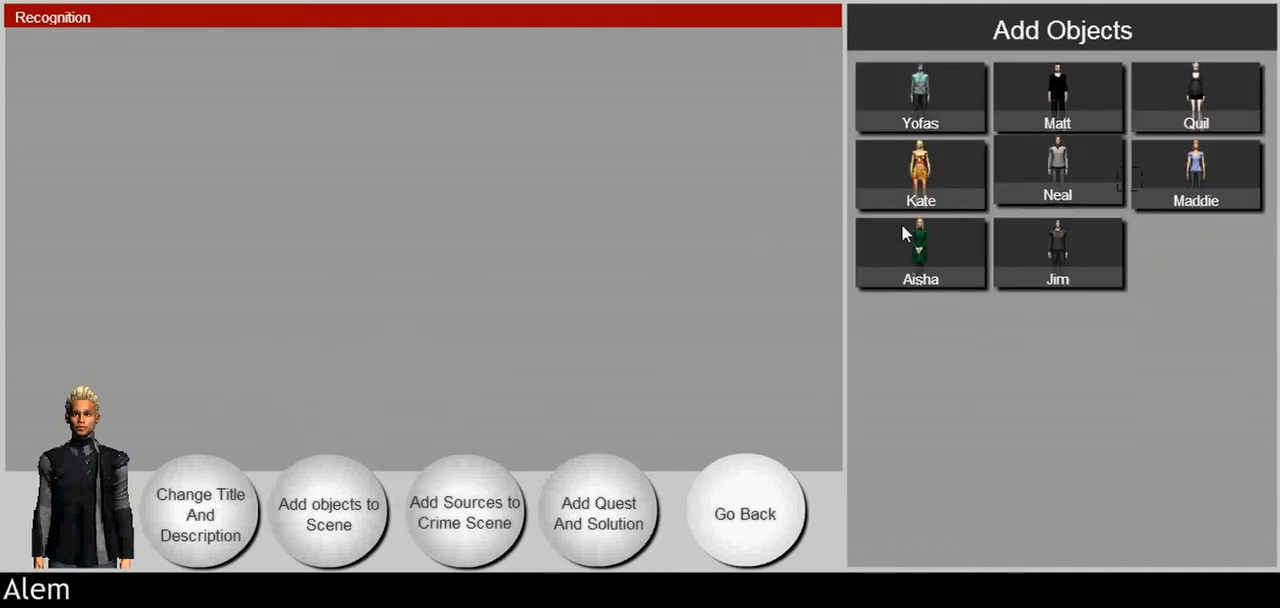
left_click_drag(459, 161, 221, 325)
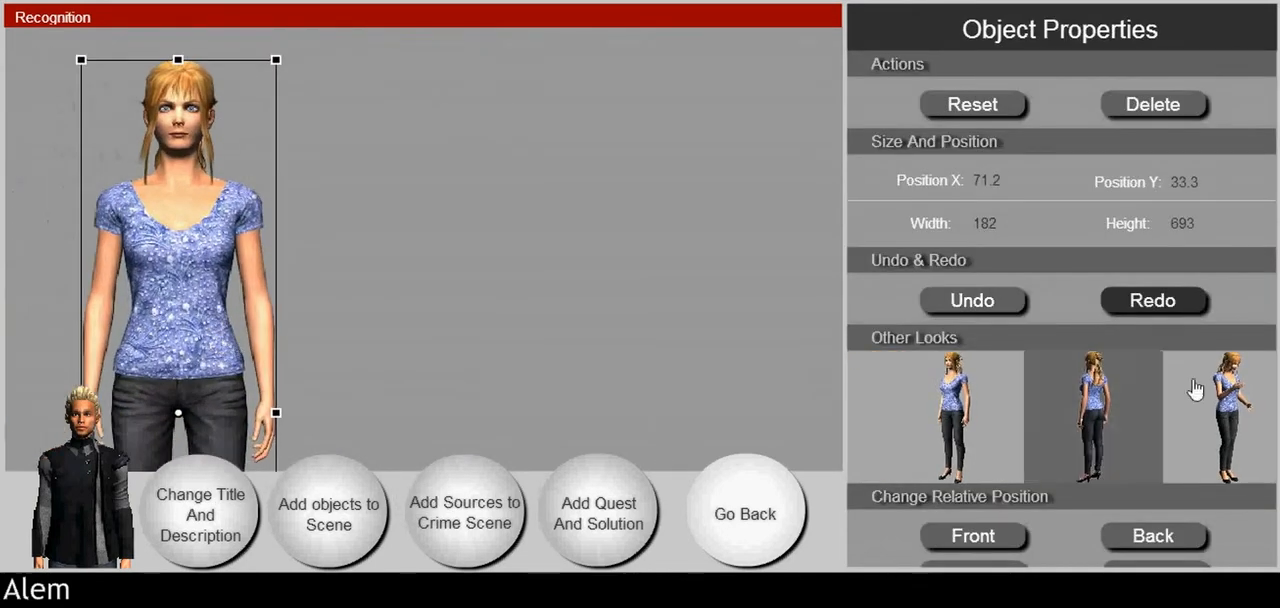
Step: Switch Maddie to the look with her head bowed and shift her slightly up to about X 73, Y 25.4
scroll(1178, 420, "down", 1)
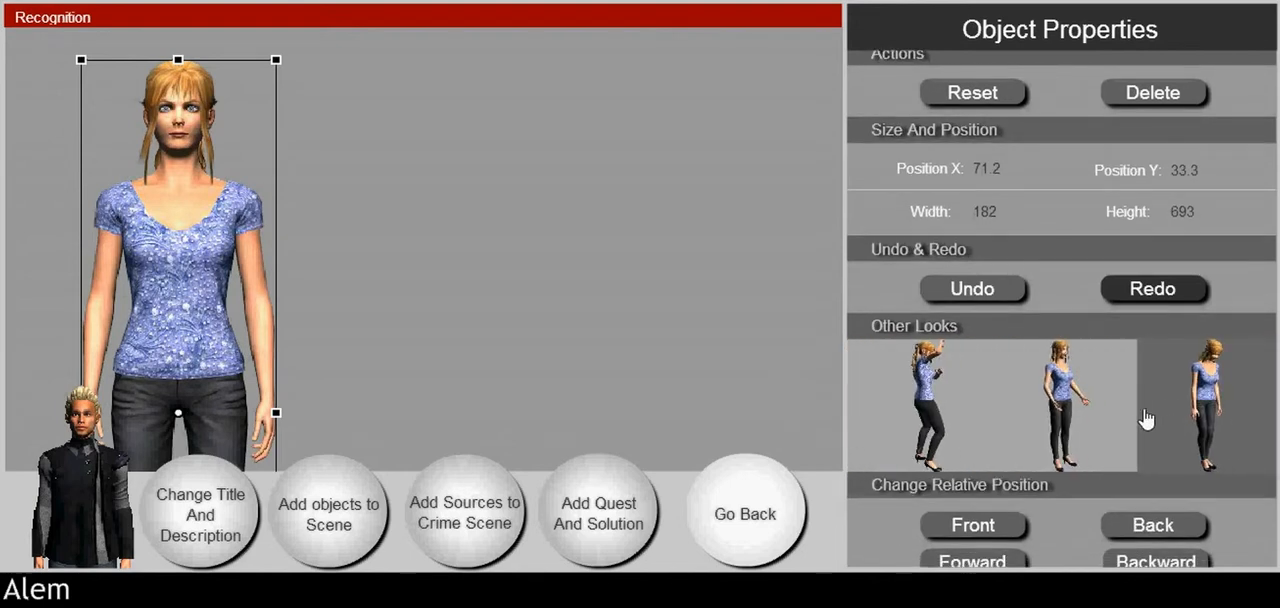
scroll(1146, 420, "down", 1)
left_click(1143, 418)
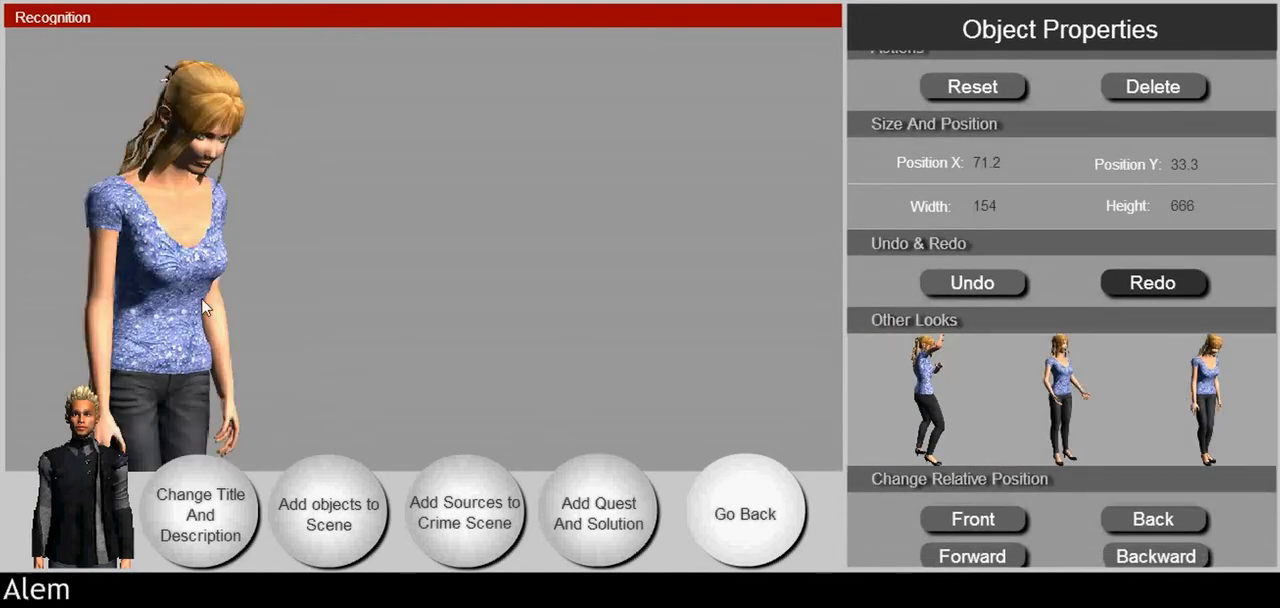
left_click_drag(203, 305, 205, 297)
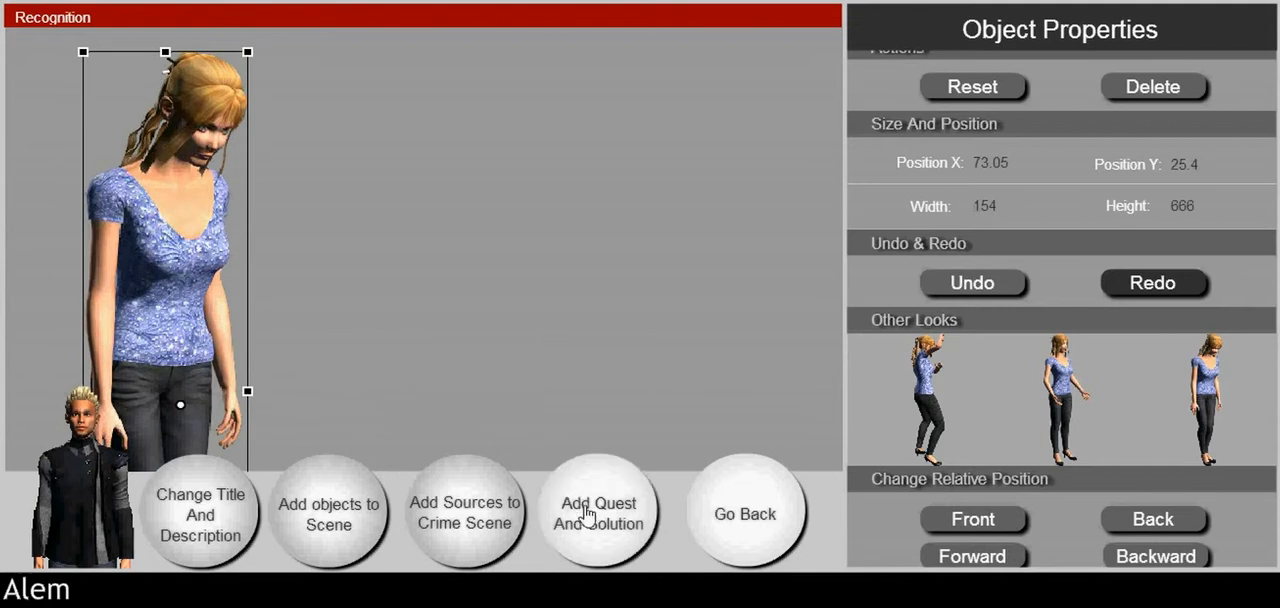
Step: Set the Recognition scene's question to "Why Maddie is upset?"
left_click(588, 515)
left_click_drag(1132, 160, 857, 137)
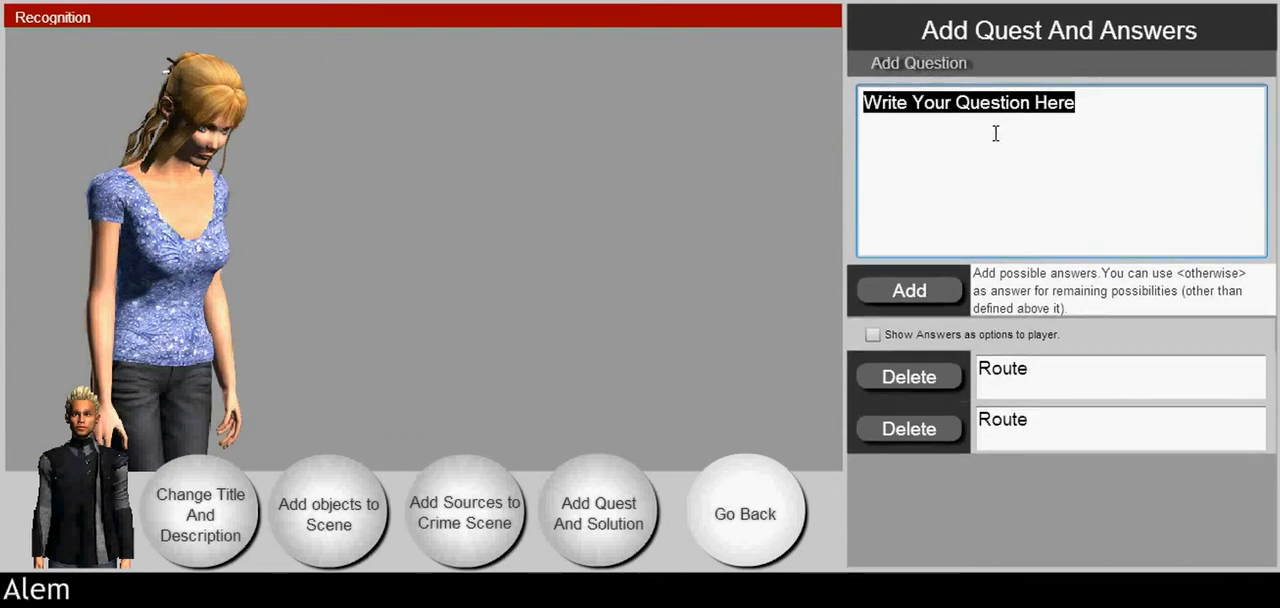
type("Why Maddie is upset?")
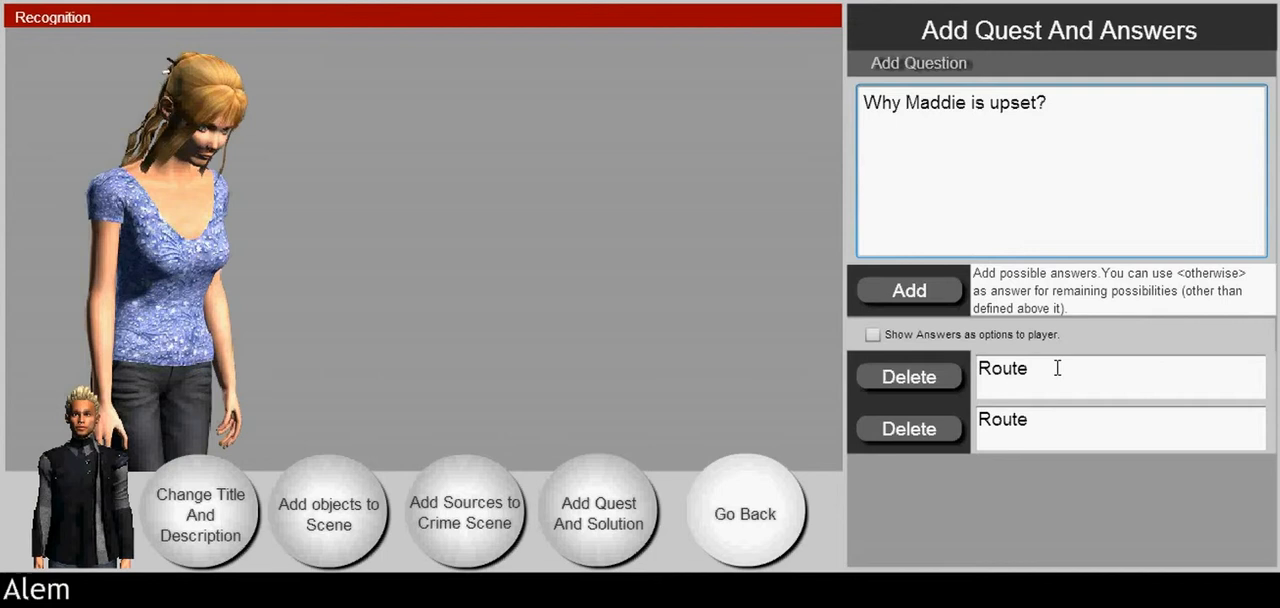
left_click_drag(1044, 367, 978, 367)
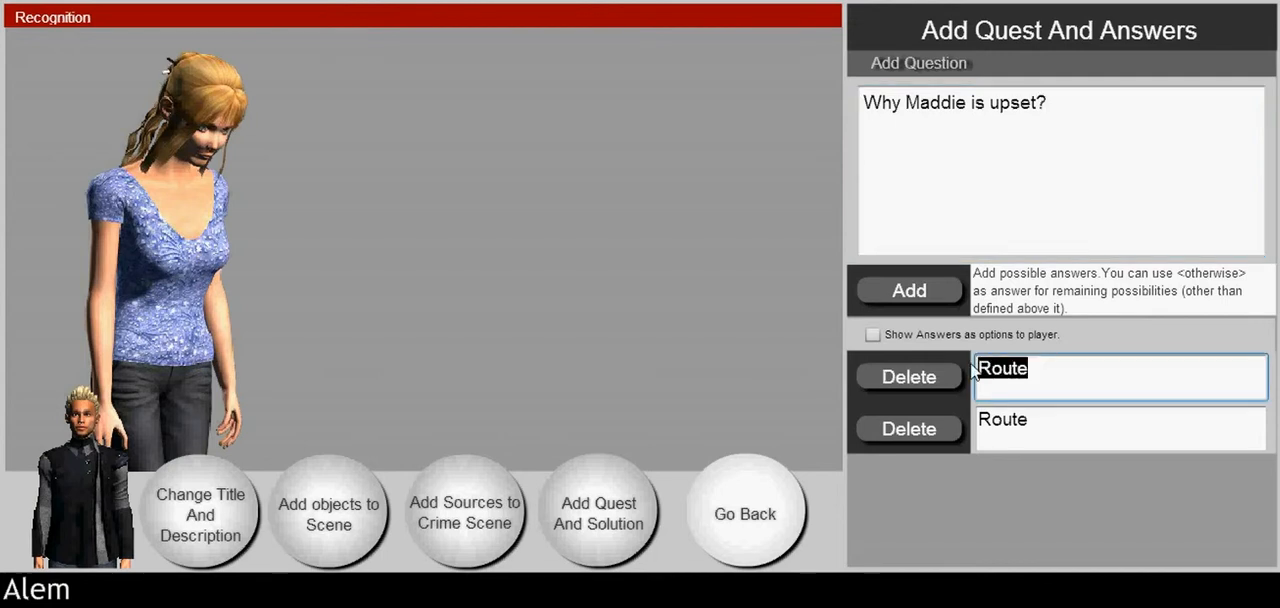
left_click_drag(1057, 426, 973, 420)
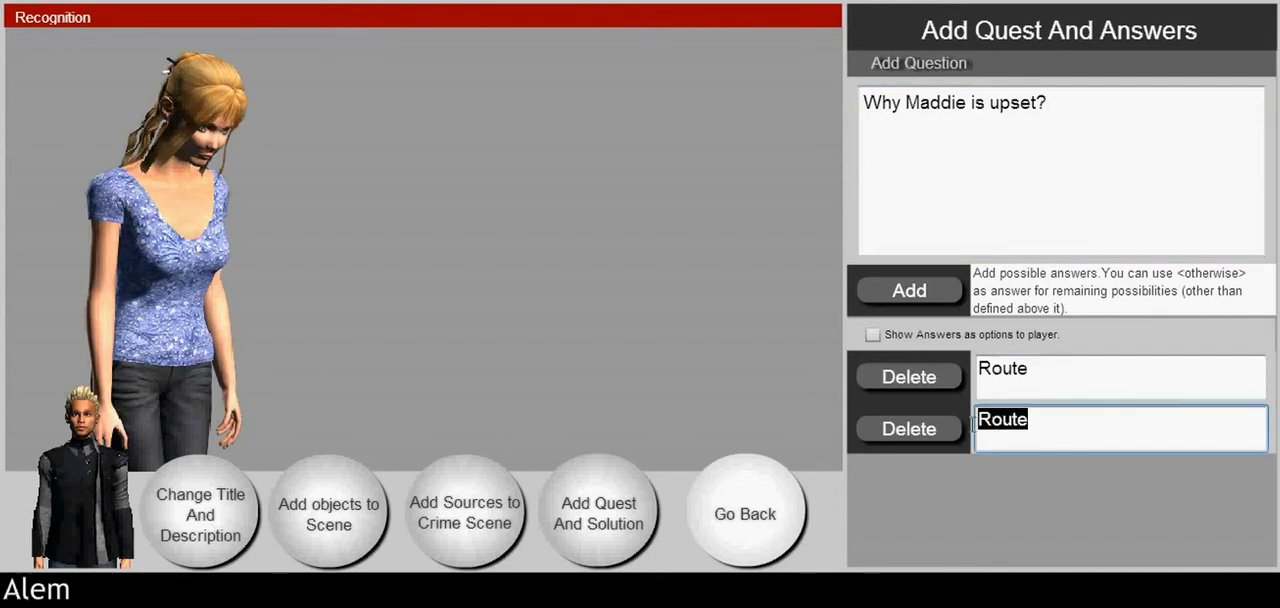
left_click(768, 515)
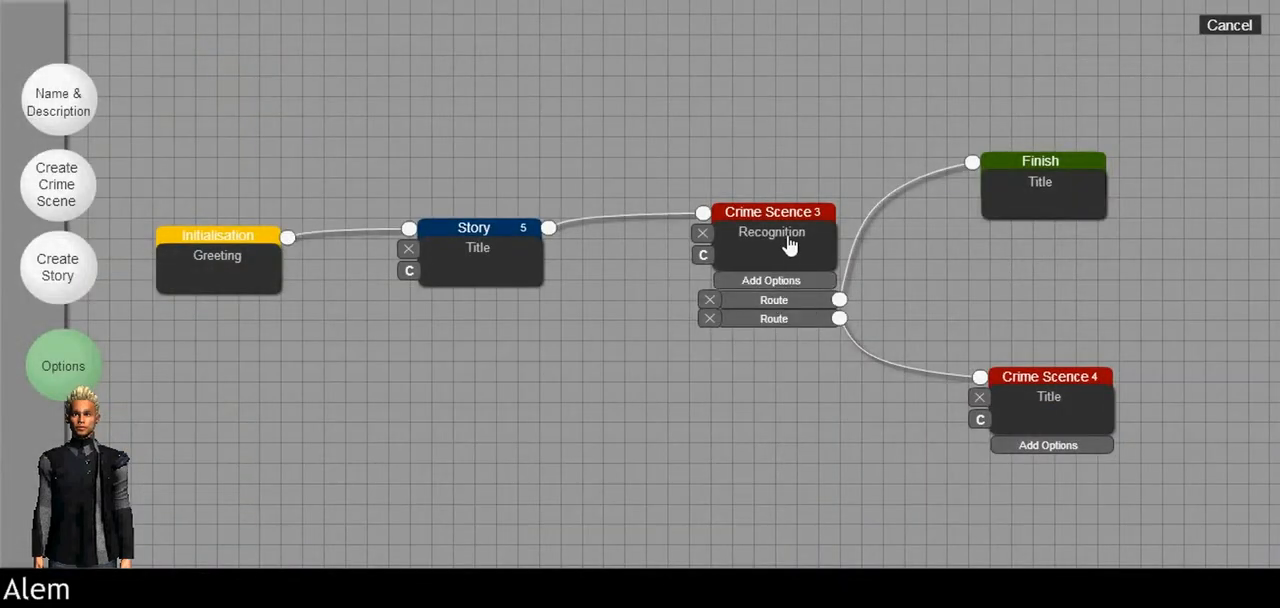
left_click(789, 245)
left_click(634, 504)
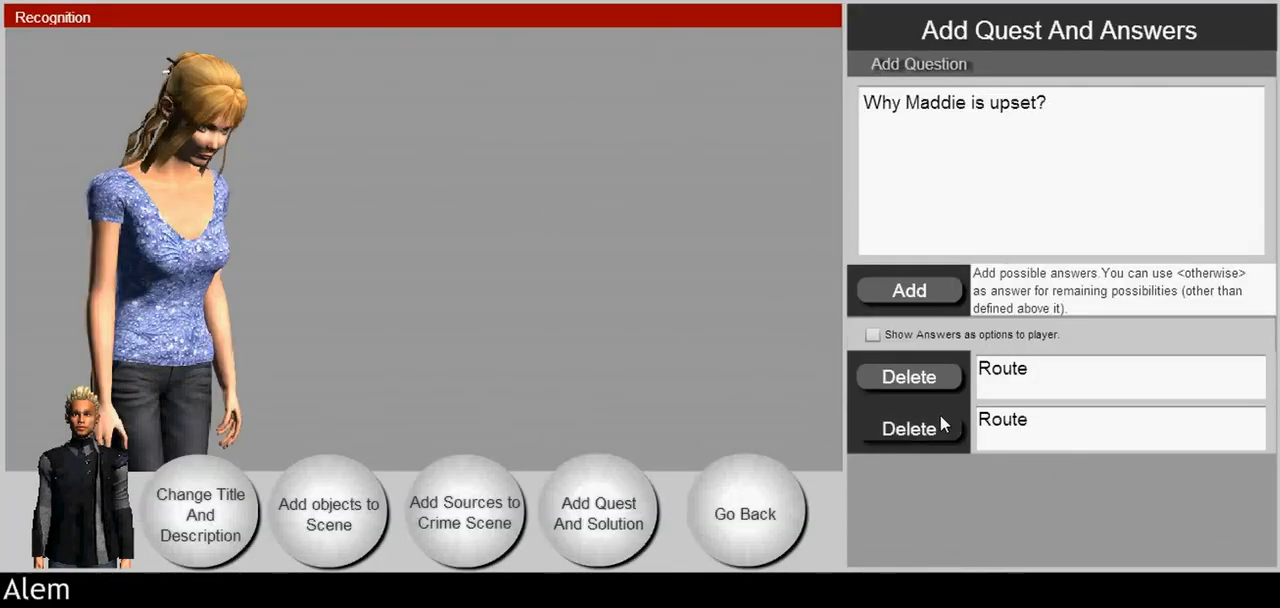
Step: Replace the first answer with "because she lost her phone."
left_click(1040, 374)
type("because")
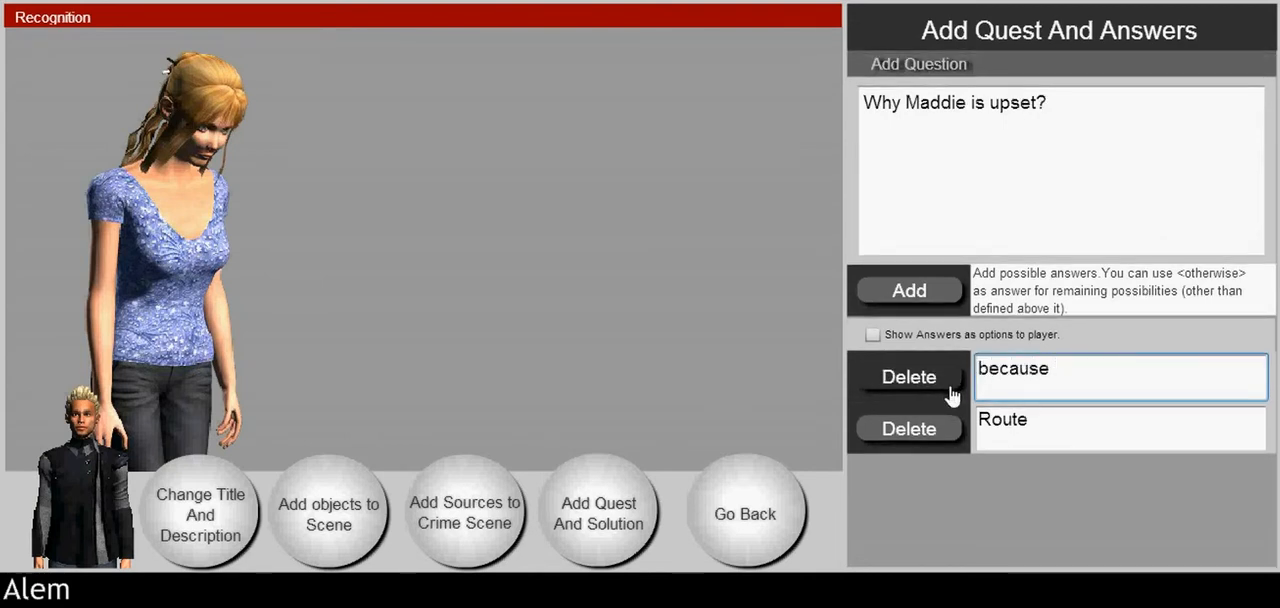
type(" she lo")
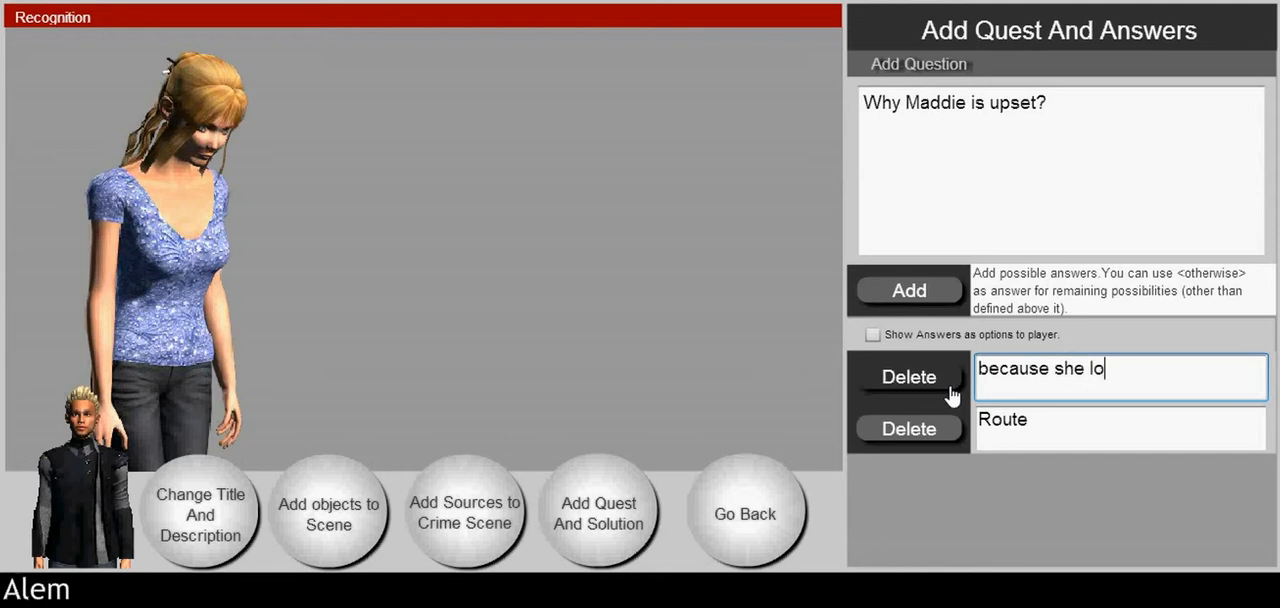
type("st her phone.")
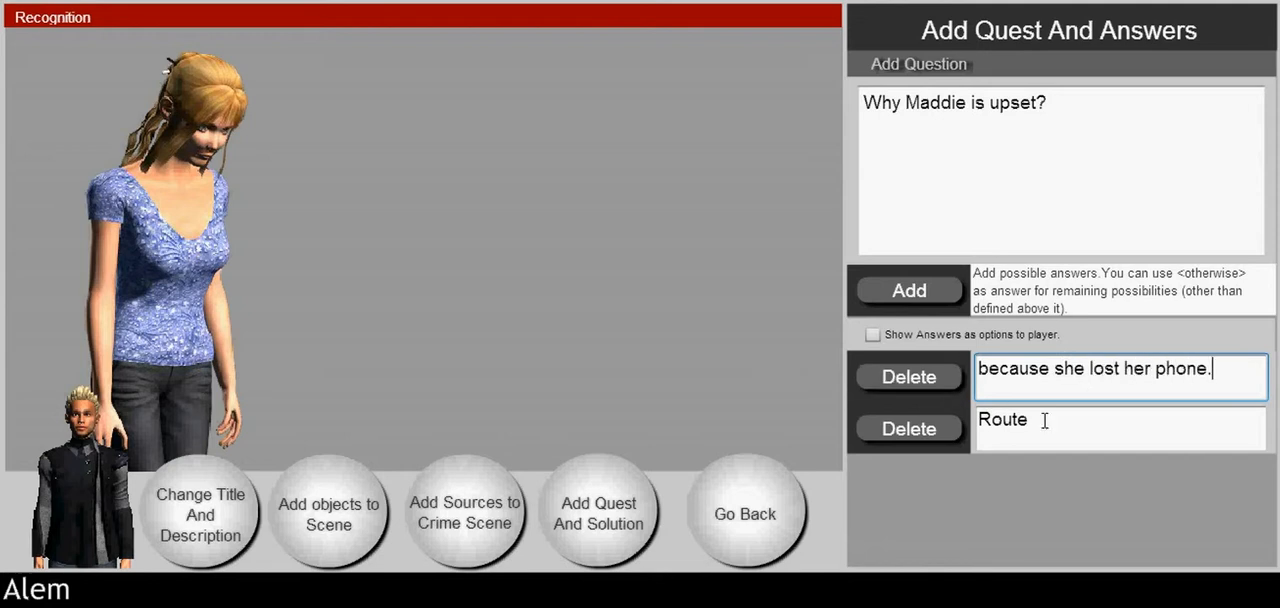
Step: Replace the second answer with "because it is raining." and show the answers as options to the player
left_click_drag(1046, 422, 978, 422)
type("be")
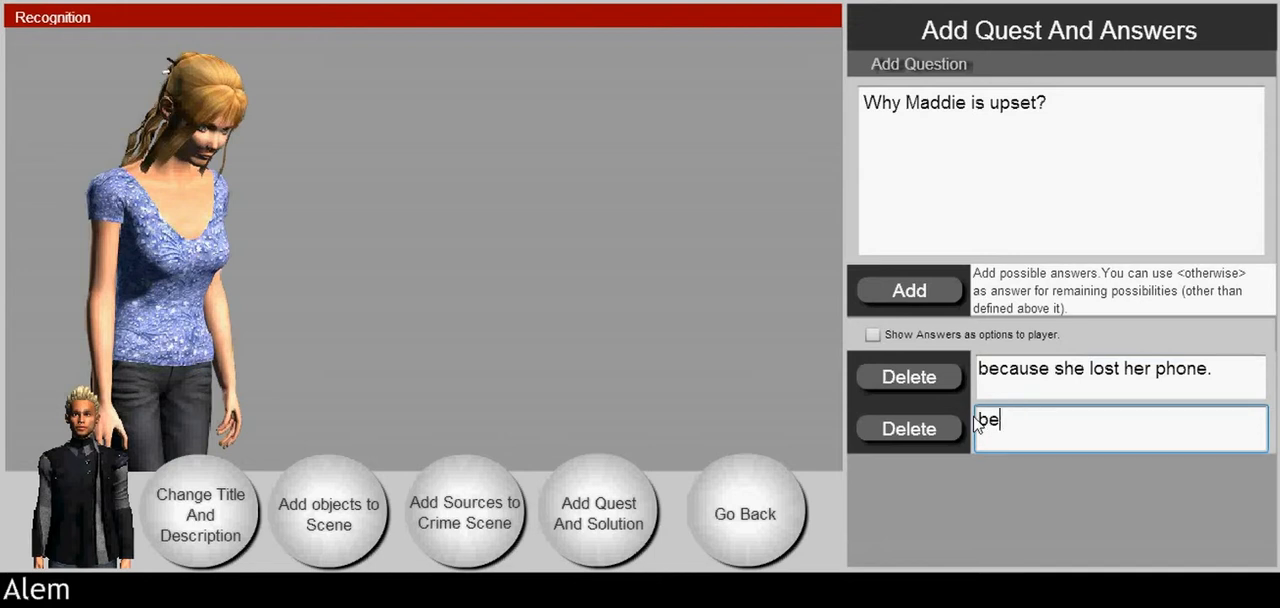
type("cause it is raining")
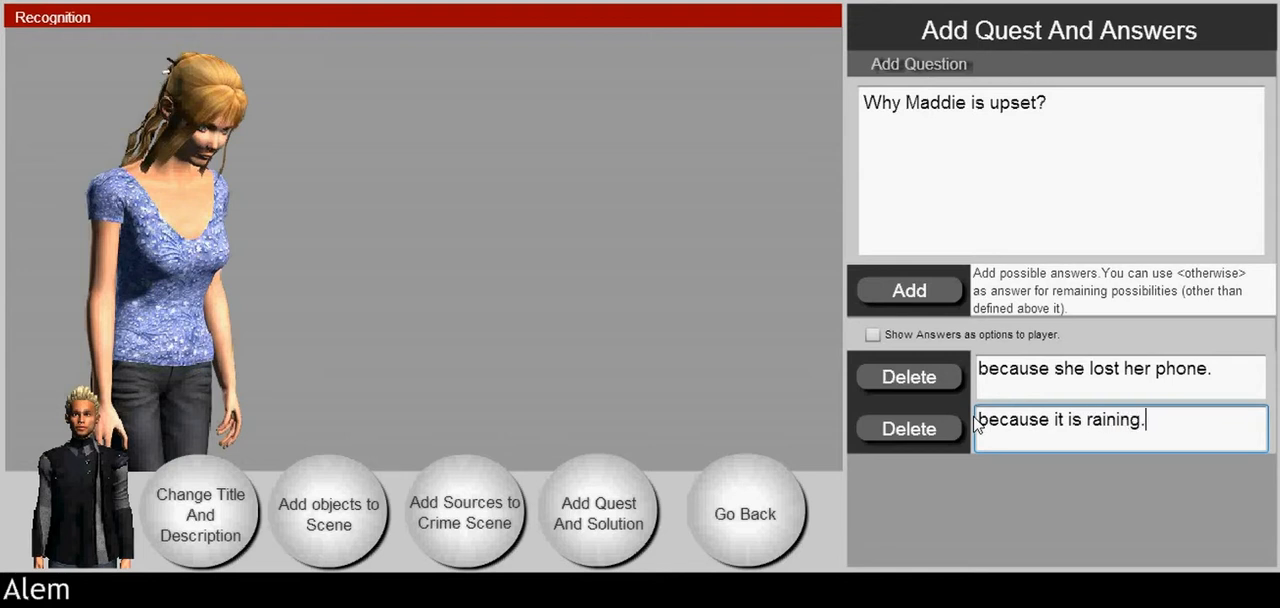
type(".")
left_click(872, 335)
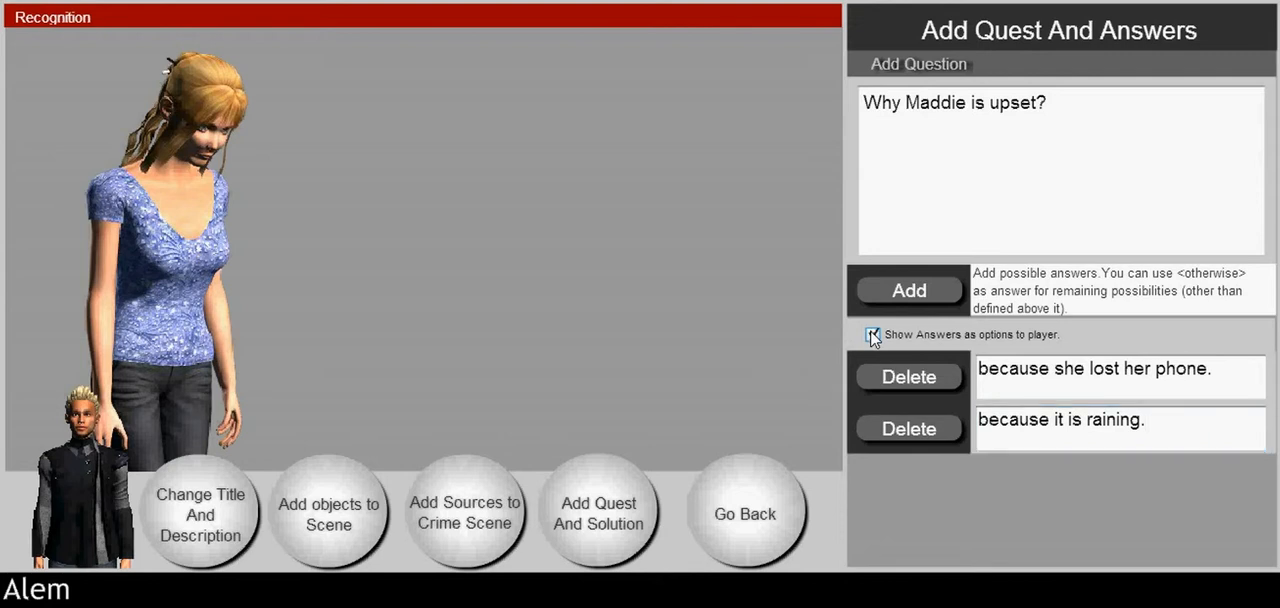
Step: Add a source of type Map to the Recognition crime scene
left_click(474, 500)
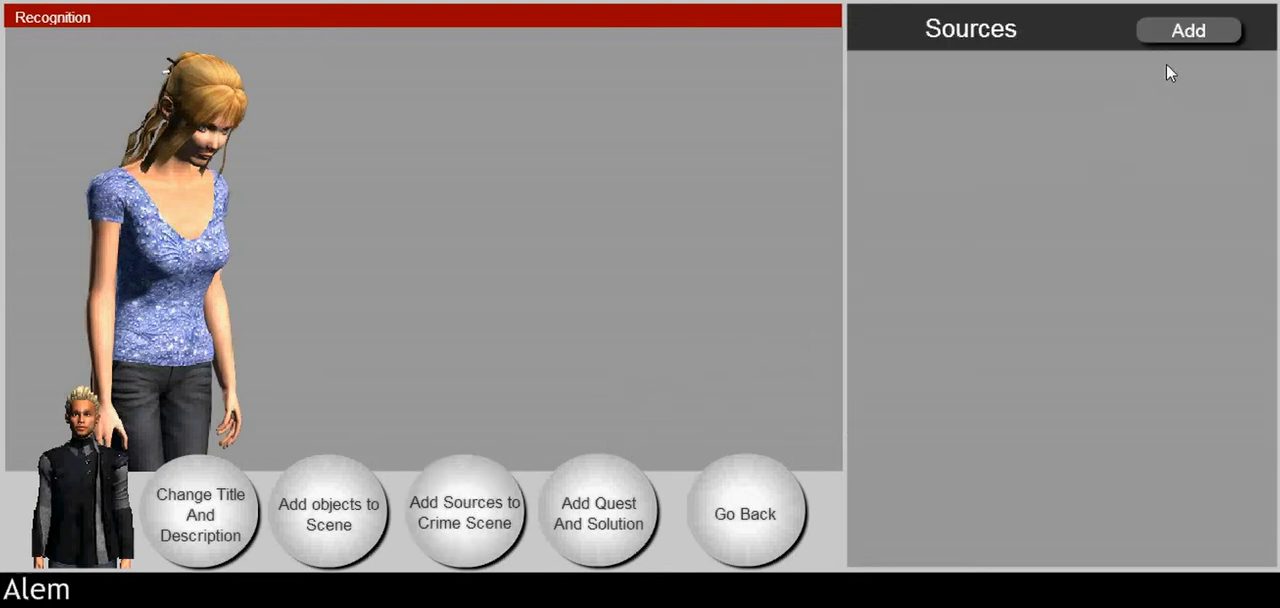
left_click(1188, 33)
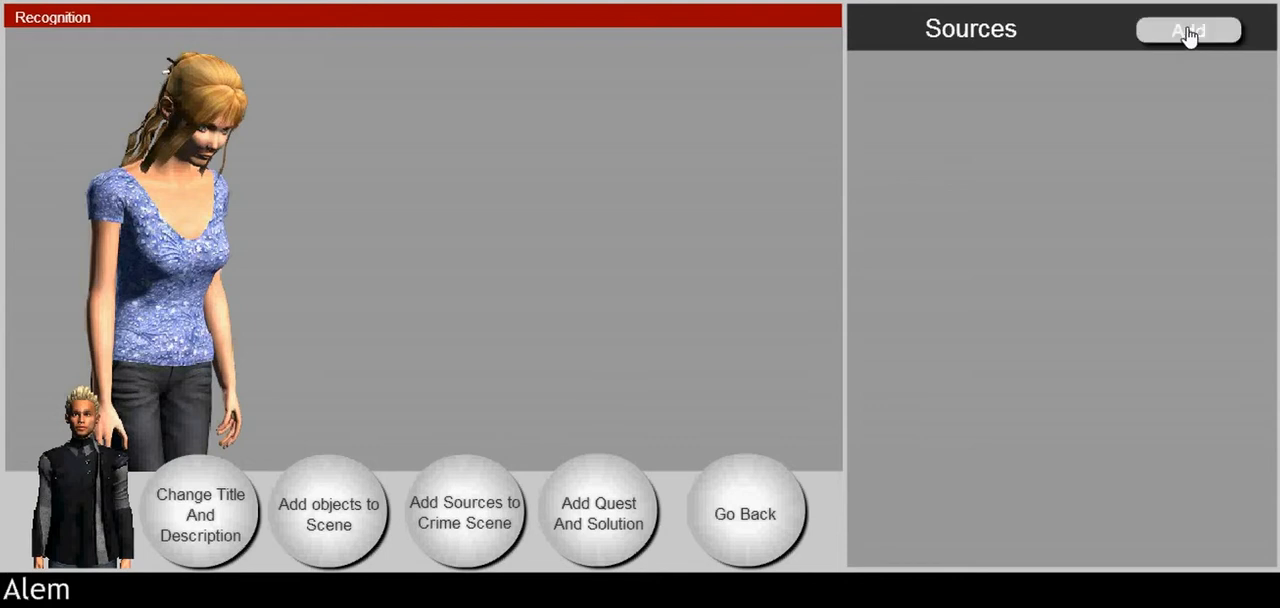
left_click(936, 75)
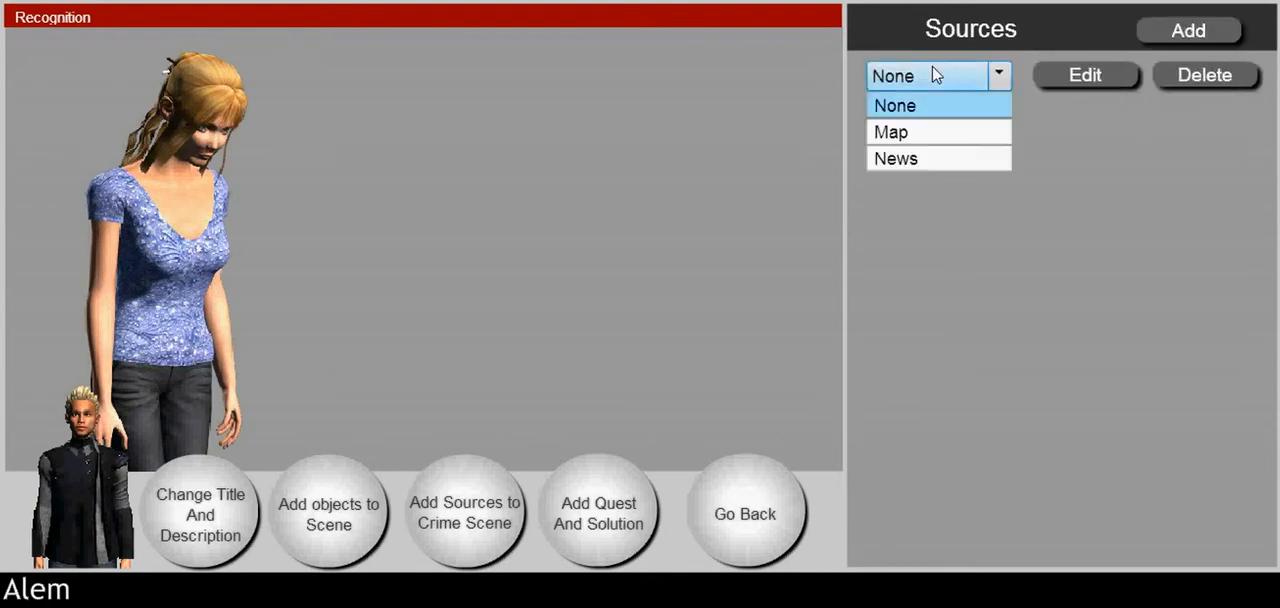
left_click(924, 130)
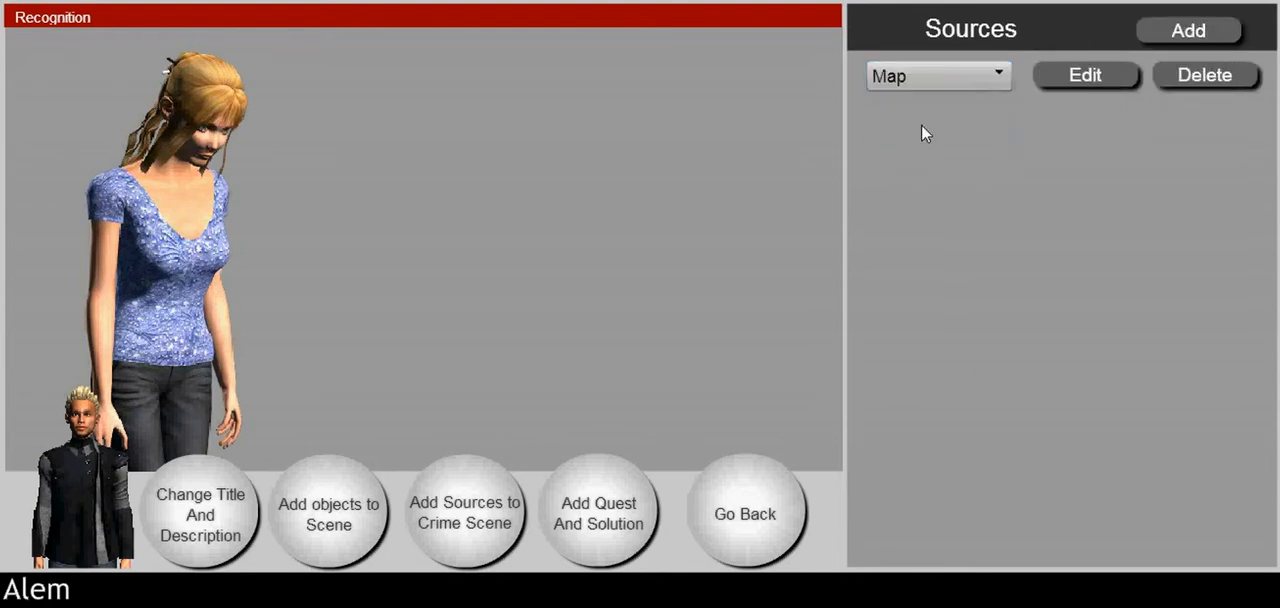
Step: Add a location just off Africa's west coast to the scene's Map source and name it "Garden"
left_click(1072, 84)
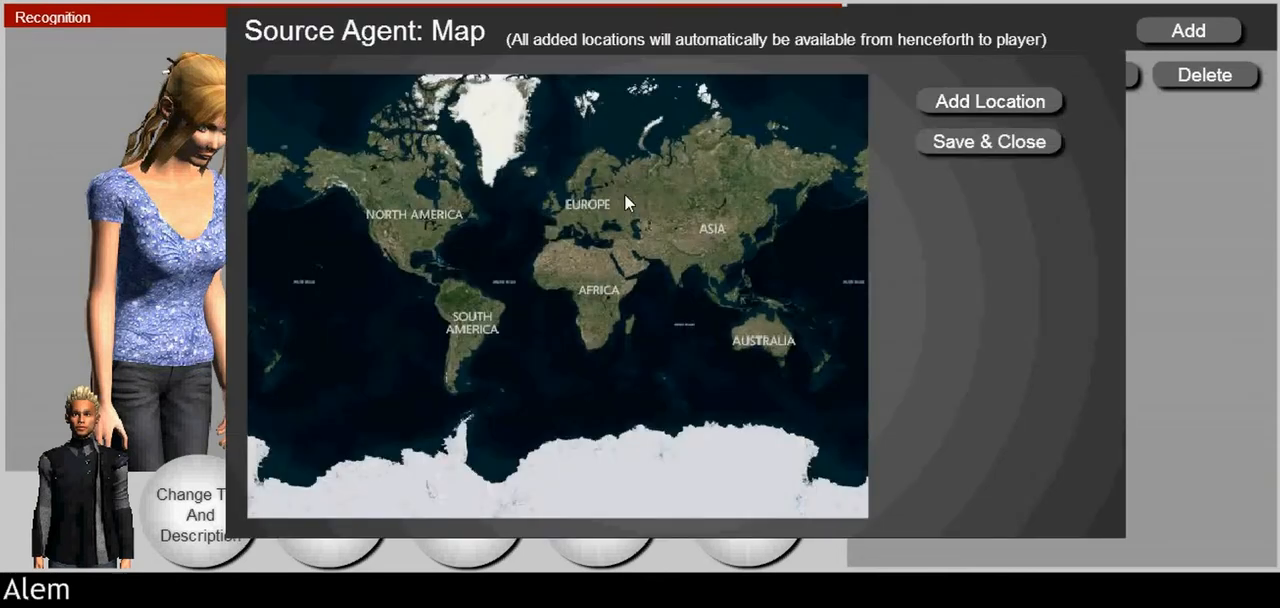
left_click(928, 106)
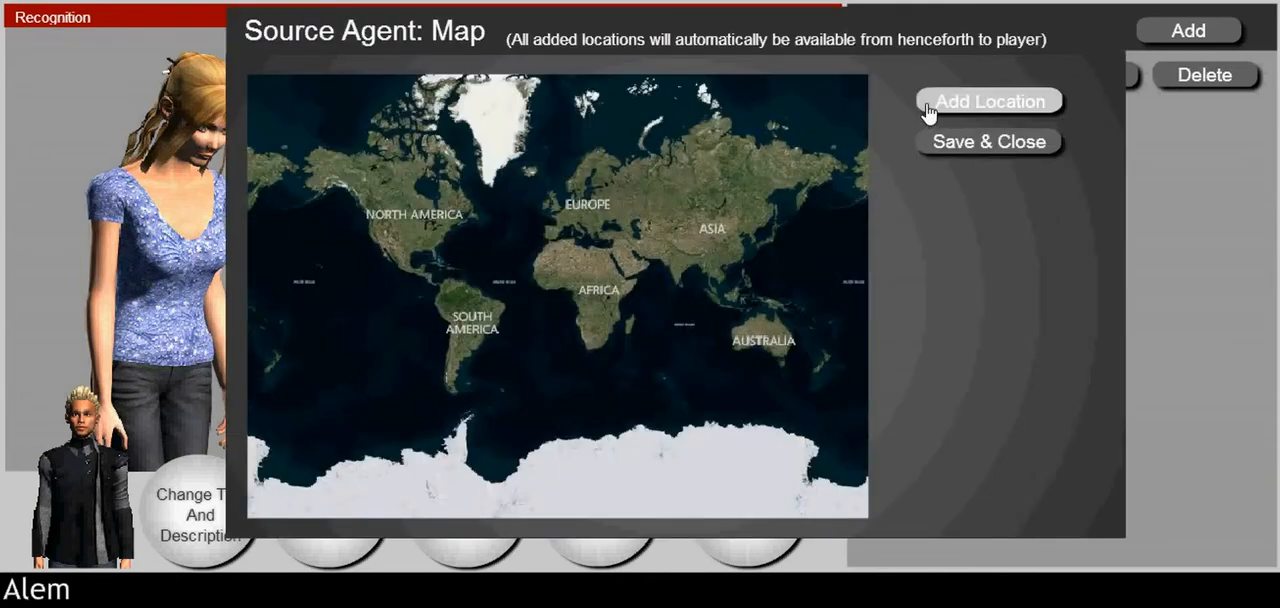
left_click(570, 307)
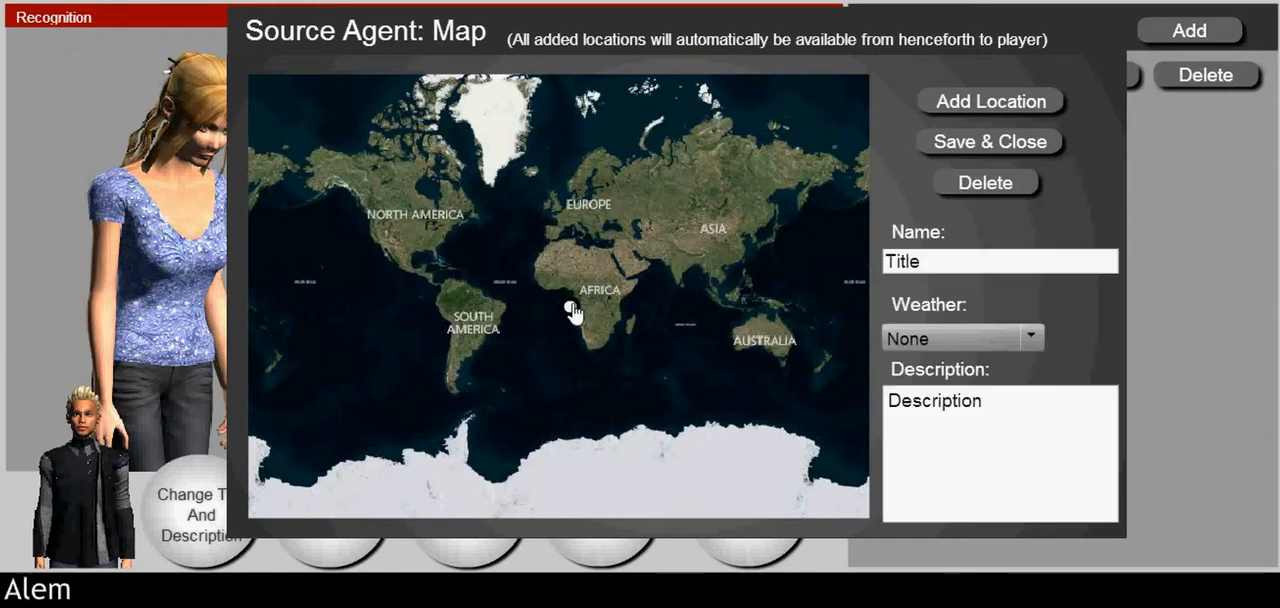
left_click_drag(926, 263, 812, 243)
type("Garde")
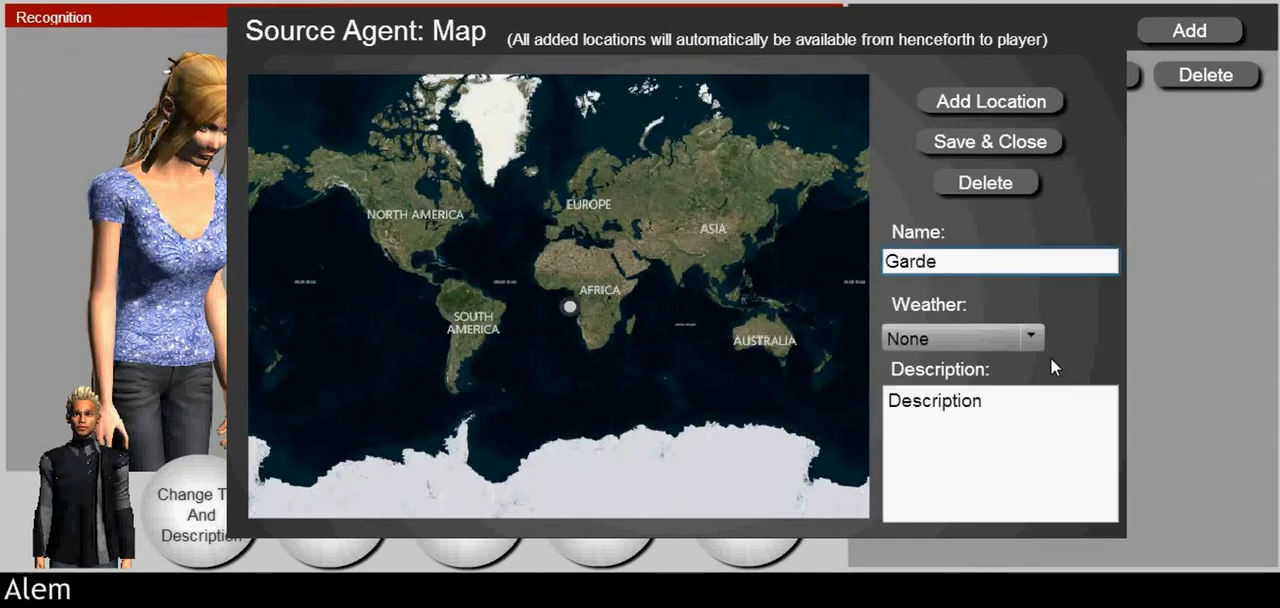
type("n")
Step: Set the Garden location's weather to Rainy, describe it as "A pleasant place for enjoyment of plants and other forms of nature." and save the map
left_click(970, 340)
scroll(966, 400, "down", 1)
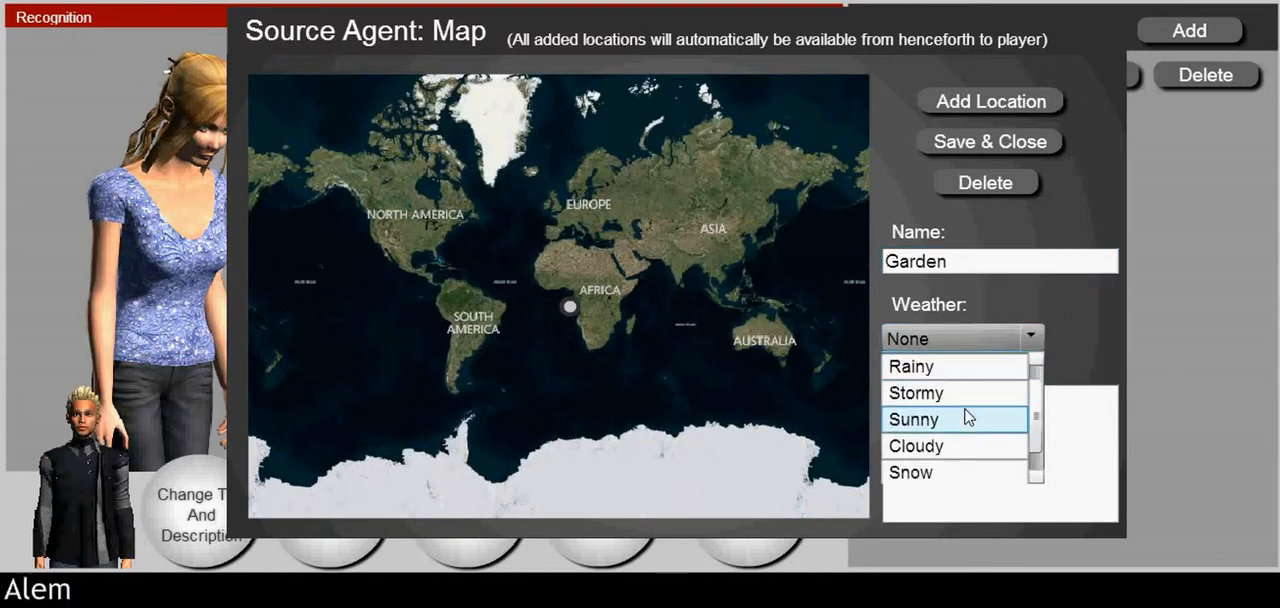
left_click(929, 372)
left_click(1066, 437)
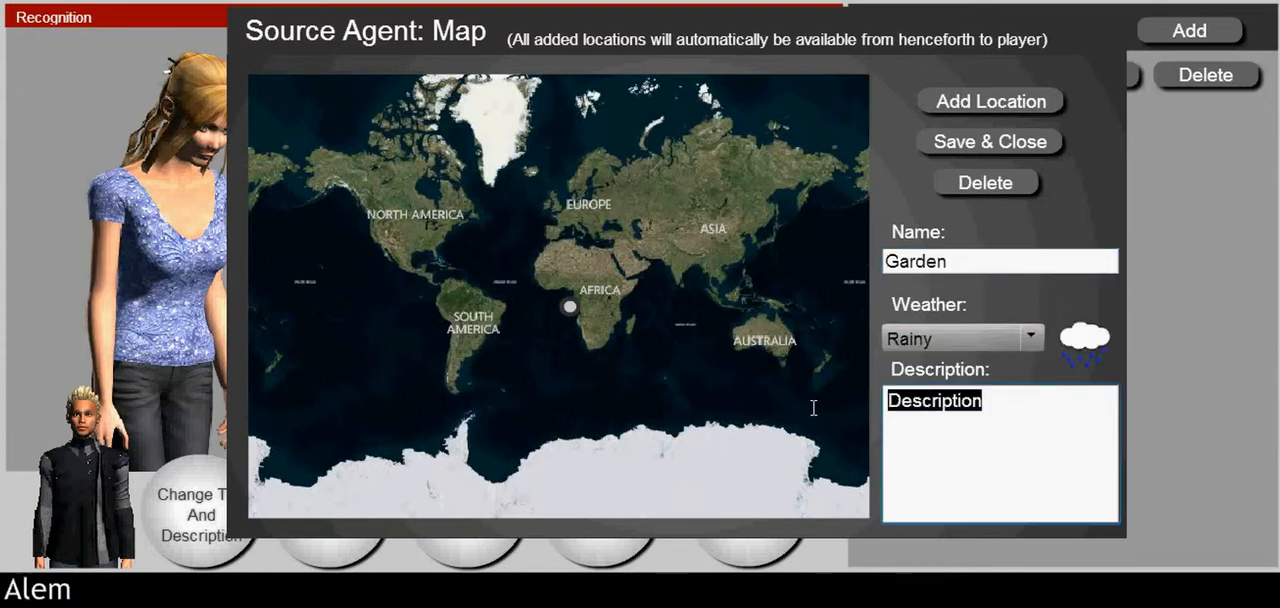
type("A pleasant place for enjoyment of plants and other forms of nature.")
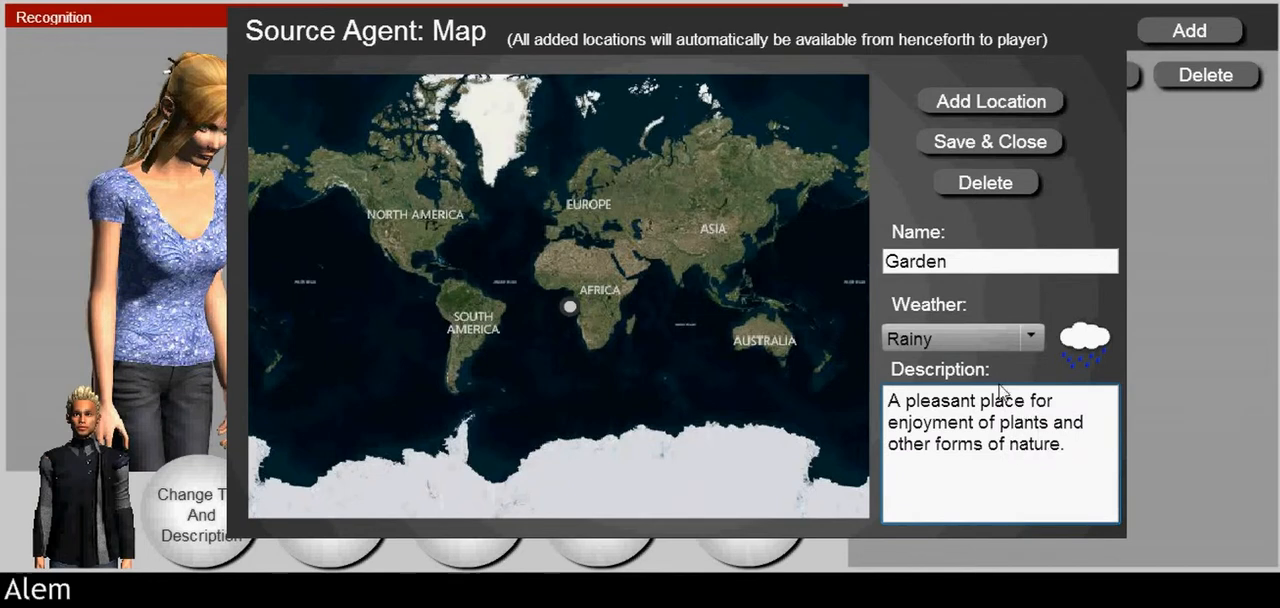
left_click(955, 141)
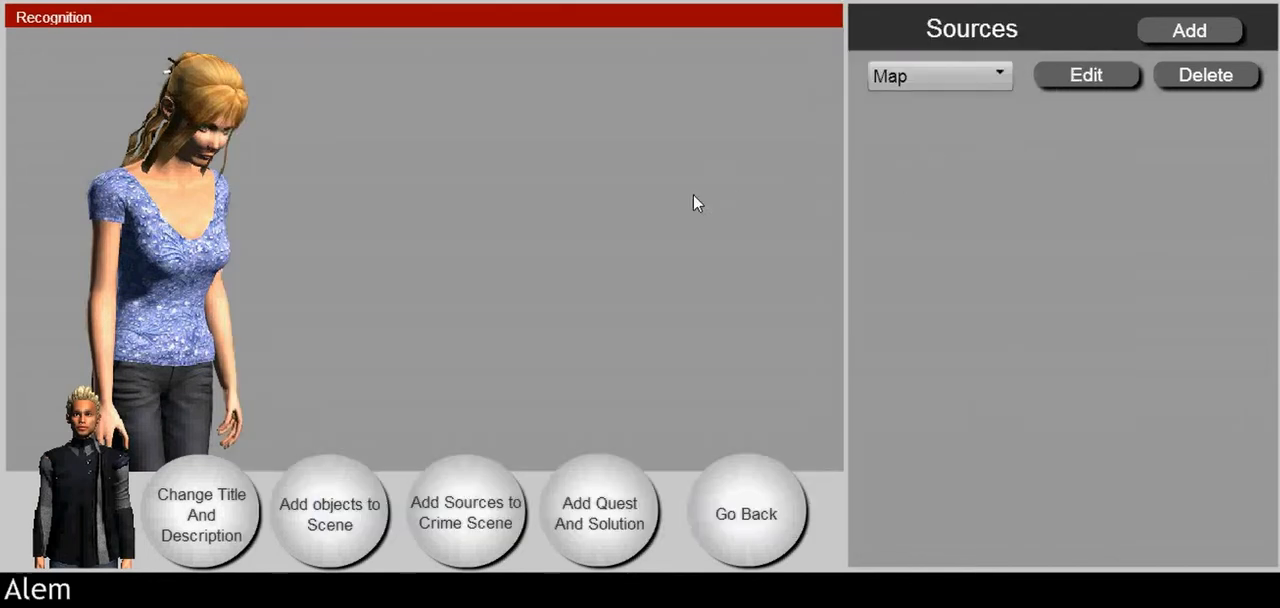
Step: Review the Recognition scene's question and answers, the True Ending and Dummy Ending scenes, and the case's name and description
left_click(560, 524)
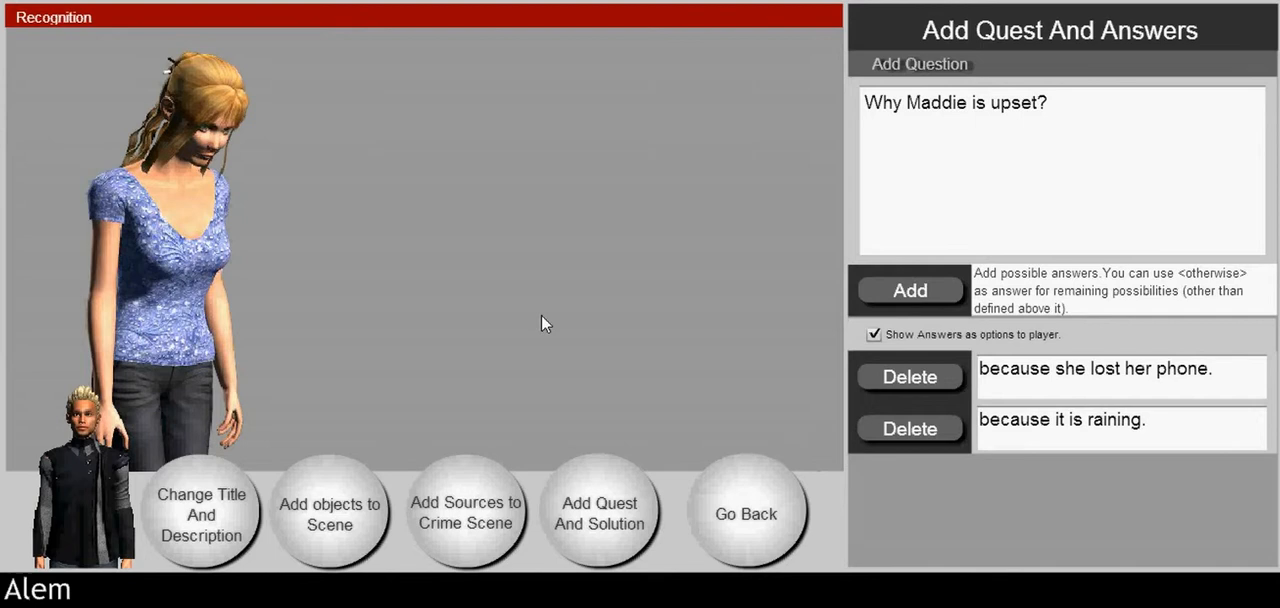
left_click(748, 500)
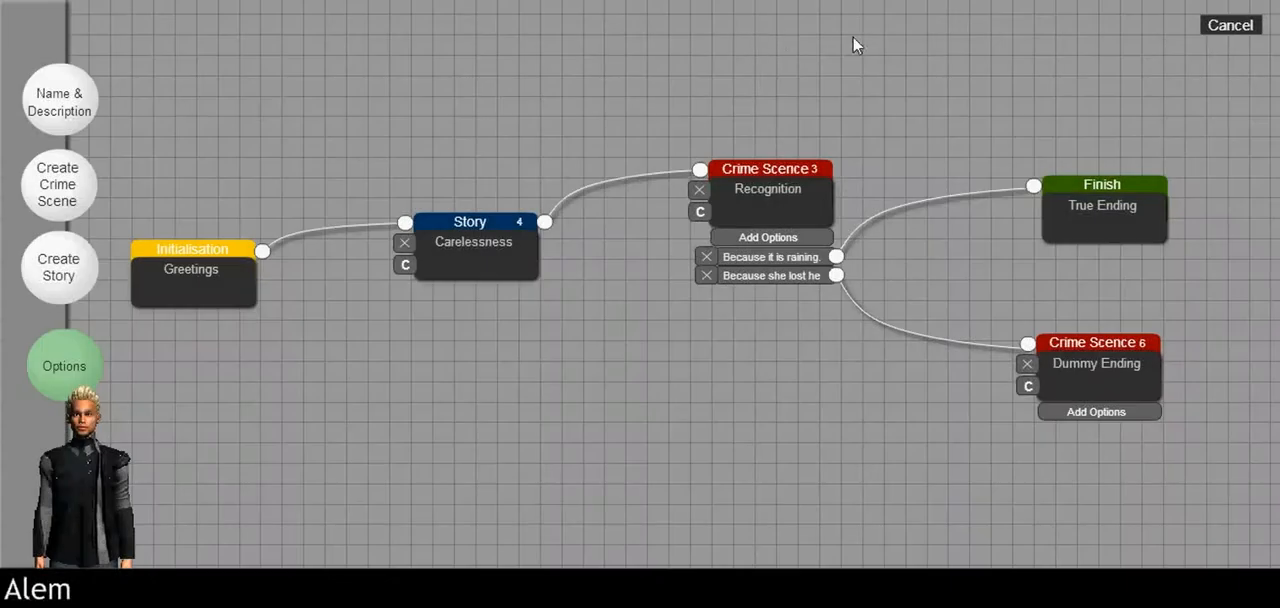
left_click(1076, 230)
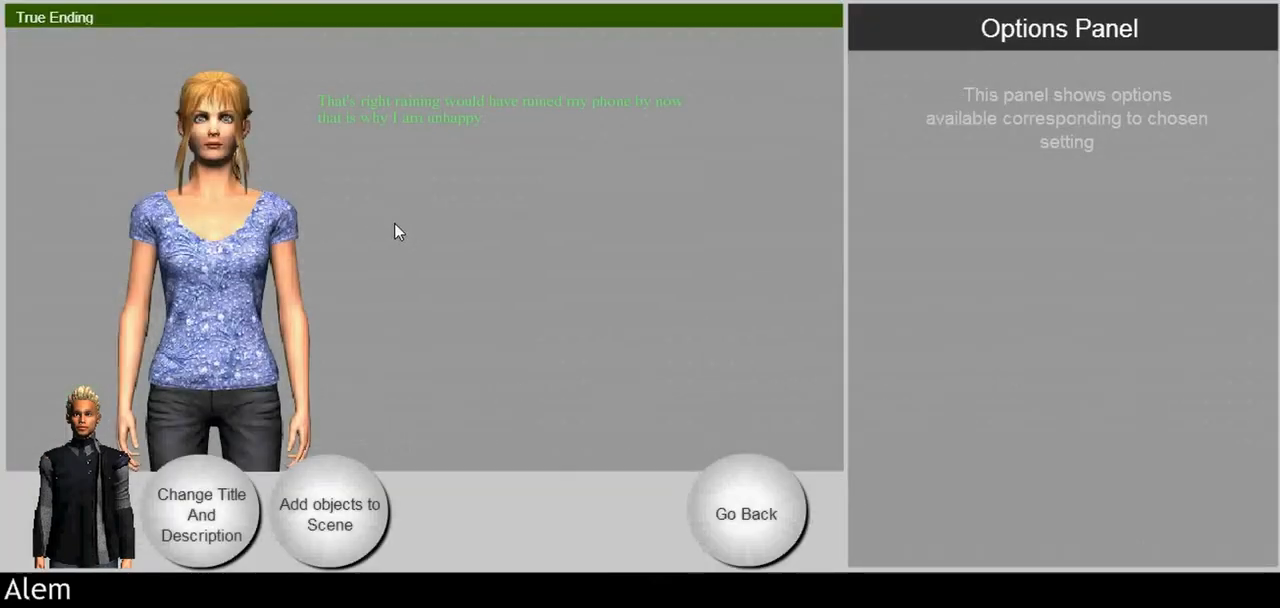
left_click(742, 505)
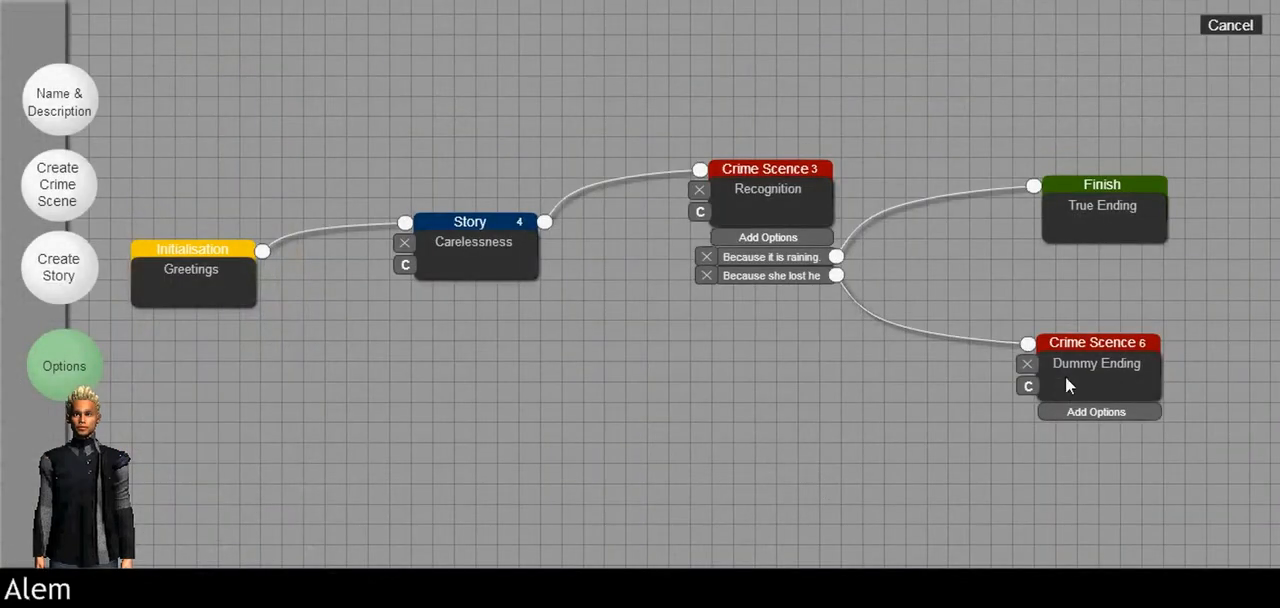
left_click(1062, 378)
left_click(739, 490)
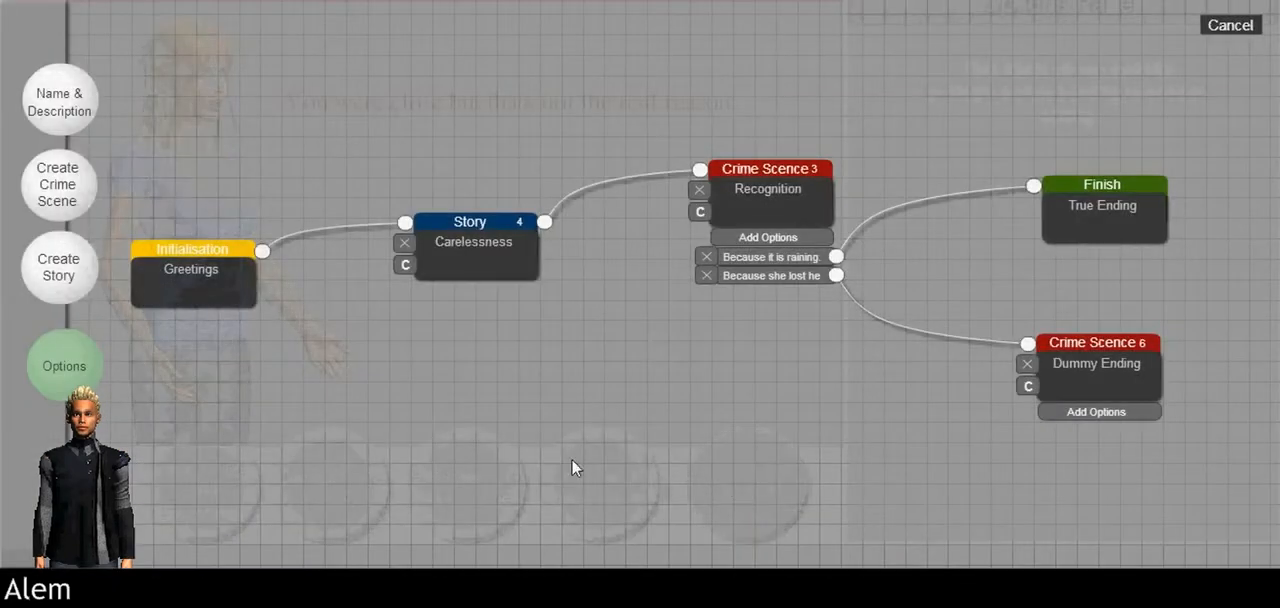
left_click(83, 103)
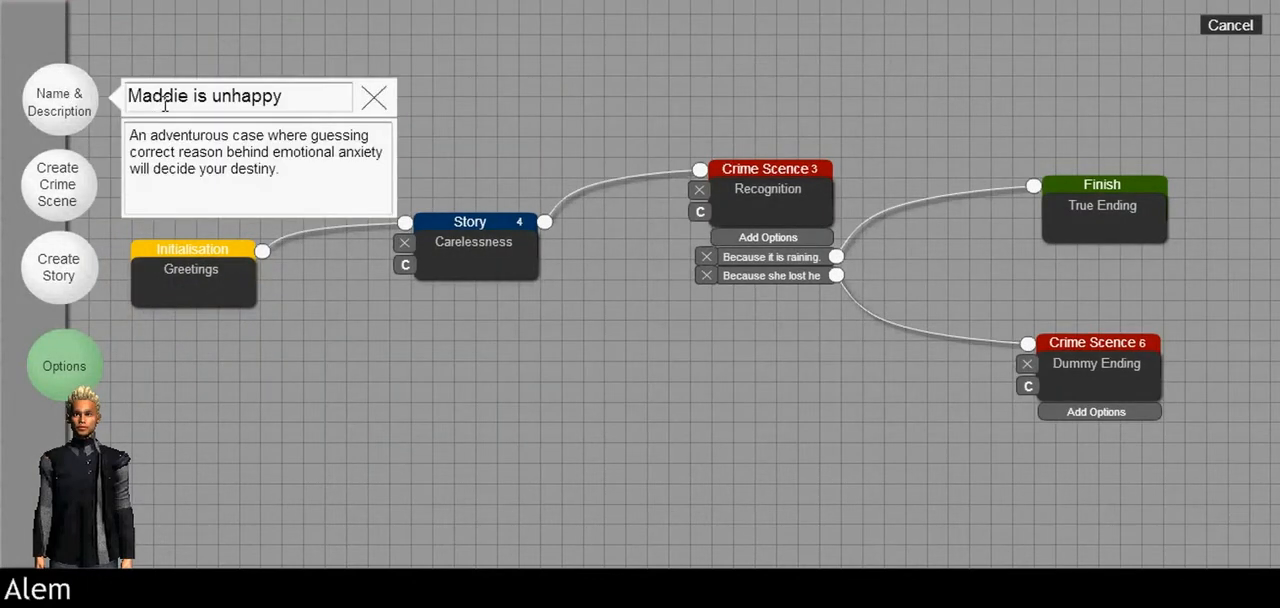
left_click(372, 104)
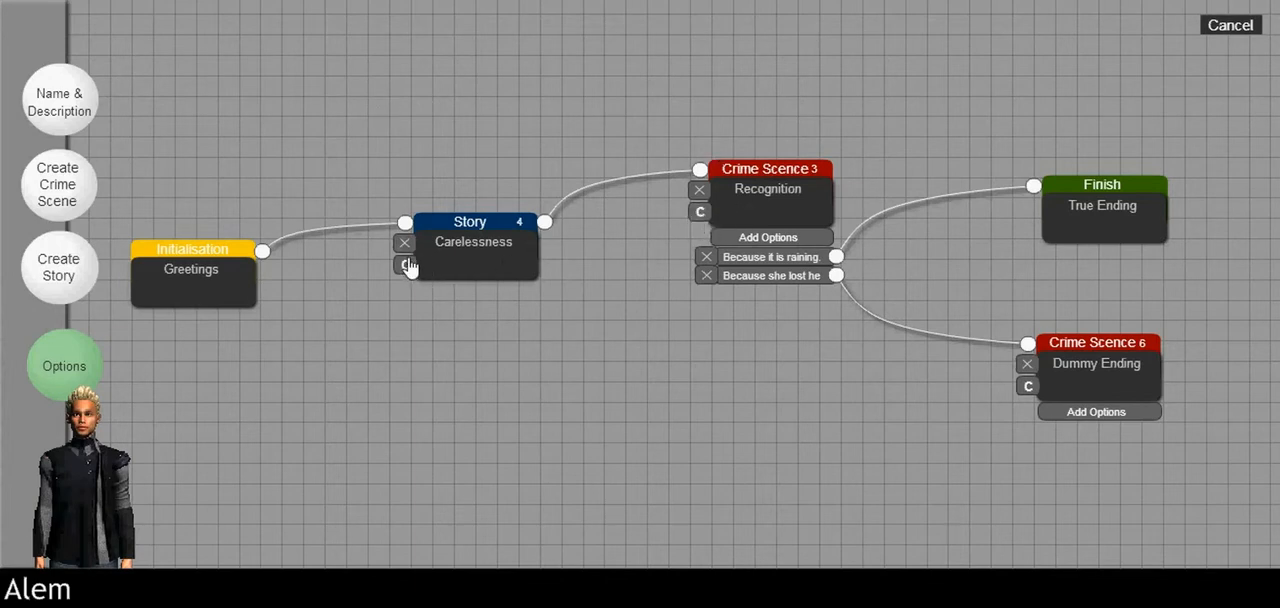
Step: Duplicate the Recognition crime scene and place the copy in the free space below the Story and Recognition nodes
left_click(701, 214)
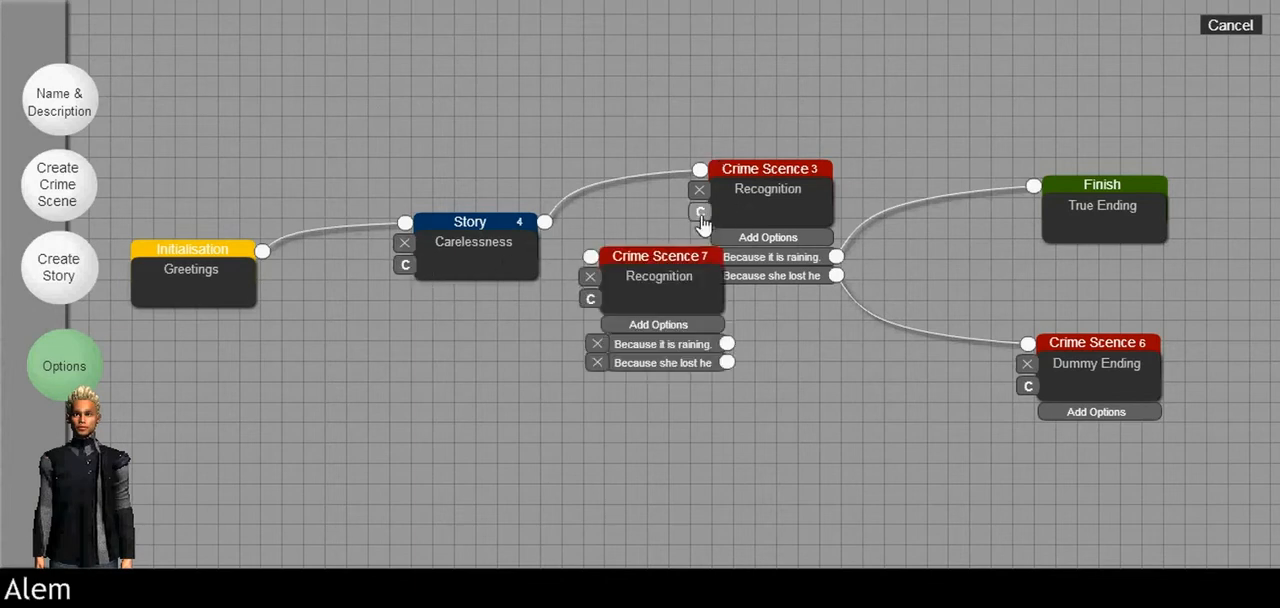
left_click_drag(680, 297, 637, 368)
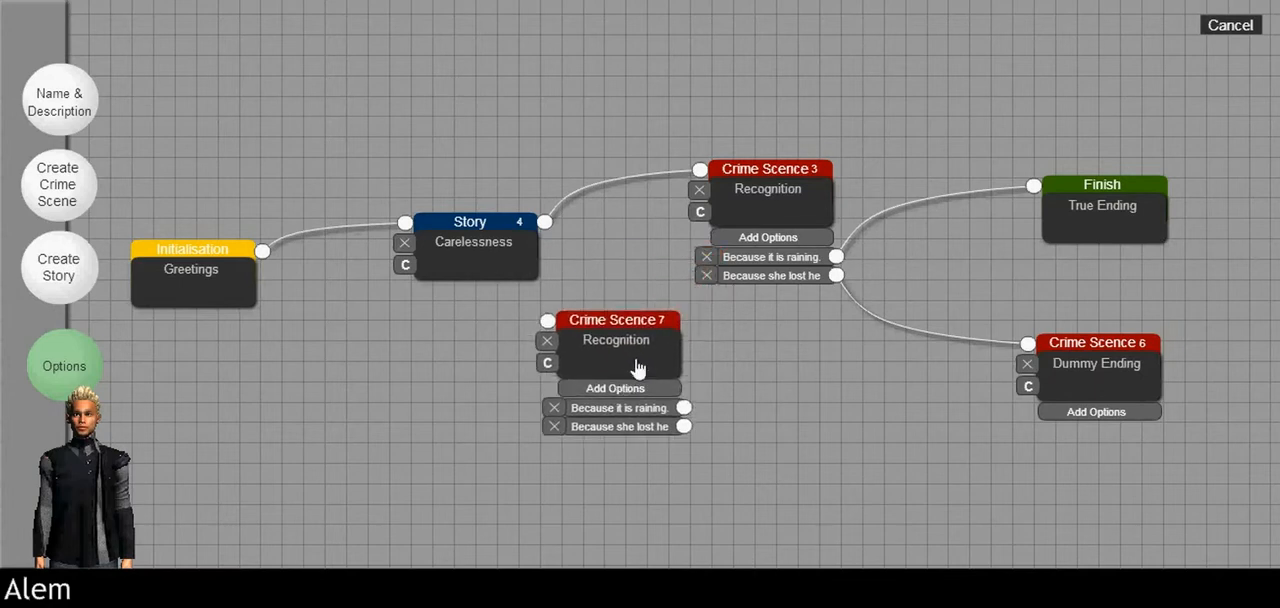
Step: Check the question and sources of the duplicated Recognition scene and delete that copy from the graph
double_click(636, 362)
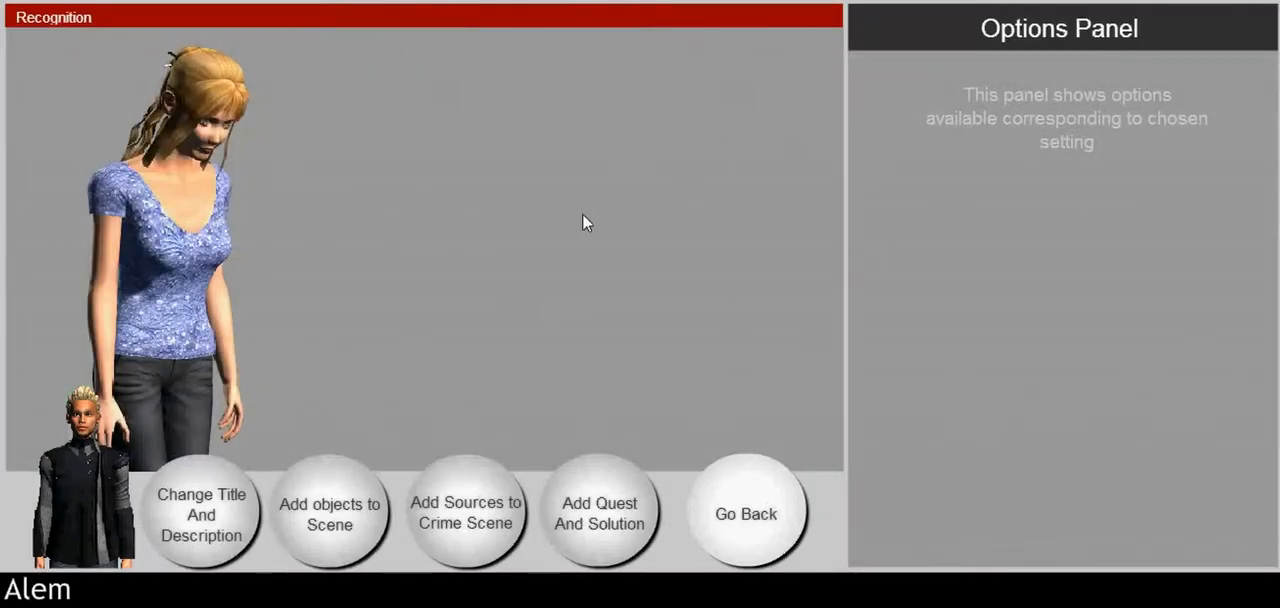
left_click(600, 525)
left_click(474, 528)
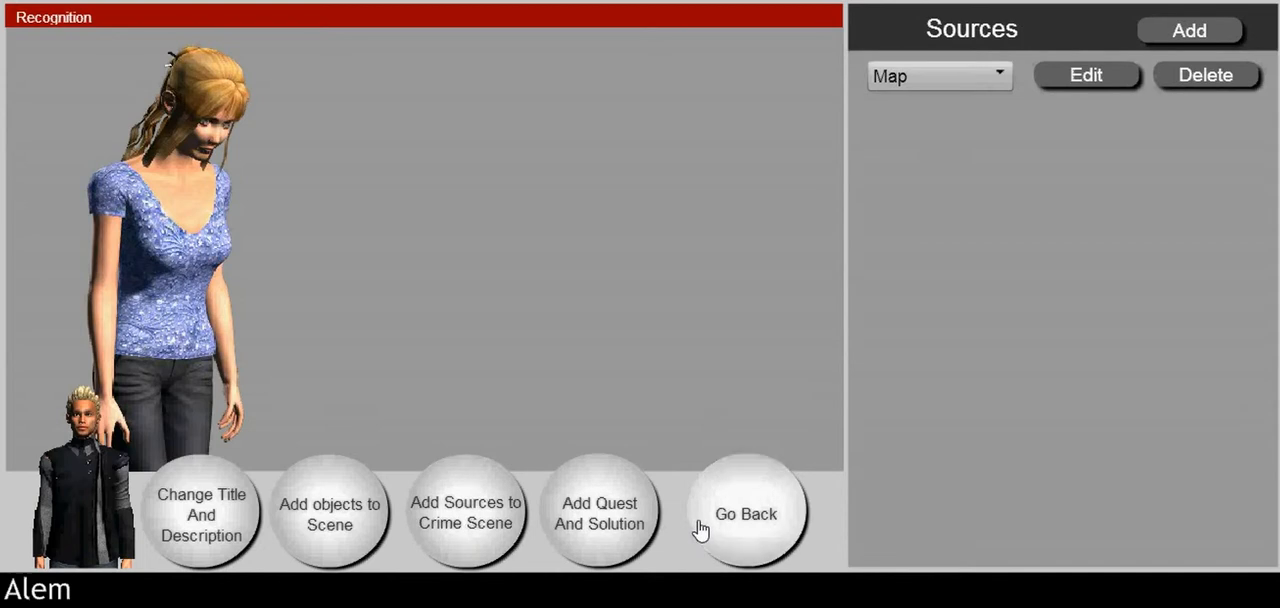
left_click(700, 528)
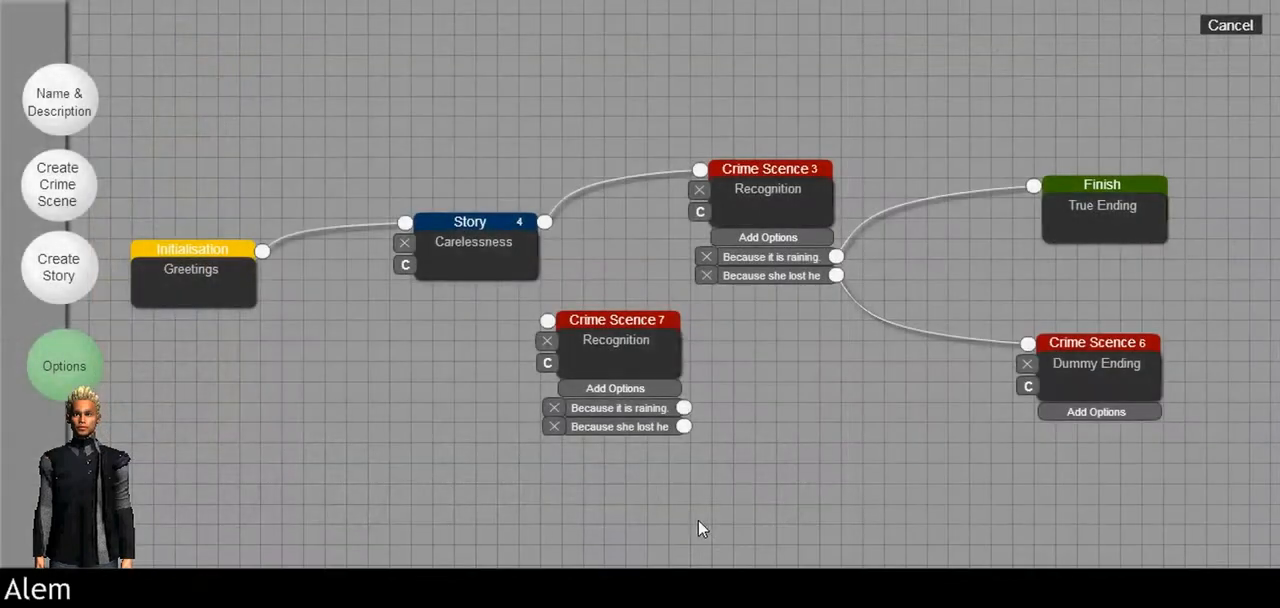
left_click(548, 342)
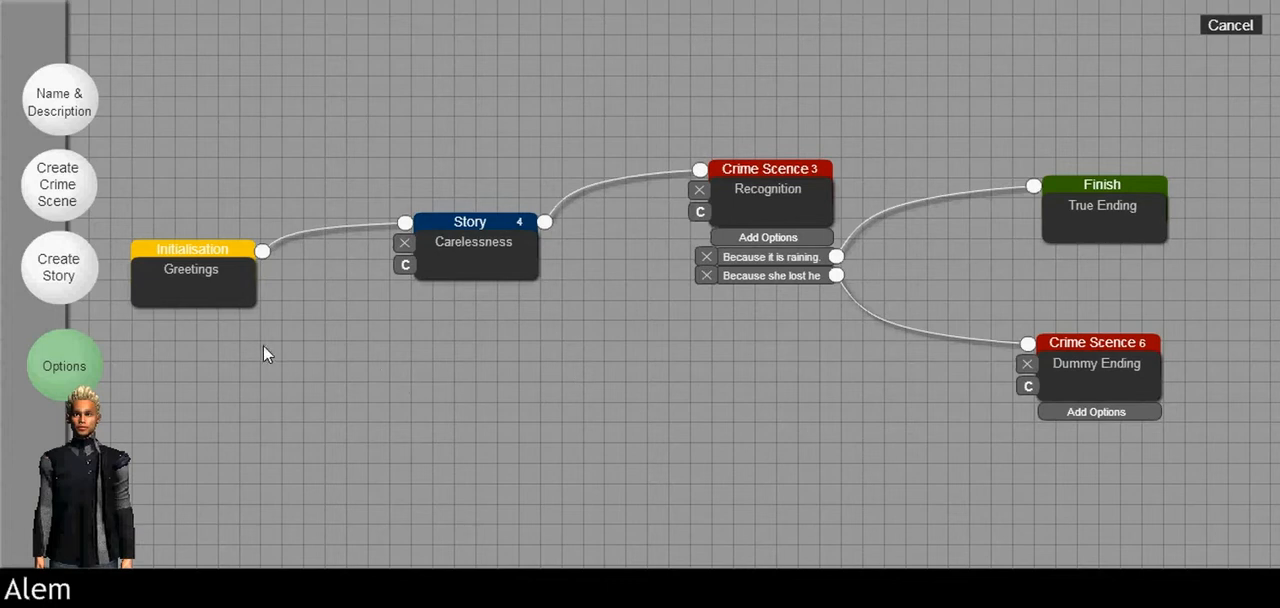
Step: Save the episode from the case options
left_click(70, 358)
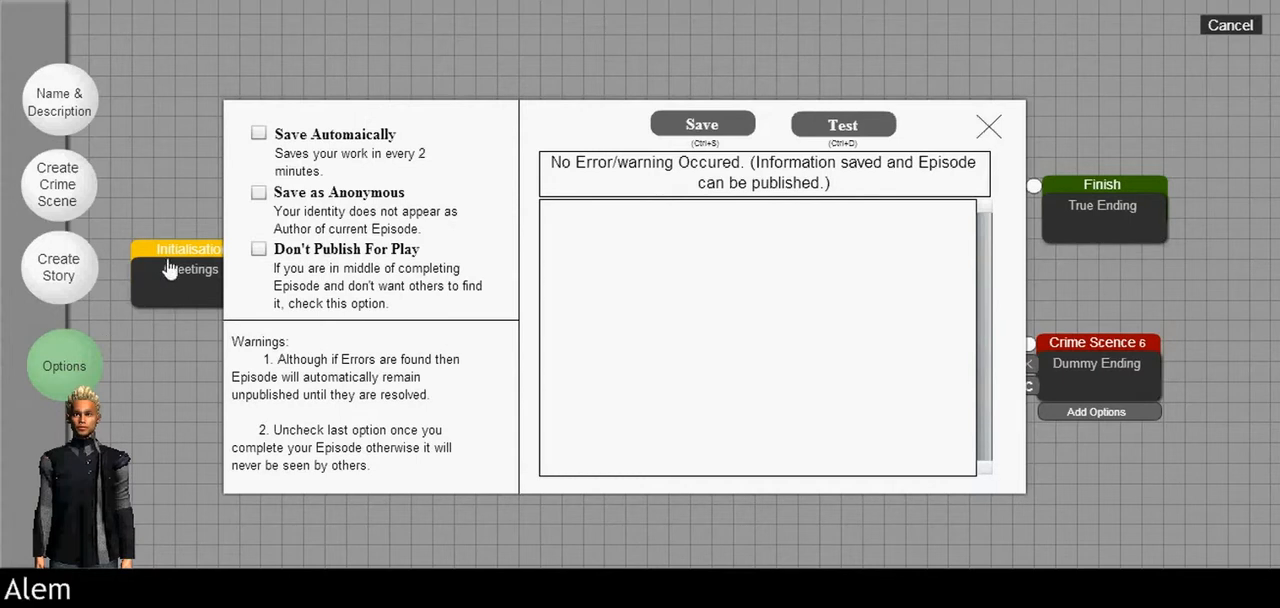
left_click(680, 124)
Step: Test the episode by playing from the introduction through to the Recognition scene, and exit the preview
left_click(843, 130)
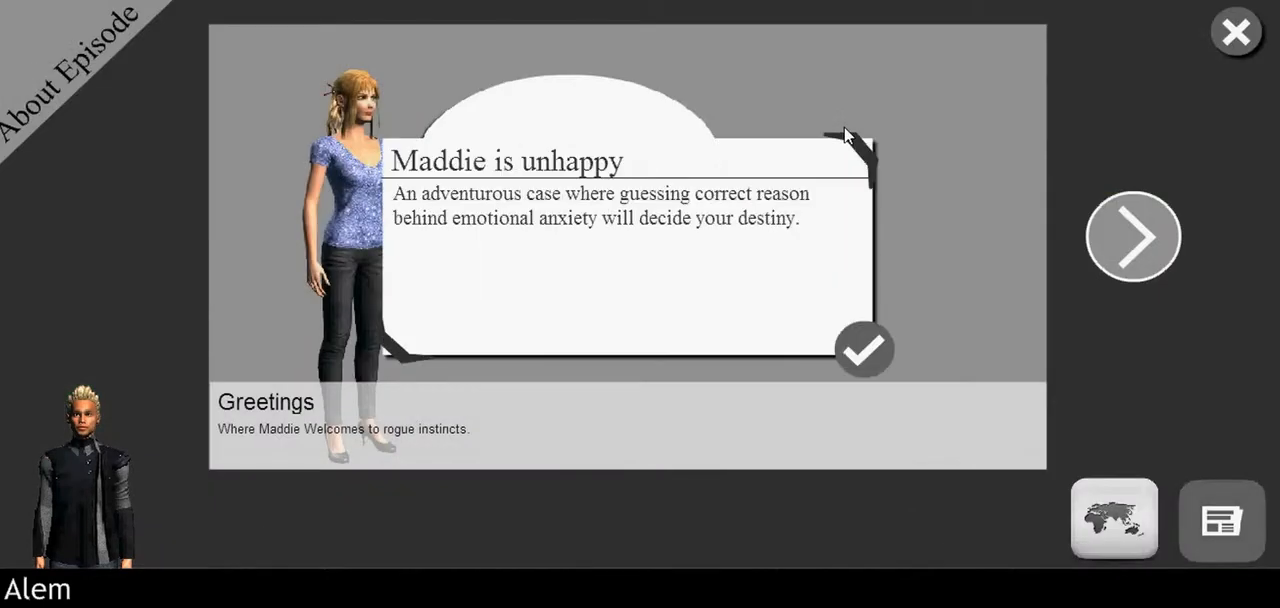
left_click(846, 352)
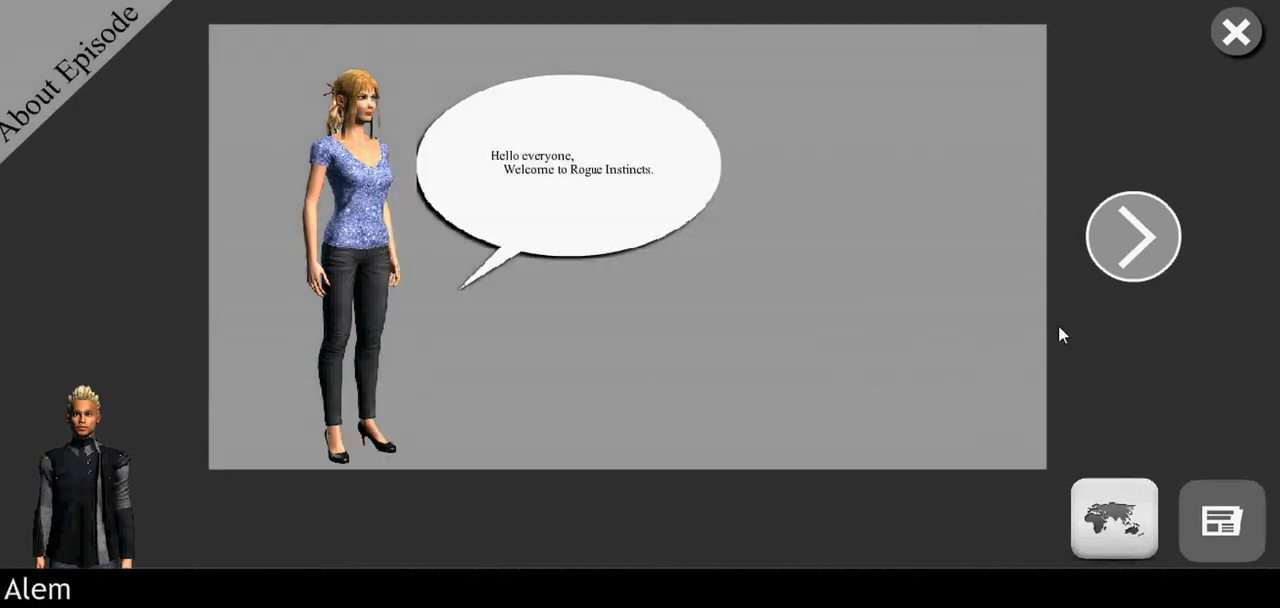
left_click(1150, 273)
left_click(1151, 270)
left_click(1150, 270)
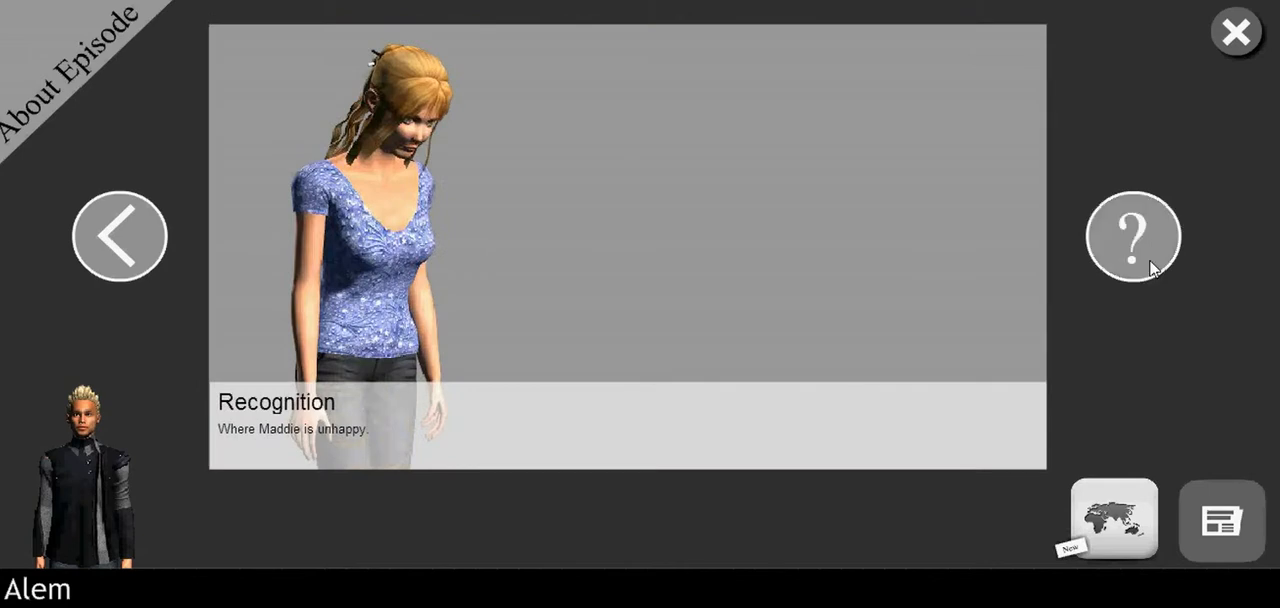
left_click(458, 83)
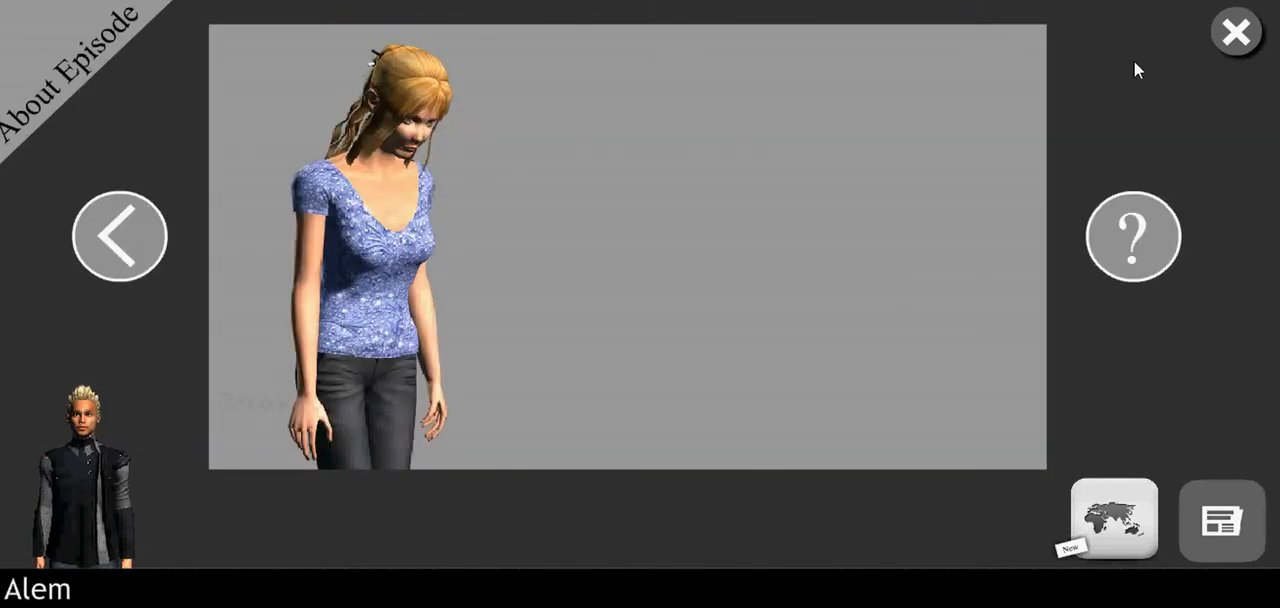
left_click(1234, 43)
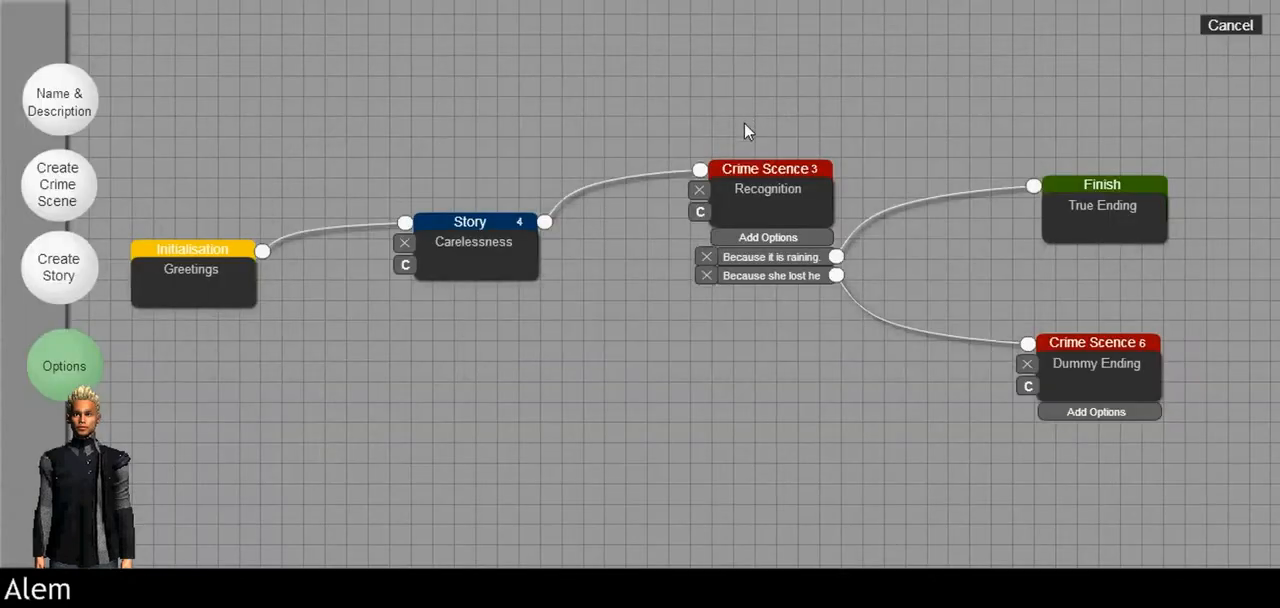